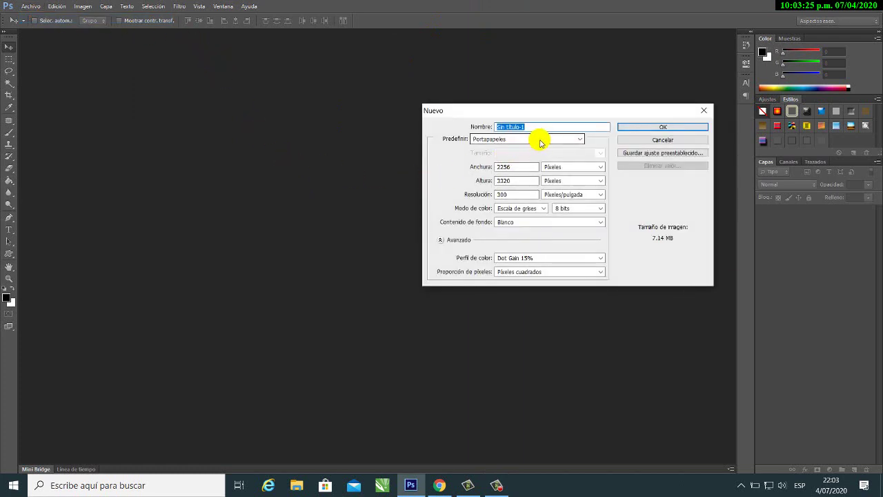
Create a new A4 document from the international paper preset at 300 pixels/inch in RGB colour with a white background
{"action": "left_click", "coordinate": [540, 140]}
{"action": "left_click", "coordinate": [501, 184]}
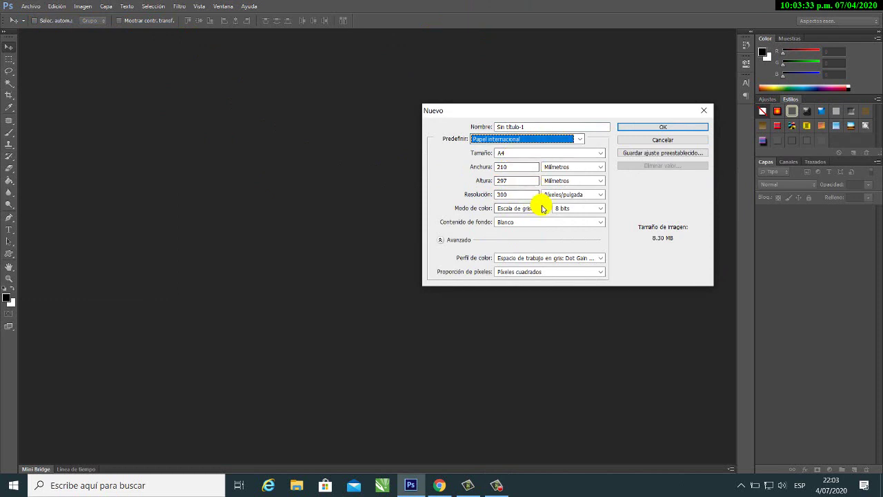
{"action": "left_click", "coordinate": [542, 208]}
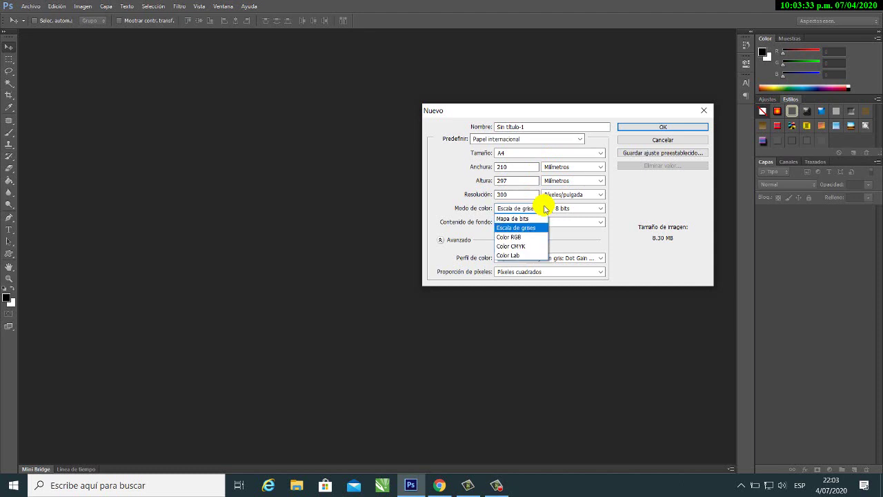
{"action": "left_click", "coordinate": [522, 236]}
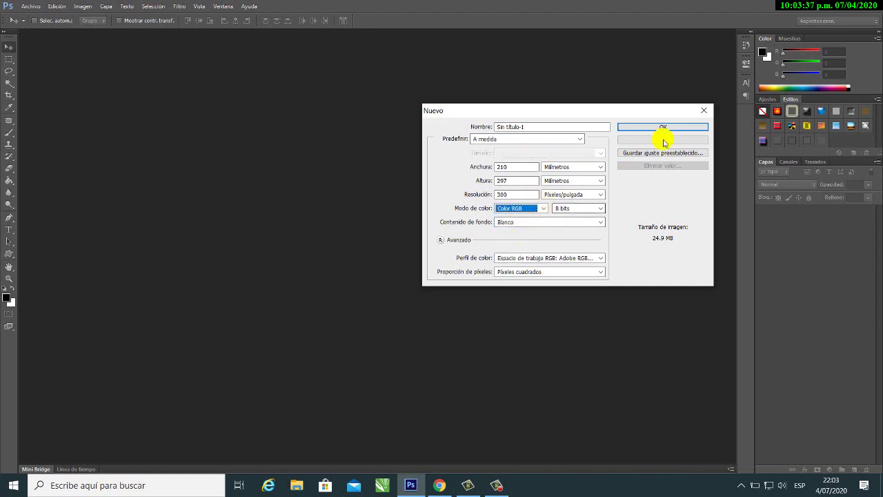
{"action": "left_click", "coordinate": [664, 129]}
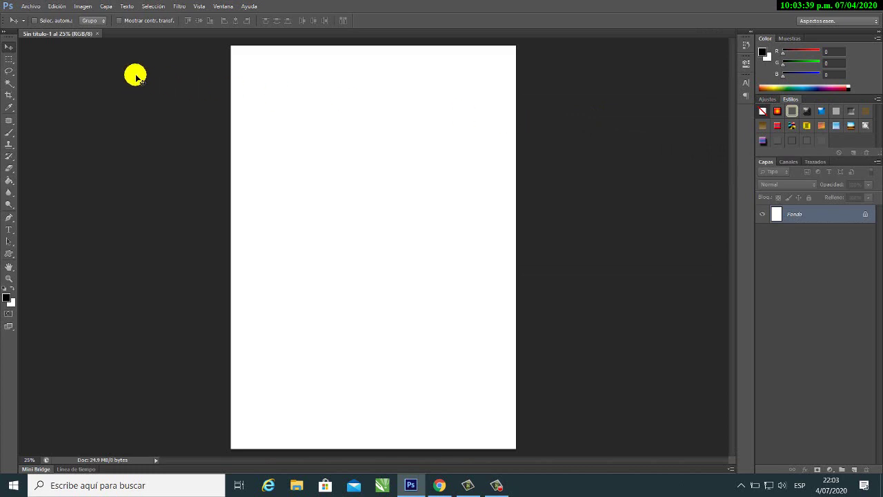
Start opening a file and browse to the png folder inside Imágenes guardadas
{"action": "left_click", "coordinate": [32, 7]}
{"action": "left_click", "coordinate": [38, 29]}
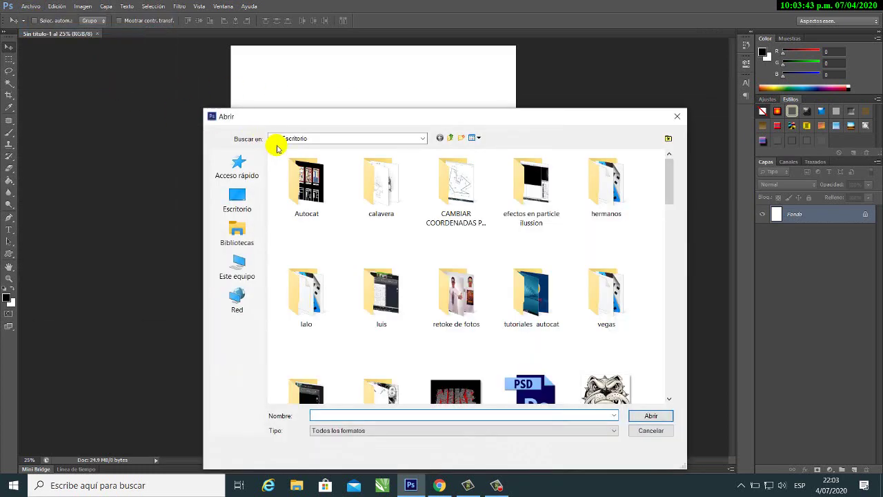
{"action": "left_click", "coordinate": [237, 169]}
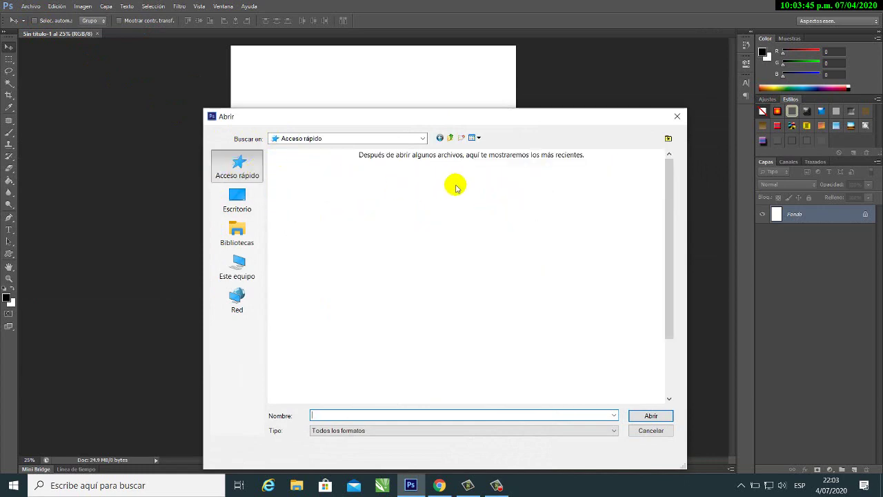
{"action": "double_click", "coordinate": [328, 200]}
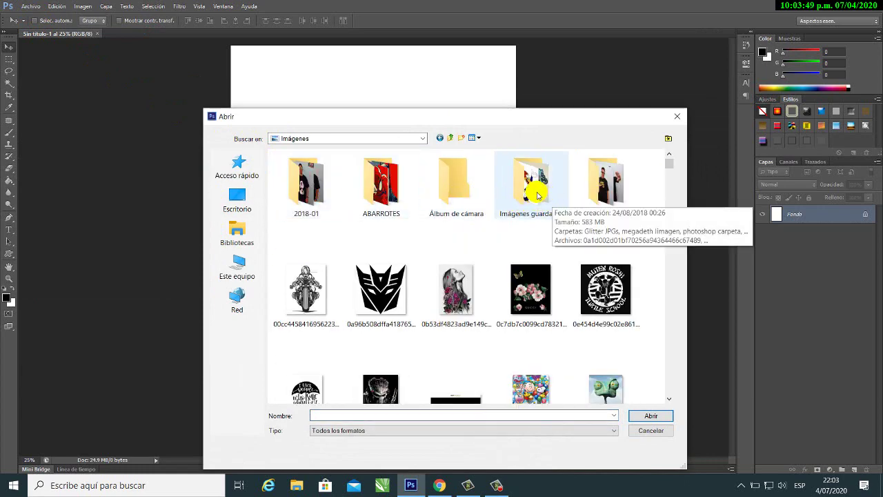
{"action": "double_click", "coordinate": [538, 196]}
{"action": "left_click_drag", "start_coordinate": [457, 117], "coordinate": [398, 97]}
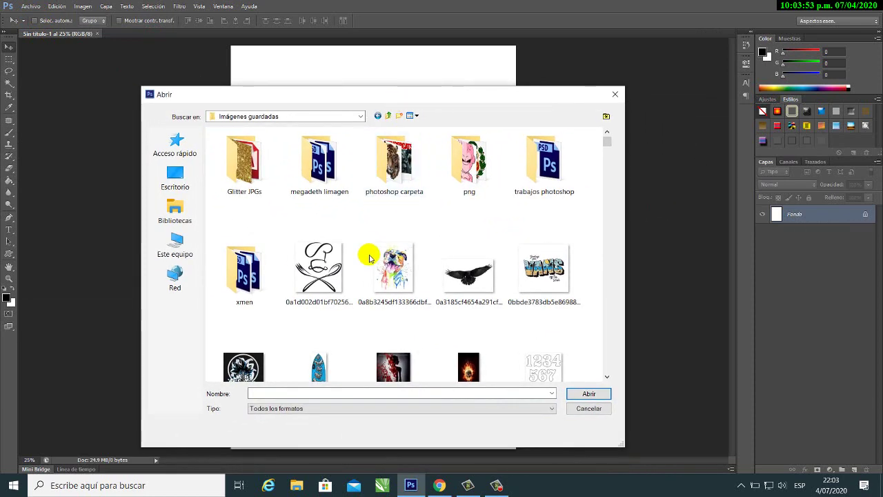
{"action": "scroll", "coordinate": [378, 257], "scroll_direction": "down", "scroll_amount": 3}
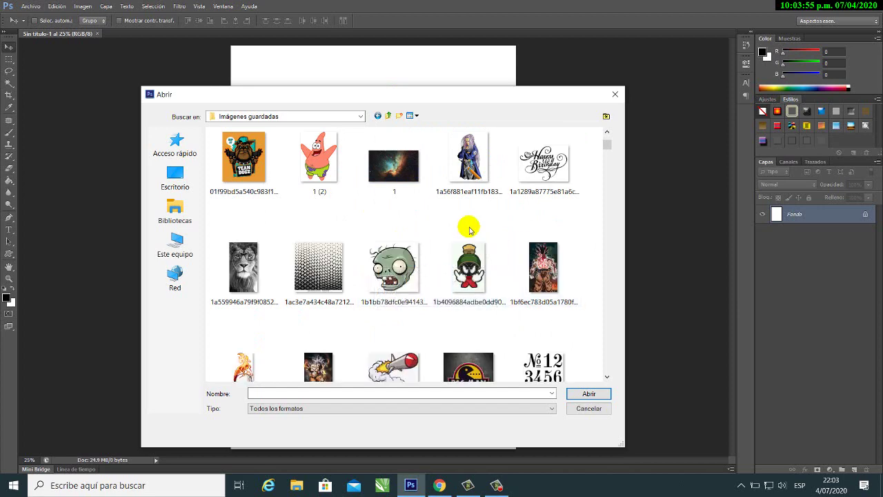
{"action": "scroll", "coordinate": [476, 226], "scroll_direction": "up", "scroll_amount": 3}
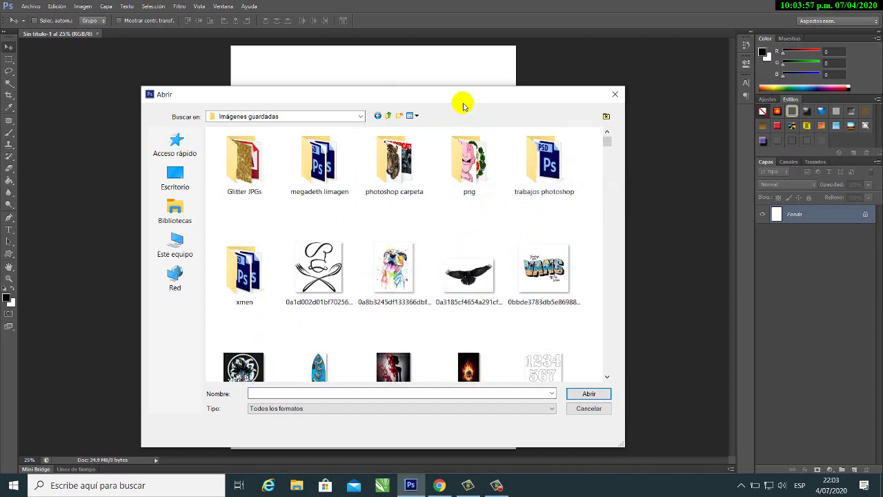
{"action": "left_click_drag", "start_coordinate": [459, 97], "coordinate": [445, 132]}
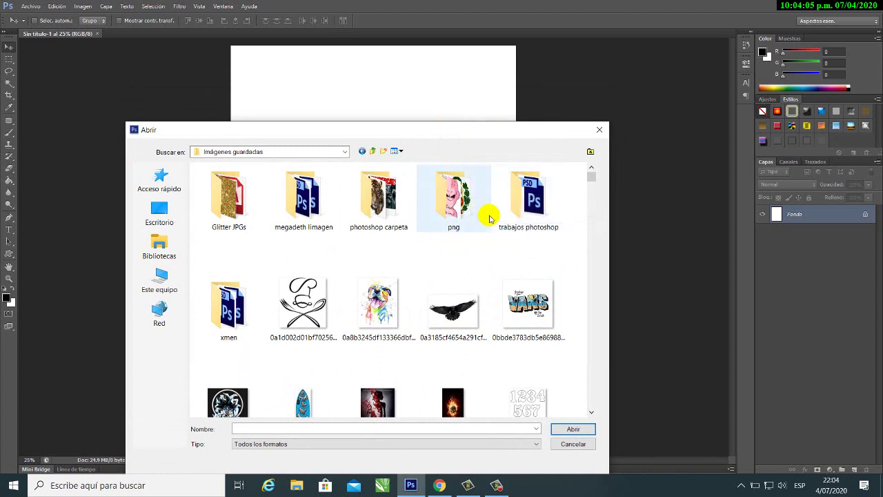
{"action": "double_click", "coordinate": [454, 201]}
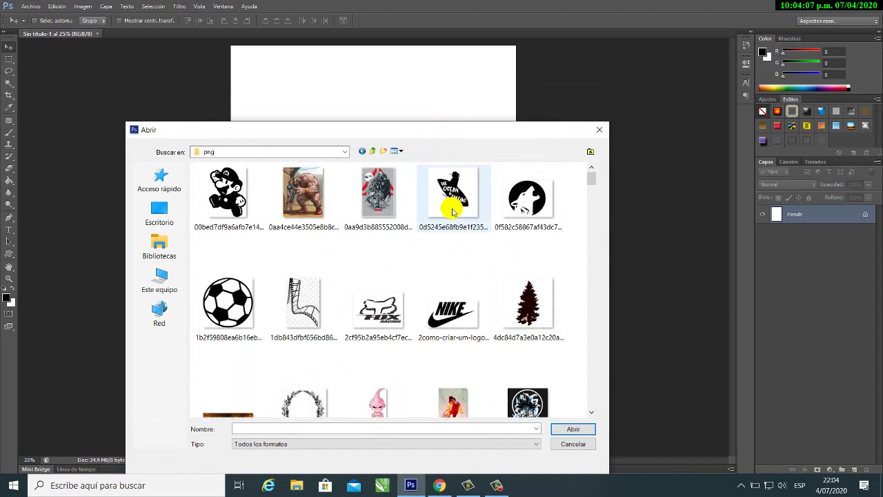
Find the images linda.png and 45.png in the png folder and open both together
{"action": "scroll", "coordinate": [473, 285], "scroll_direction": "down", "scroll_amount": 3}
{"action": "scroll", "coordinate": [472, 279], "scroll_direction": "down", "scroll_amount": 3}
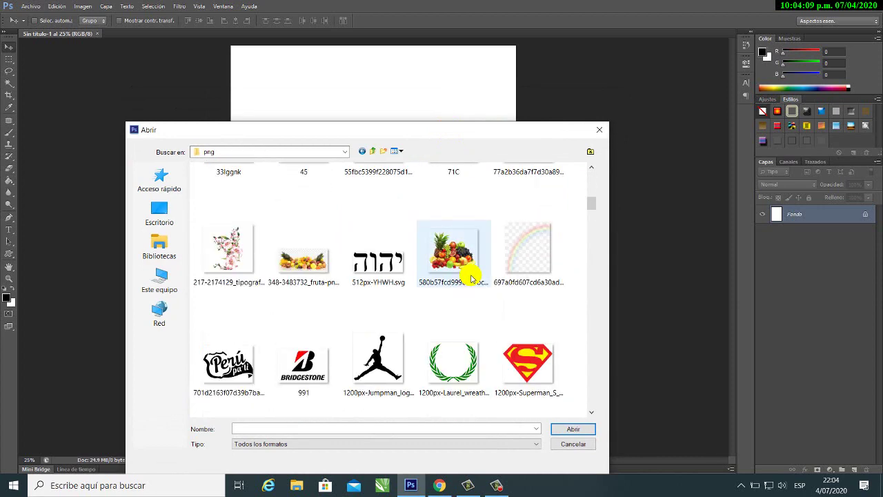
{"action": "scroll", "coordinate": [474, 276], "scroll_direction": "down", "scroll_amount": 3}
{"action": "scroll", "coordinate": [474, 274], "scroll_direction": "down", "scroll_amount": 12}
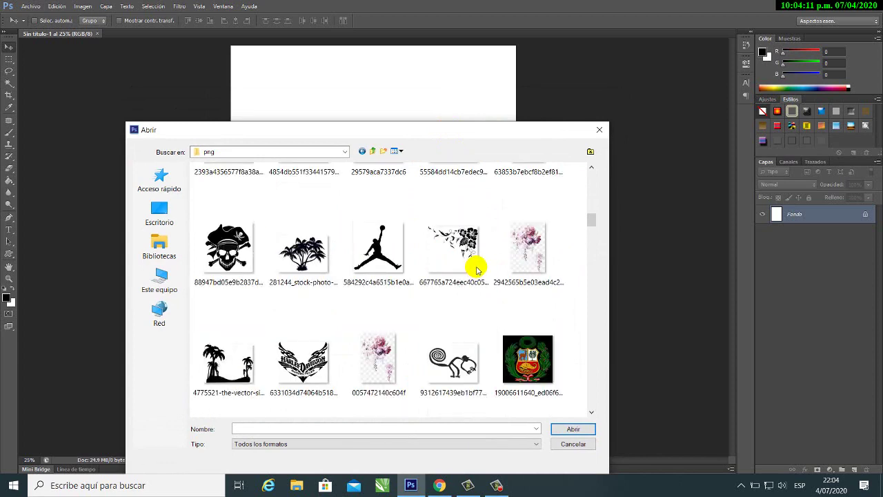
{"action": "scroll", "coordinate": [477, 269], "scroll_direction": "down", "scroll_amount": 12}
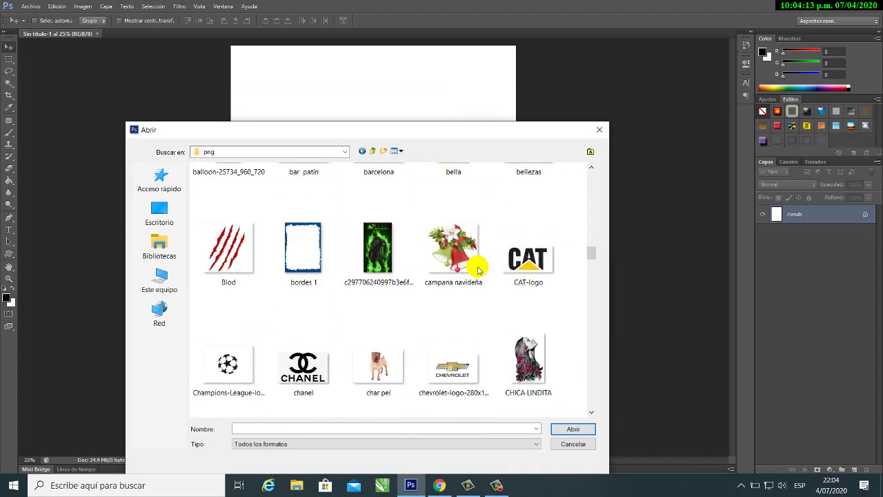
{"action": "scroll", "coordinate": [479, 268], "scroll_direction": "down", "scroll_amount": 12}
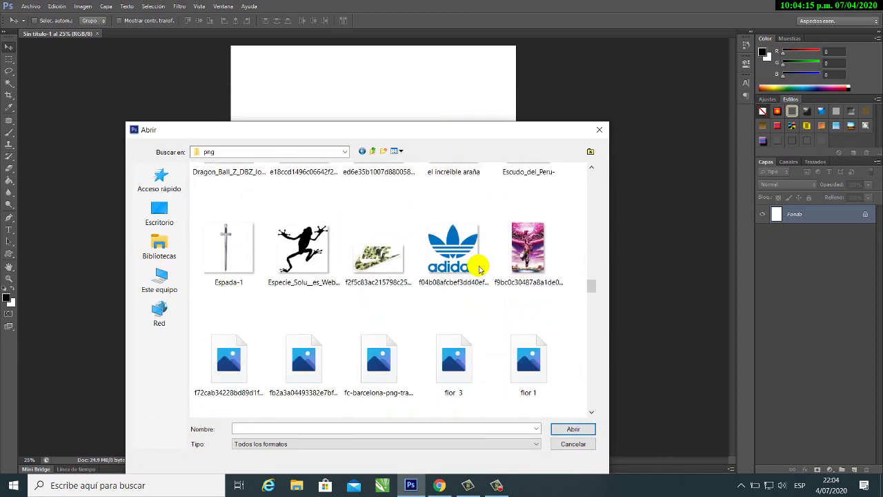
{"action": "scroll", "coordinate": [479, 268], "scroll_direction": "down", "scroll_amount": 12}
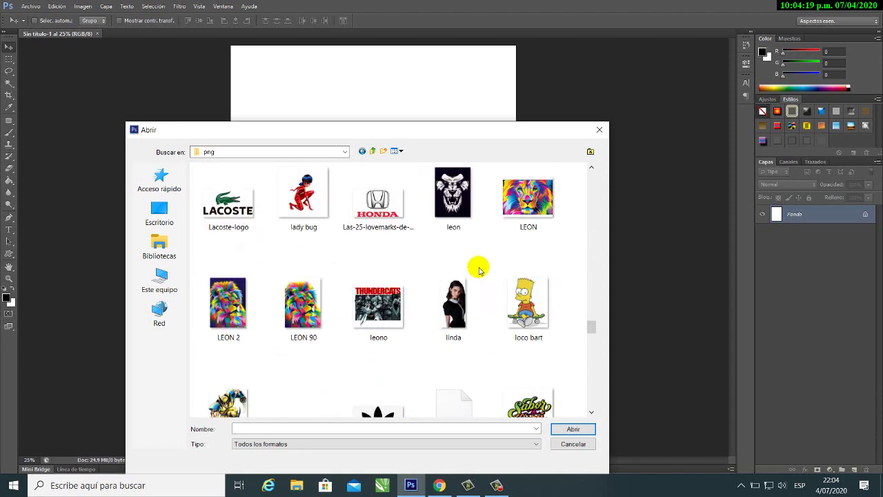
{"action": "left_click", "coordinate": [455, 293]}
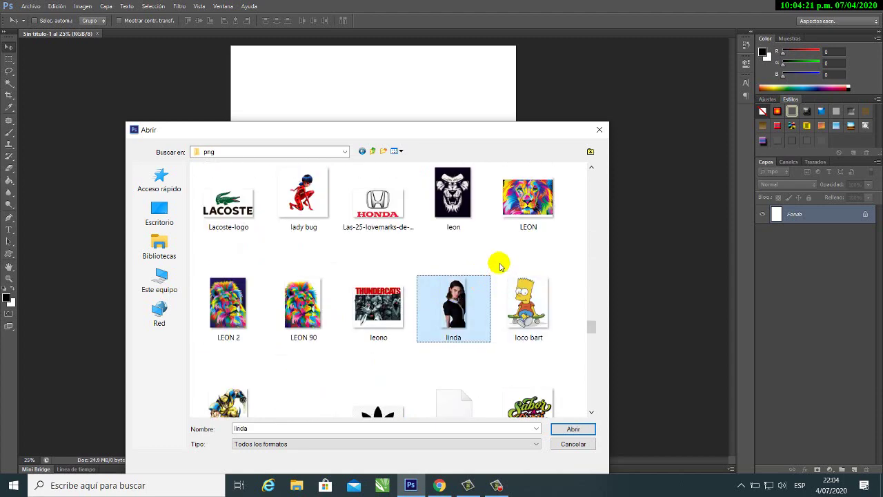
{"action": "scroll", "coordinate": [500, 264], "scroll_direction": "up", "scroll_amount": 12}
{"action": "scroll", "coordinate": [498, 266], "scroll_direction": "up", "scroll_amount": 15}
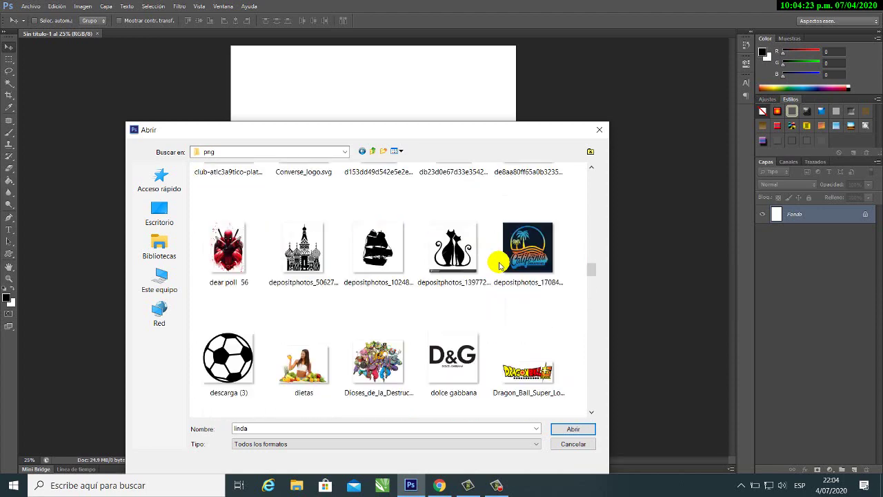
{"action": "scroll", "coordinate": [498, 266], "scroll_direction": "up", "scroll_amount": 8}
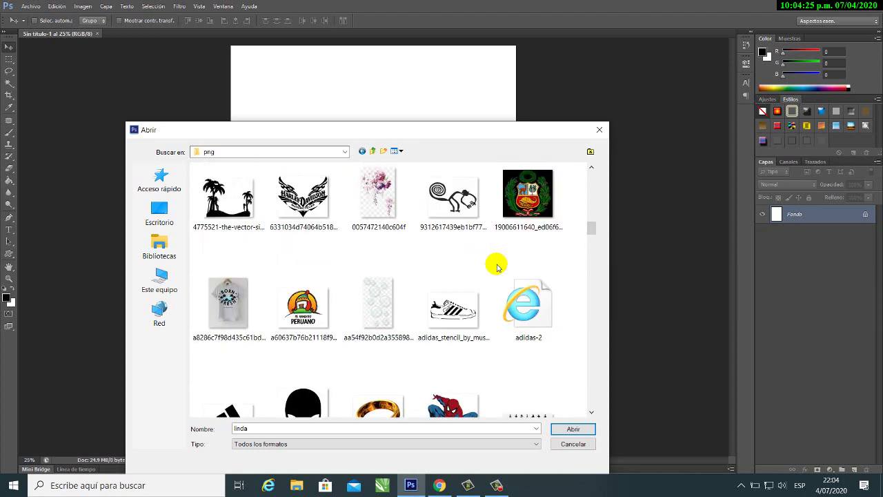
{"action": "scroll", "coordinate": [498, 267], "scroll_direction": "up", "scroll_amount": 8}
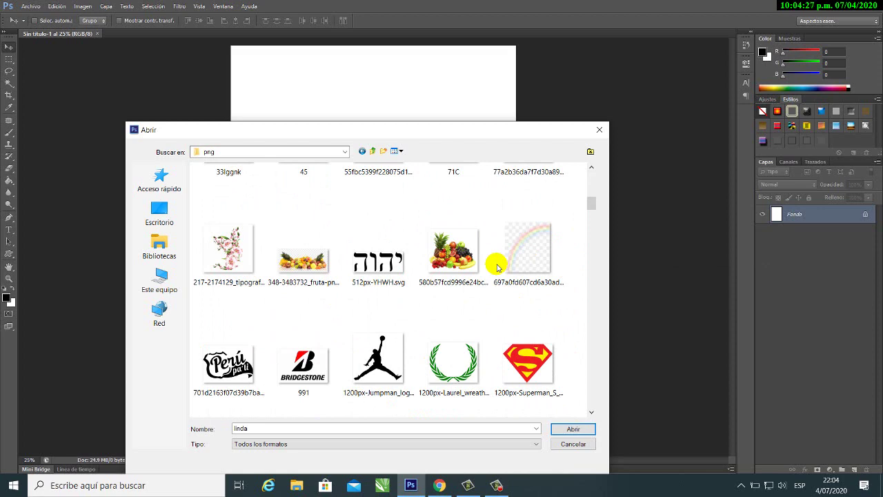
{"action": "scroll", "coordinate": [493, 262], "scroll_direction": "up", "scroll_amount": 3}
{"action": "left_click", "coordinate": [300, 305], "text": "ctrl"}
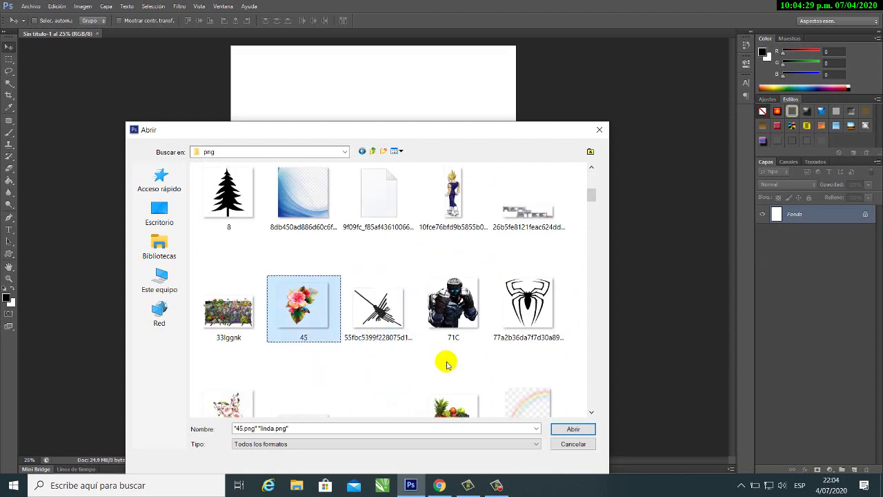
{"action": "left_click", "coordinate": [564, 429]}
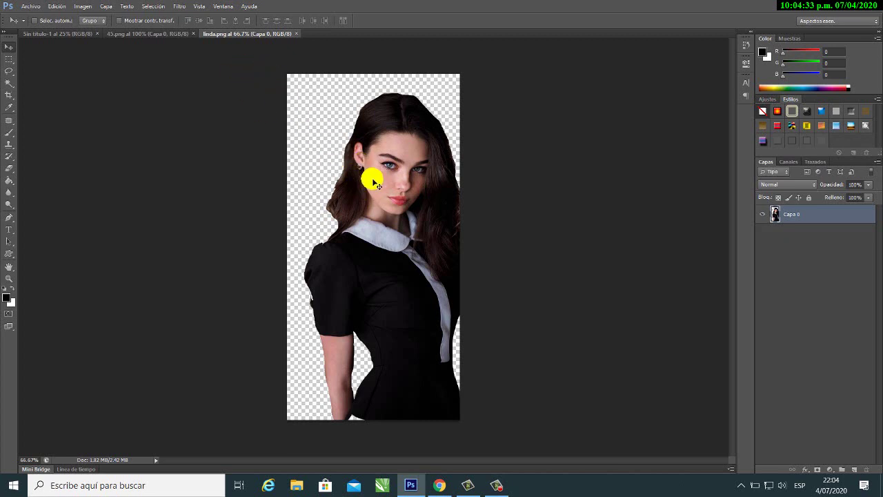
Copy the woman from linda.png into the blank A4 document as a layer and close linda.png
{"action": "left_click_drag", "start_coordinate": [385, 199], "coordinate": [433, 228]}
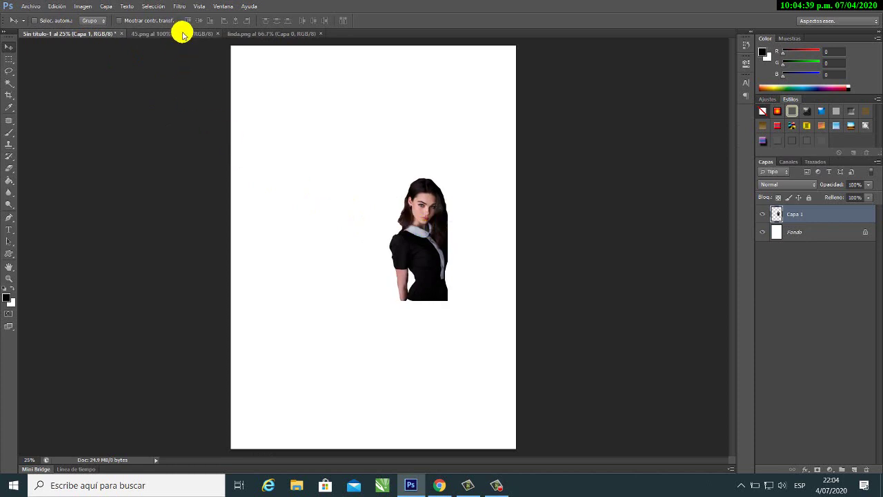
{"action": "left_click", "coordinate": [270, 34]}
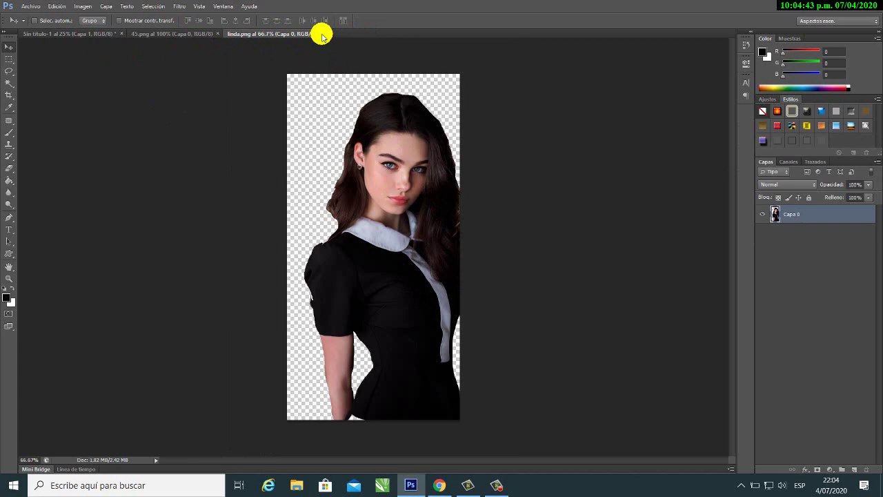
{"action": "left_click", "coordinate": [319, 34]}
Copy the flower bouquet from 45.png into the A4 document beside the woman and close 45.png
{"action": "left_click", "coordinate": [151, 33]}
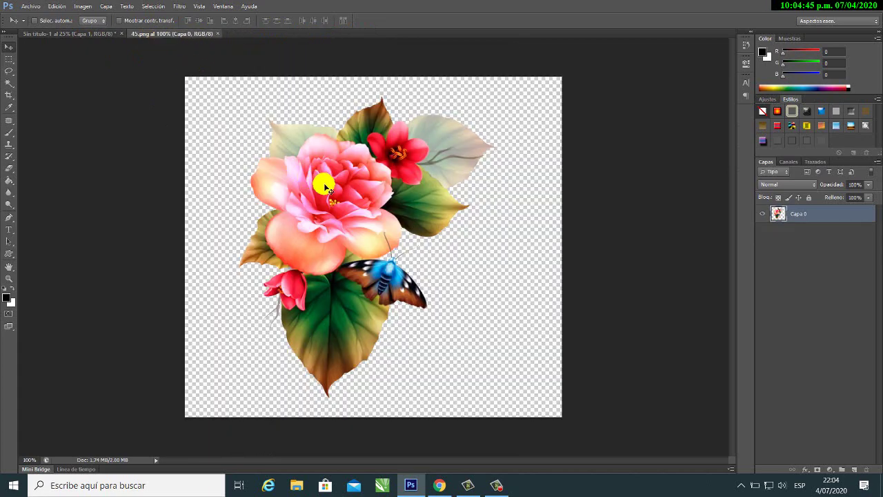
{"action": "left_click_drag", "start_coordinate": [335, 199], "coordinate": [314, 210]}
{"action": "left_click", "coordinate": [172, 33]}
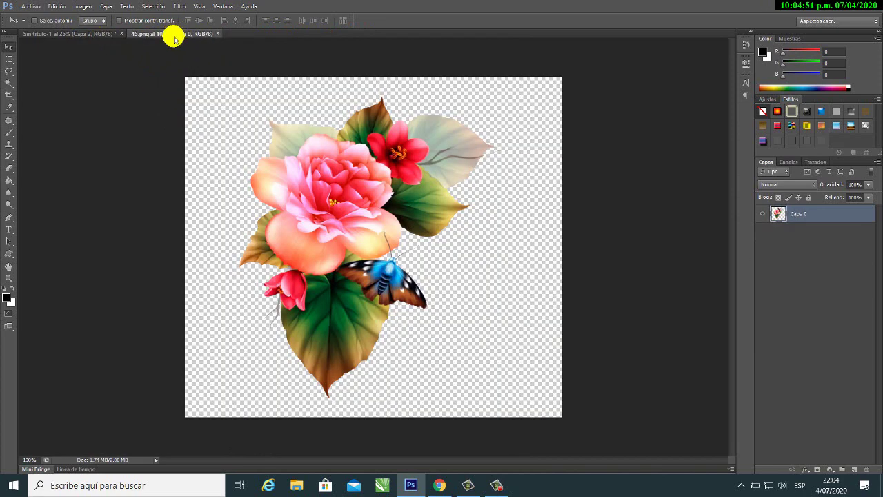
{"action": "left_click", "coordinate": [216, 33]}
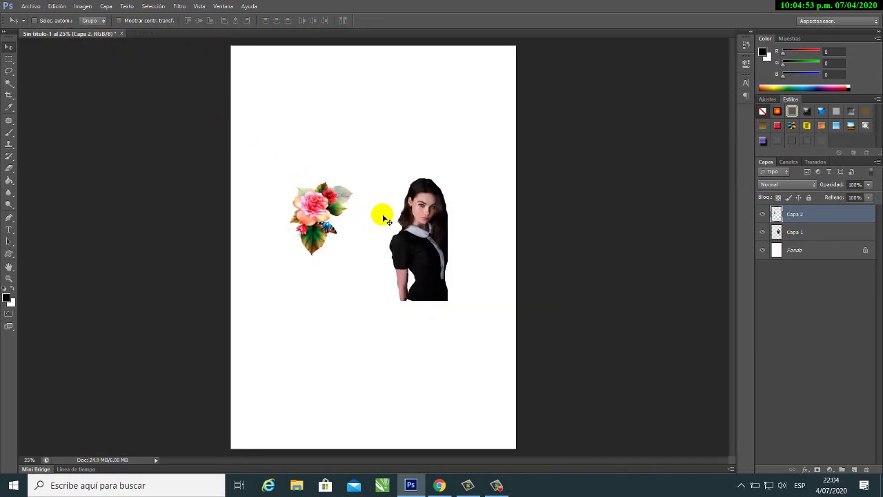
Enlarge the woman with Free Transform so she fills most of the right half of the page
{"action": "left_click_drag", "start_coordinate": [429, 237], "coordinate": [428, 264]}
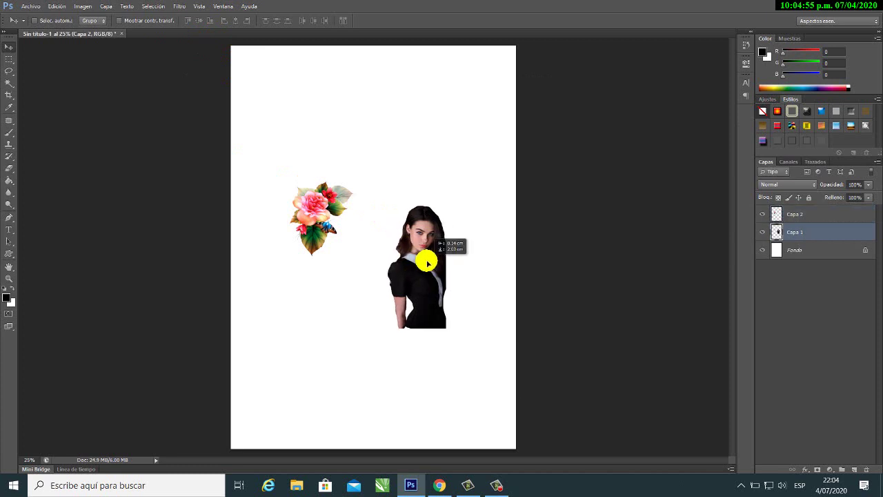
{"action": "key", "text": "ctrl+t"}
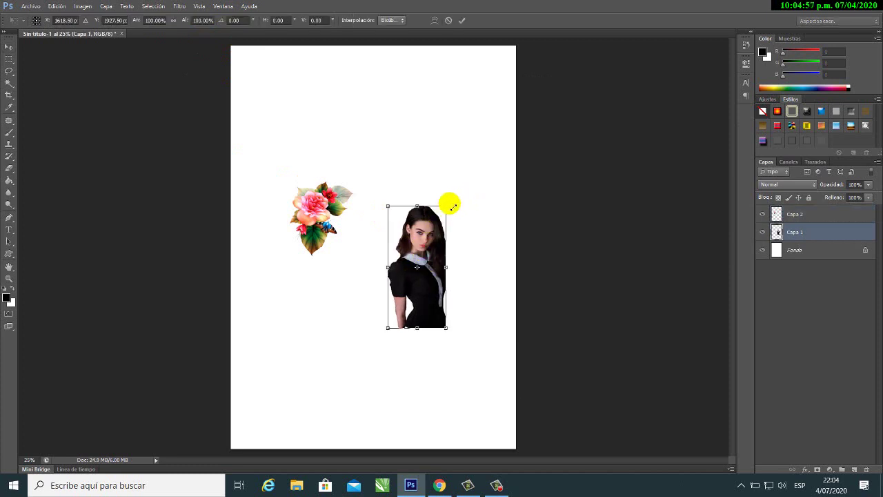
{"action": "left_click_drag", "start_coordinate": [447, 205], "coordinate": [455, 166]}
{"action": "key", "text": "Return"}
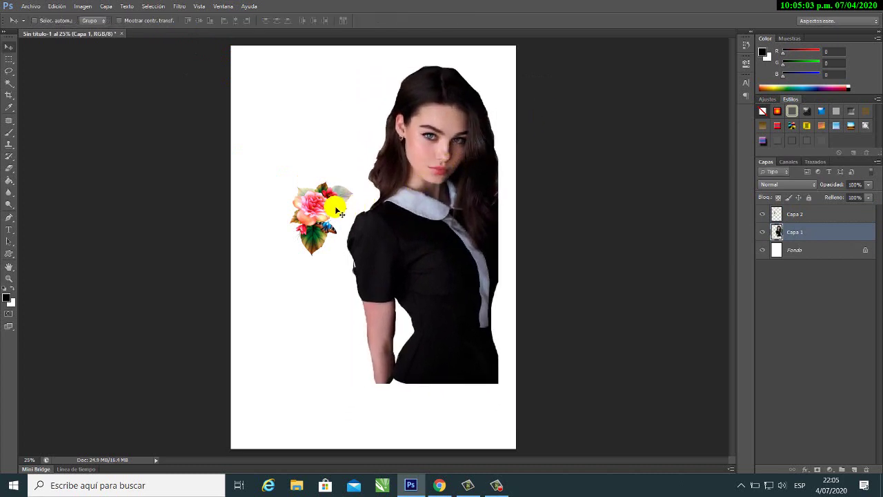
Enlarge the flower bouquet proportionally to about 278% with Free Transform and position it over the woman's hair and shoulder
{"action": "left_click", "coordinate": [329, 207]}
{"action": "mouse_move", "coordinate": [321, 210]}
{"action": "left_mouse_down"}
{"action": "mouse_move", "coordinate": [329, 182]}
{"action": "mouse_move", "coordinate": [330, 203]}
{"action": "left_mouse_up"}
{"action": "key", "text": "ctrl+t"}
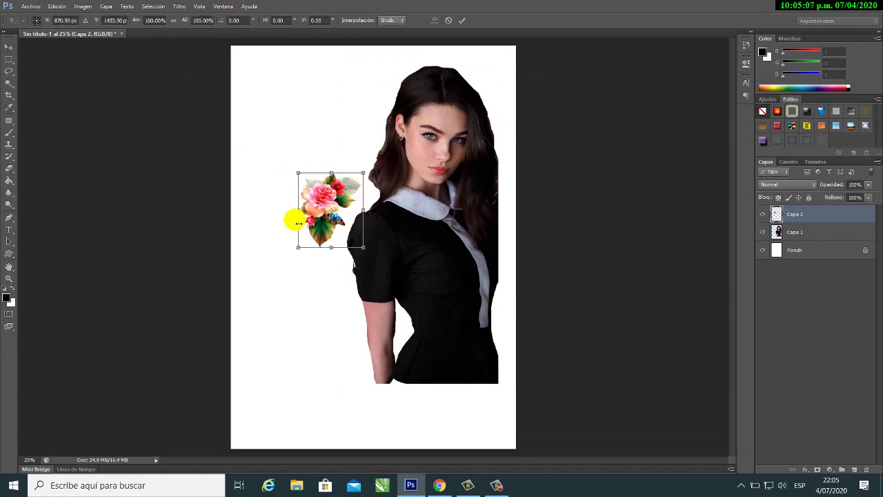
{"action": "left_click_drag", "start_coordinate": [364, 174], "coordinate": [434, 130]}
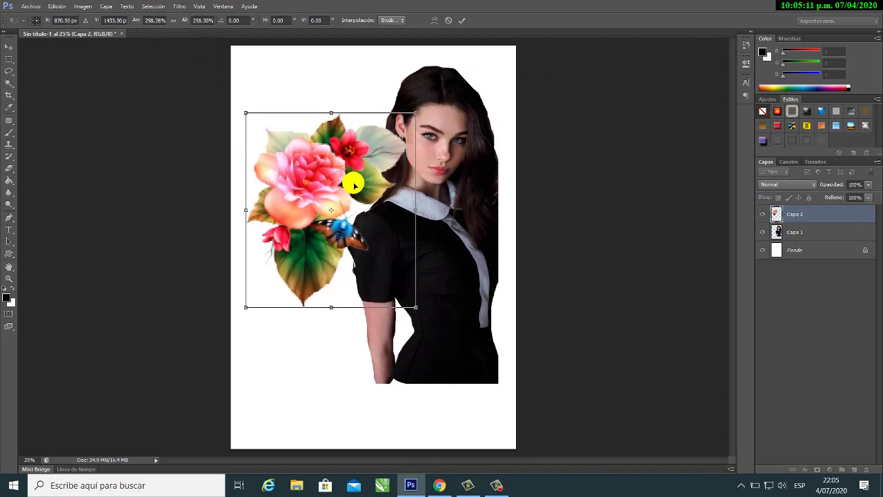
{"action": "left_click_drag", "start_coordinate": [351, 181], "coordinate": [376, 178]}
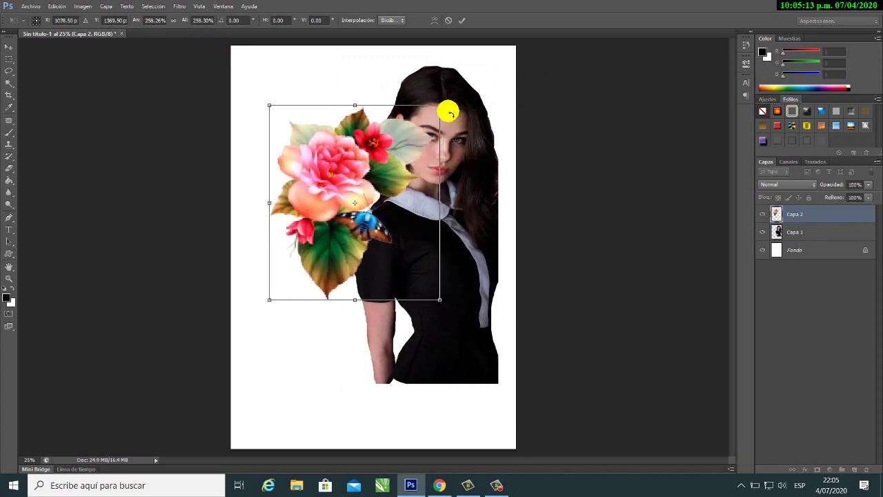
{"action": "left_click_drag", "start_coordinate": [440, 107], "coordinate": [448, 100]}
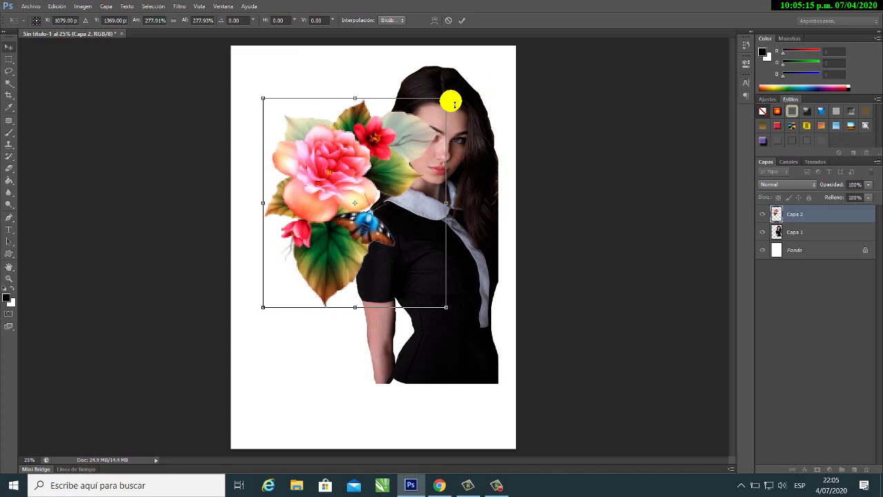
{"action": "key", "text": "Return"}
Move the bouquet layer behind the woman and shift both layers slightly left to centre the composition on the page
{"action": "left_click_drag", "start_coordinate": [793, 213], "coordinate": [794, 232]}
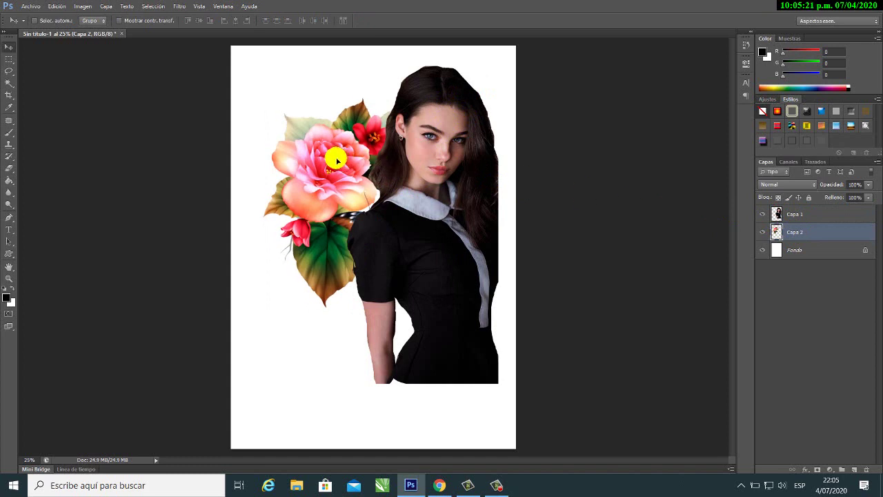
{"action": "left_click_drag", "start_coordinate": [337, 161], "coordinate": [338, 160]}
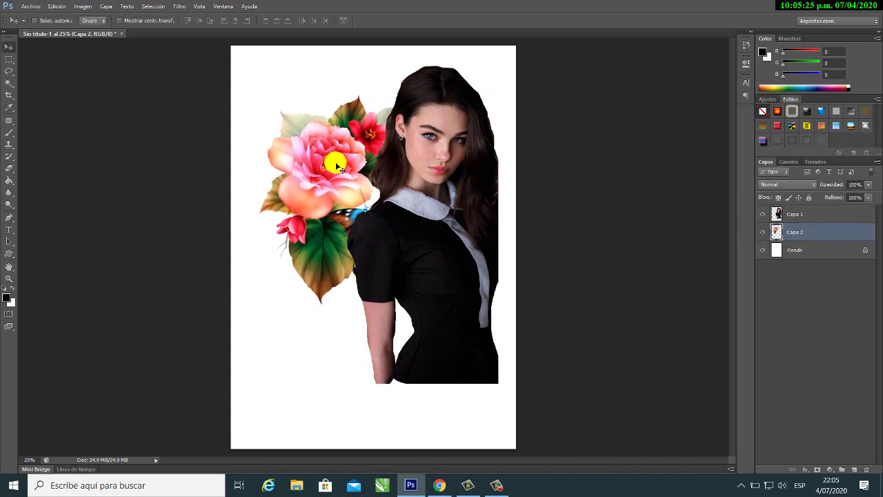
{"action": "left_click", "coordinate": [796, 215], "text": "ctrl"}
{"action": "left_click_drag", "start_coordinate": [451, 214], "coordinate": [447, 216]}
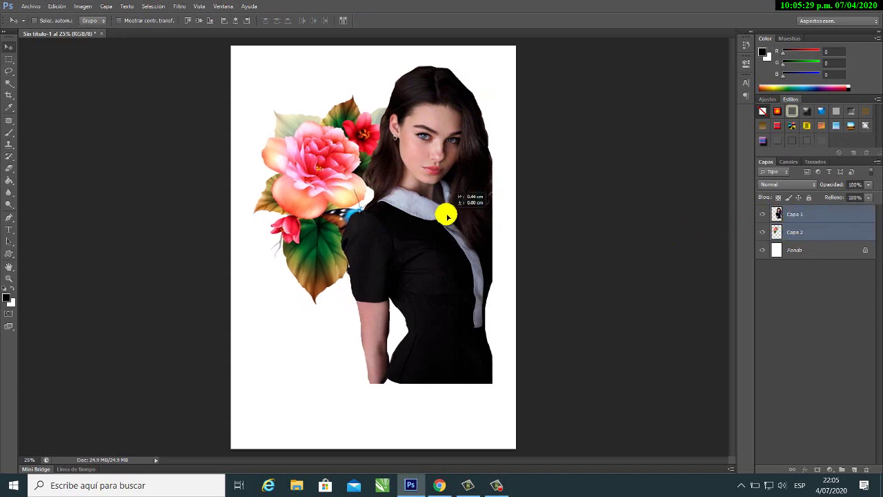
{"action": "left_click", "coordinate": [816, 230], "text": "ctrl"}
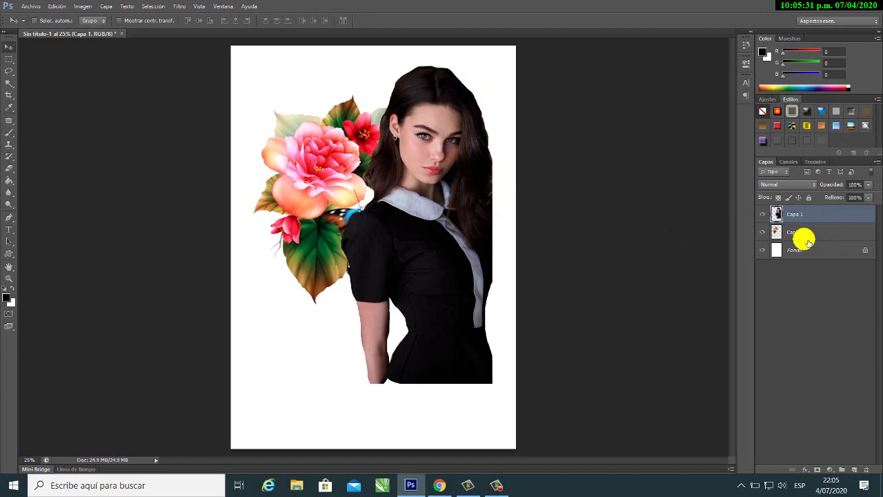
Toggle the visibility of the woman and bouquet layers off and on to check what each one holds
{"action": "left_click", "coordinate": [762, 214]}
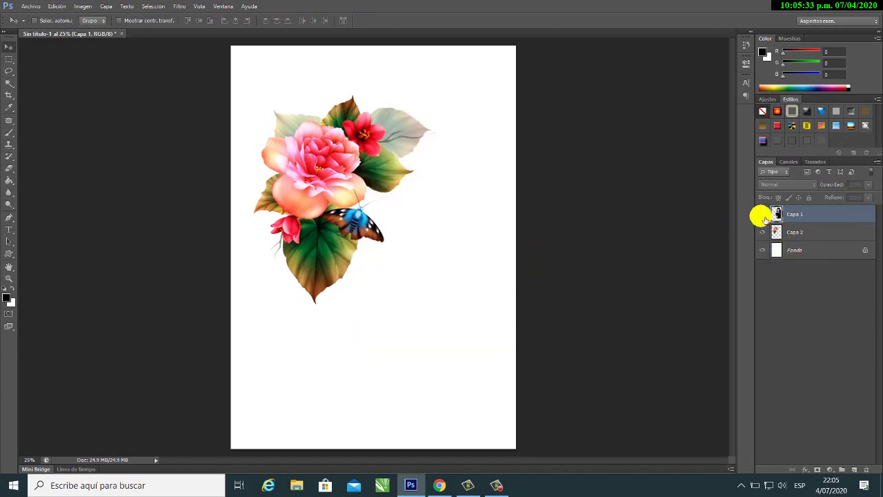
{"action": "left_click", "coordinate": [761, 215]}
{"action": "left_click", "coordinate": [761, 214]}
{"action": "left_click", "coordinate": [761, 215]}
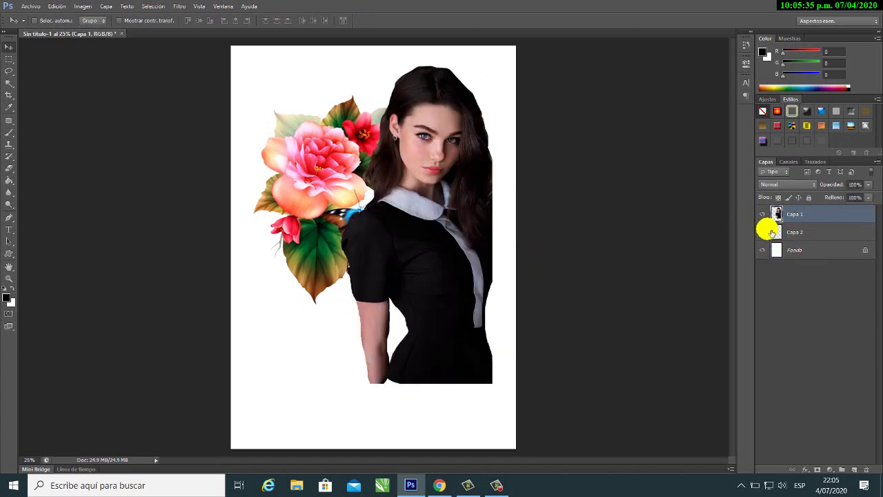
{"action": "left_click", "coordinate": [764, 232]}
{"action": "left_click", "coordinate": [764, 233]}
{"action": "left_click", "coordinate": [764, 233]}
{"action": "left_click", "coordinate": [763, 234]}
{"action": "left_click", "coordinate": [764, 234]}
{"action": "left_click", "coordinate": [765, 233]}
{"action": "left_click", "coordinate": [764, 234]}
{"action": "left_click", "coordinate": [764, 234]}
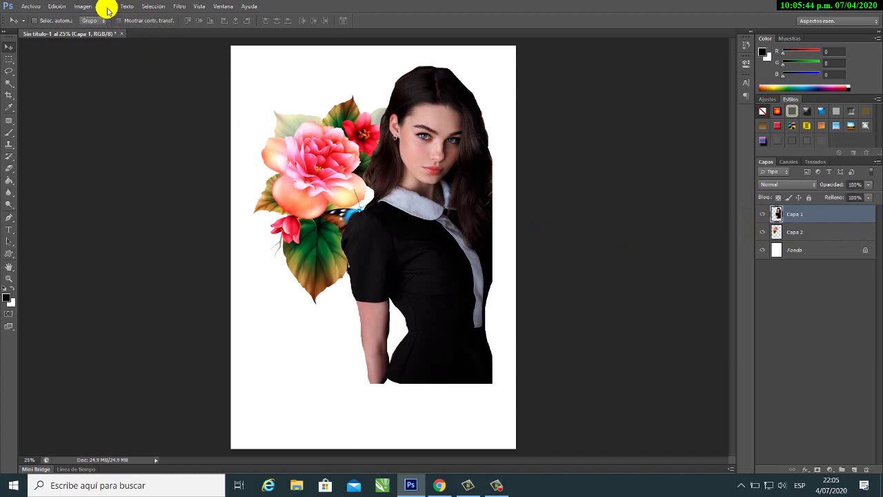
Add a 60 pt text layer with the woman's first name below her figure, capitalising only the initial letter
{"action": "left_click", "coordinate": [9, 229]}
{"action": "left_click", "coordinate": [340, 406]}
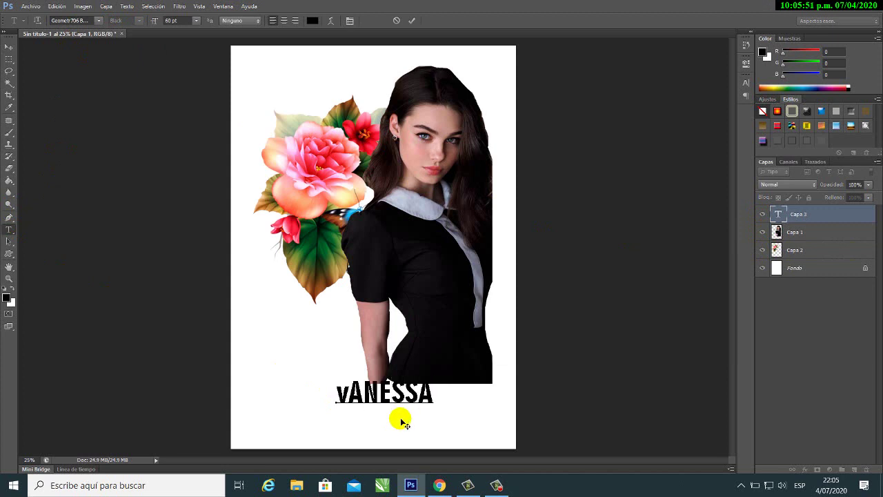
{"action": "key", "text": "BackSpace"}
{"action": "key", "text": "BackSpace"}
{"action": "key", "text": "BackSpace"}
{"action": "key", "text": "BackSpace"}
{"action": "key", "text": "BackSpace"}
{"action": "key", "text": "BackSpace"}
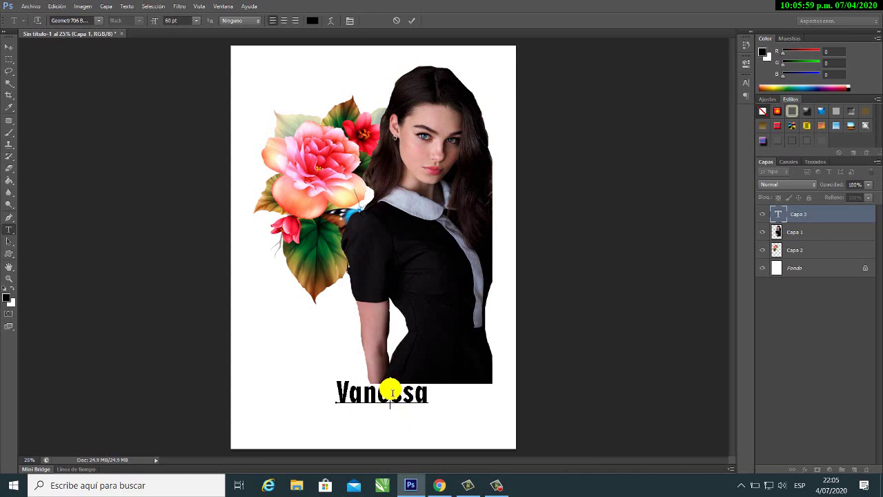
Select the whole name text and try the Atlantic Bentley and Bernardo Beveled fonts on it
{"action": "double_click", "coordinate": [391, 393]}
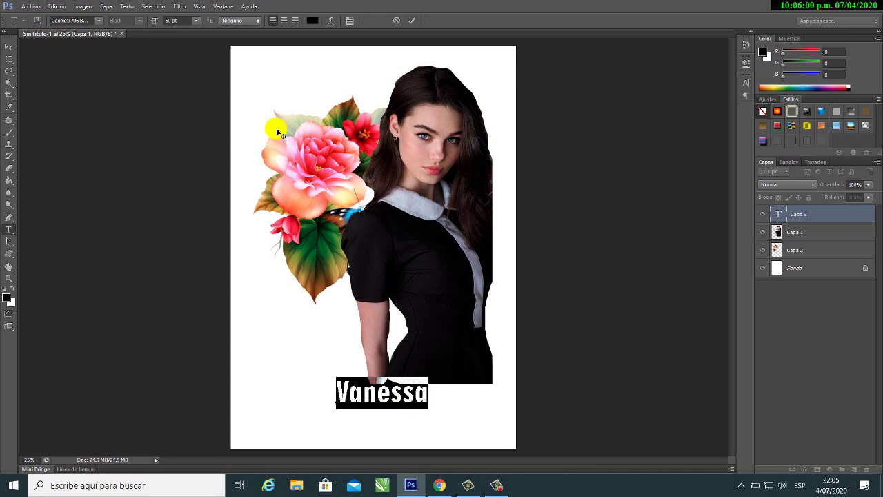
{"action": "left_click", "coordinate": [98, 20]}
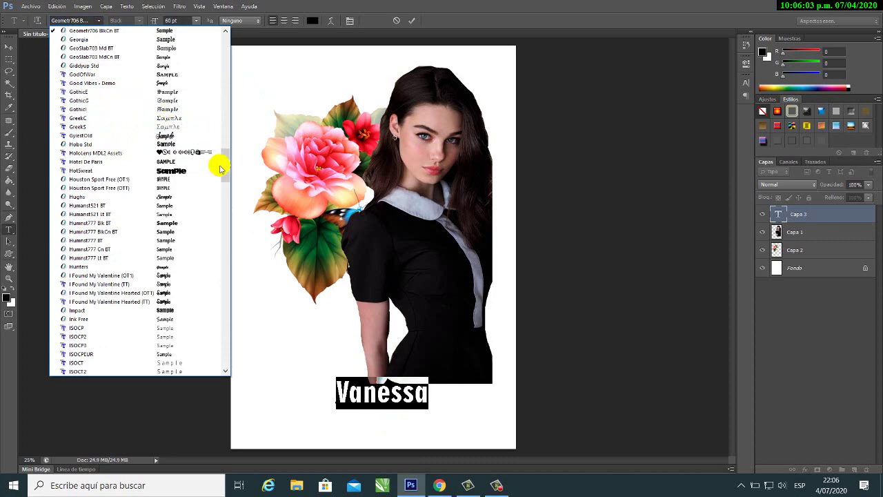
{"action": "left_click_drag", "start_coordinate": [226, 156], "coordinate": [231, 37]}
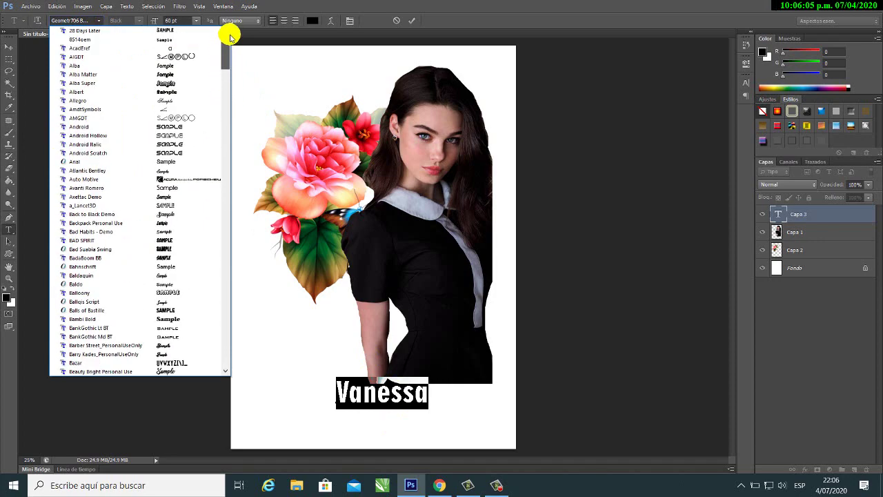
{"action": "left_click", "coordinate": [173, 173]}
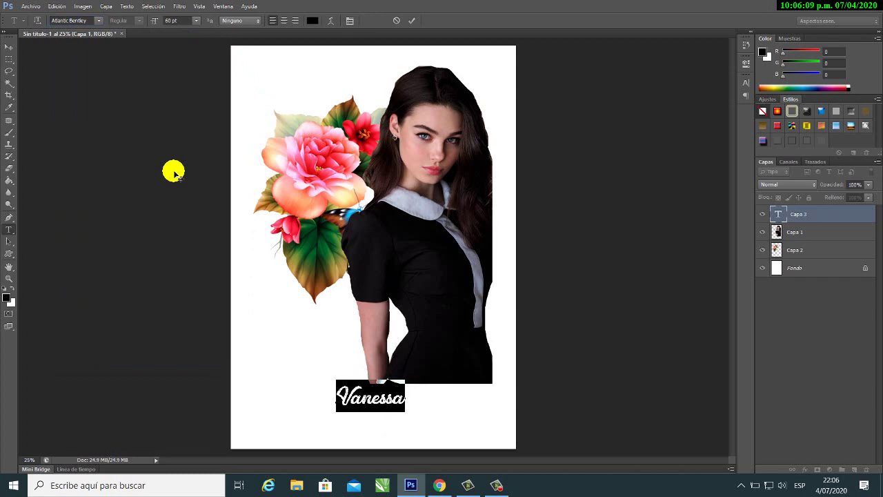
{"action": "left_click", "coordinate": [98, 20]}
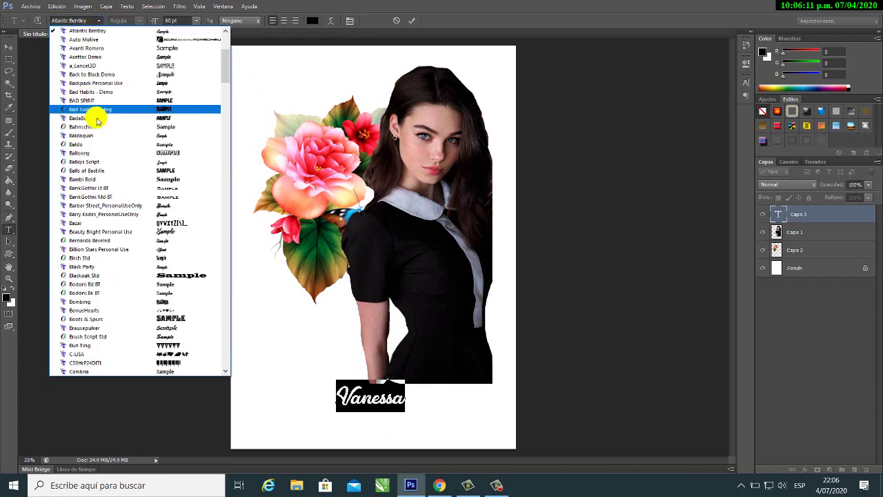
{"action": "left_click", "coordinate": [167, 241]}
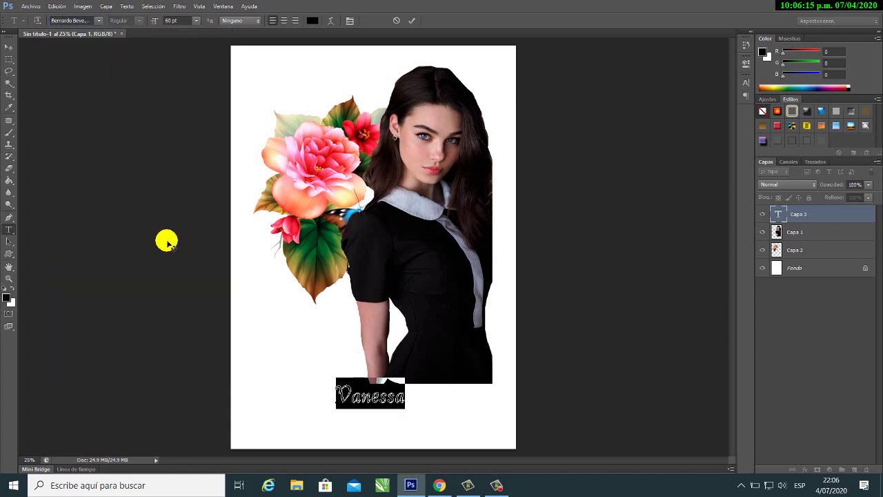
Try the CommercialScript BT font on the selected name text
{"action": "left_click", "coordinate": [104, 21]}
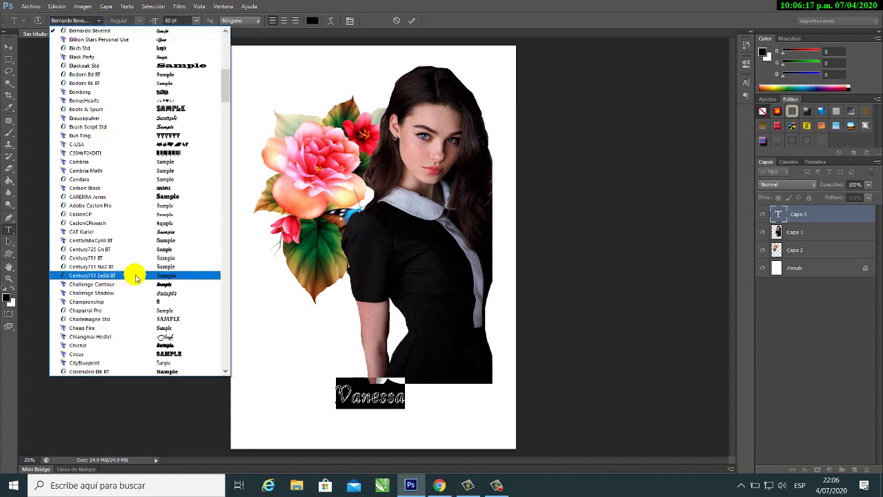
{"action": "scroll", "coordinate": [145, 275], "scroll_direction": "down", "scroll_amount": 1}
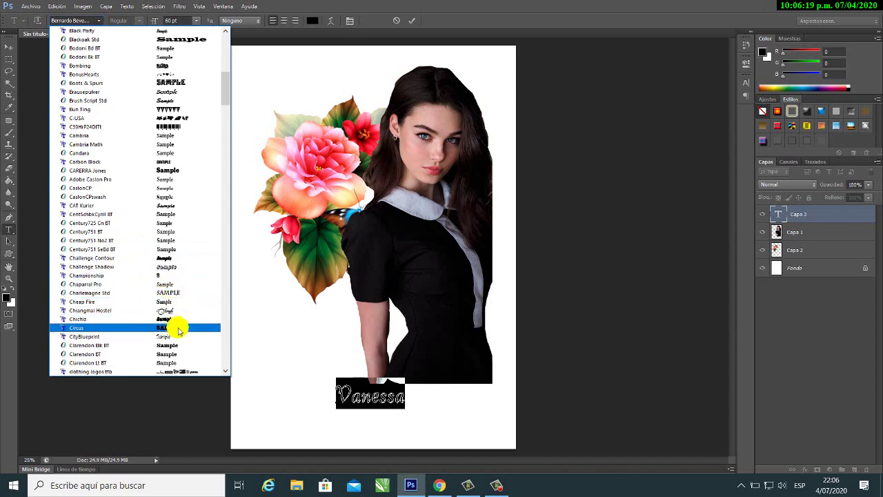
{"action": "scroll", "coordinate": [176, 340], "scroll_direction": "down", "scroll_amount": 4}
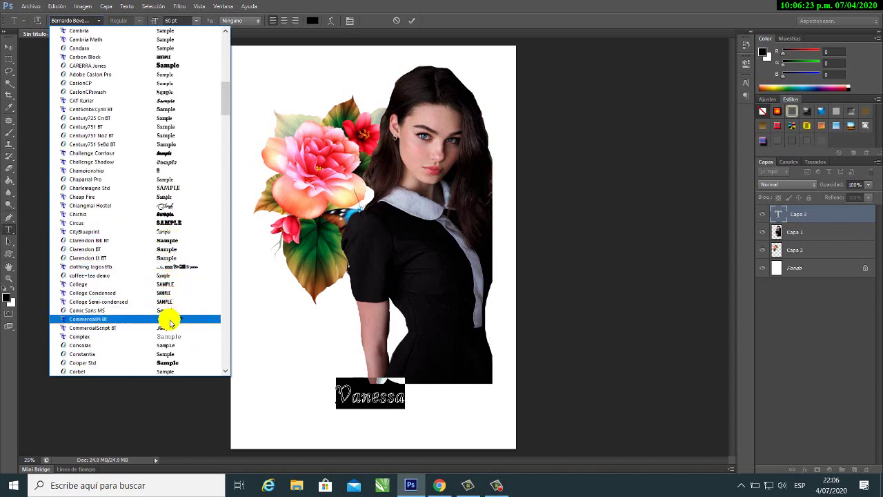
{"action": "key", "text": "Escape"}
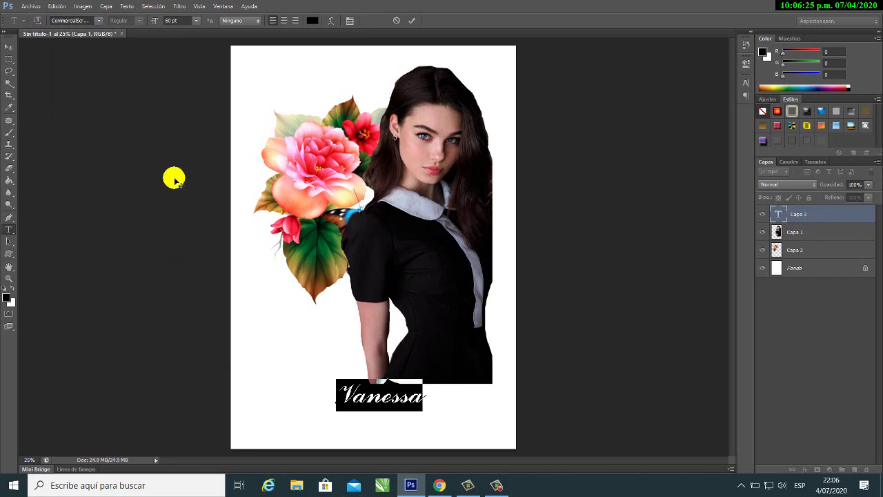
Try the Mattoa Demo font on the selected name text
{"action": "left_click", "coordinate": [99, 20]}
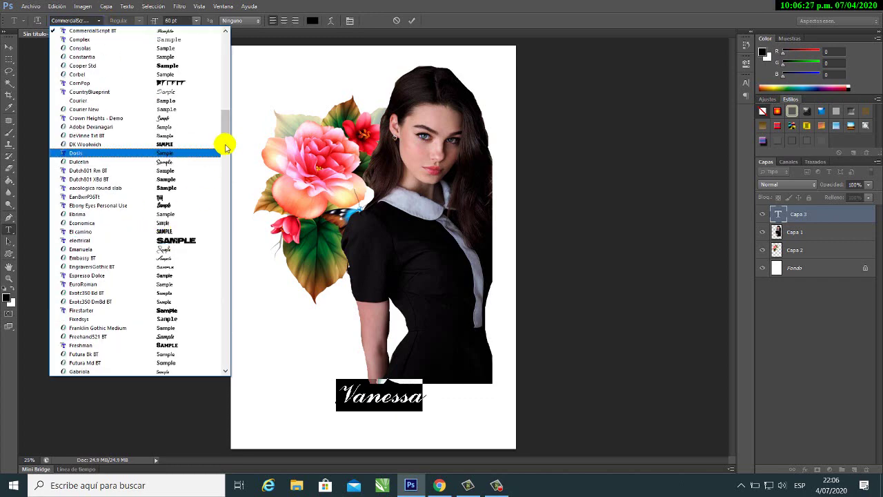
{"action": "left_click_drag", "start_coordinate": [229, 142], "coordinate": [223, 208]}
{"action": "scroll", "coordinate": [218, 193], "scroll_direction": "down", "scroll_amount": 2}
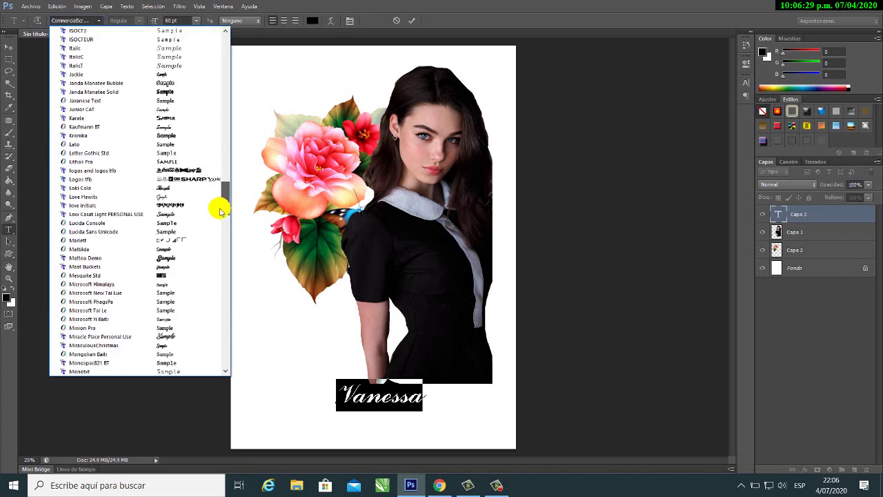
{"action": "left_click", "coordinate": [169, 244]}
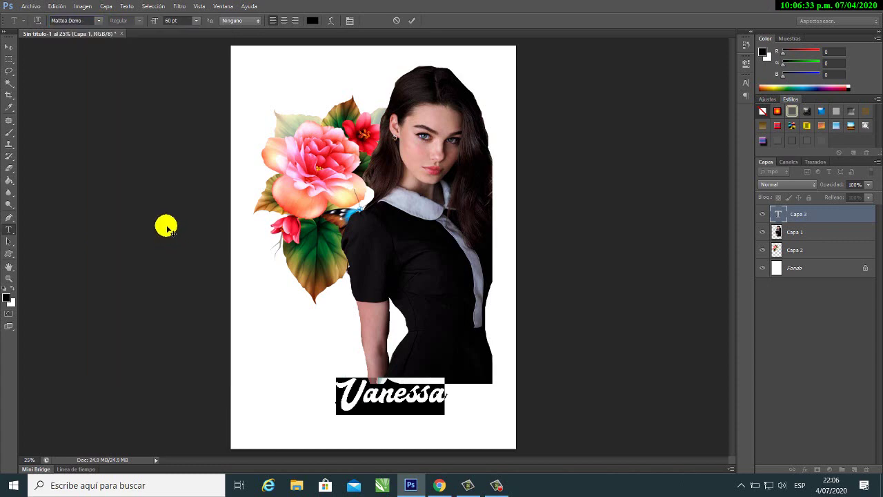
Browse further fonts and try the script typeface listed just before Hobo Std on the name text
{"action": "left_click", "coordinate": [101, 20]}
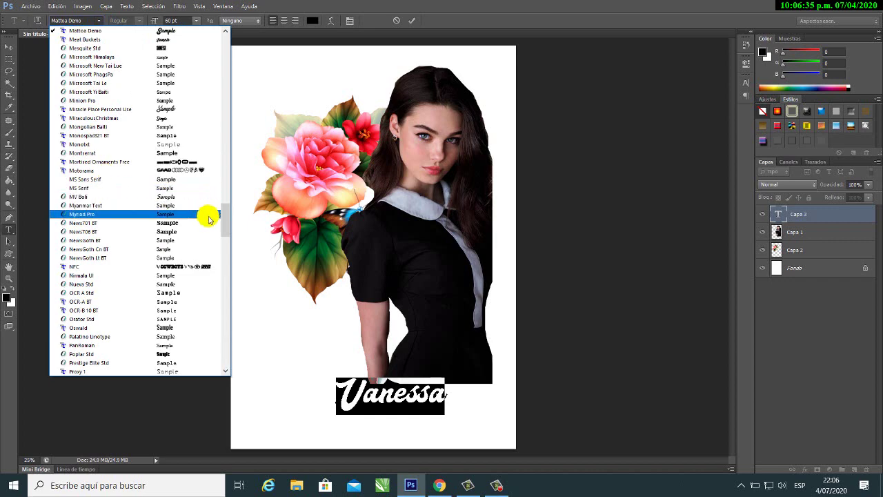
{"action": "left_click_drag", "start_coordinate": [225, 218], "coordinate": [220, 290]}
{"action": "left_click_drag", "start_coordinate": [220, 293], "coordinate": [249, 161]}
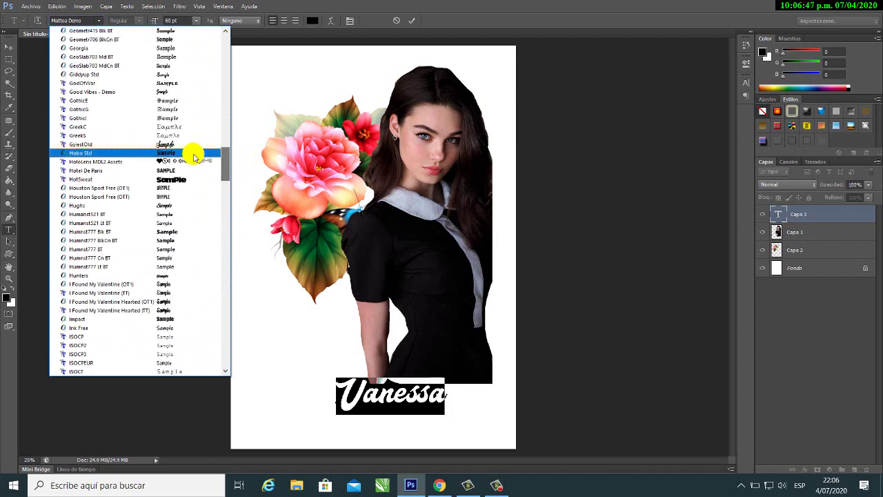
{"action": "left_click", "coordinate": [173, 144]}
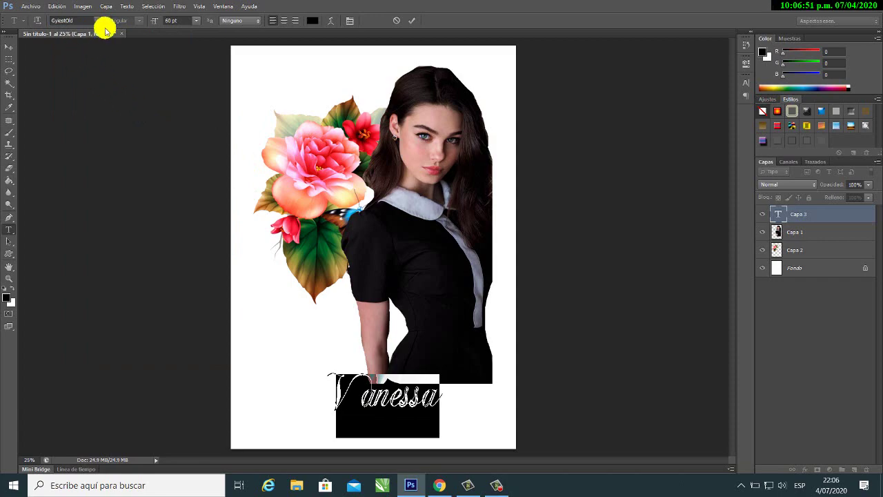
Set the name text in the Beauty Bright Personal Use font and commit the text edit
{"action": "left_click", "coordinate": [99, 20]}
{"action": "left_click_drag", "start_coordinate": [223, 177], "coordinate": [229, 83]}
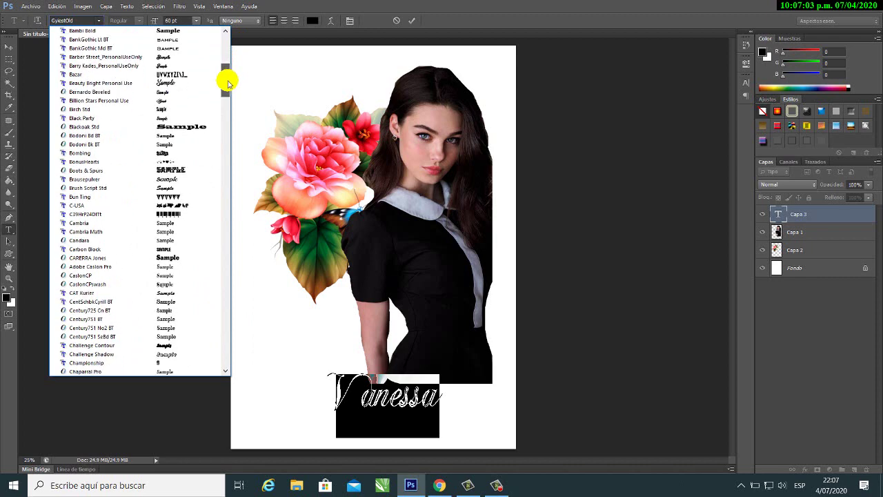
{"action": "left_click", "coordinate": [173, 83]}
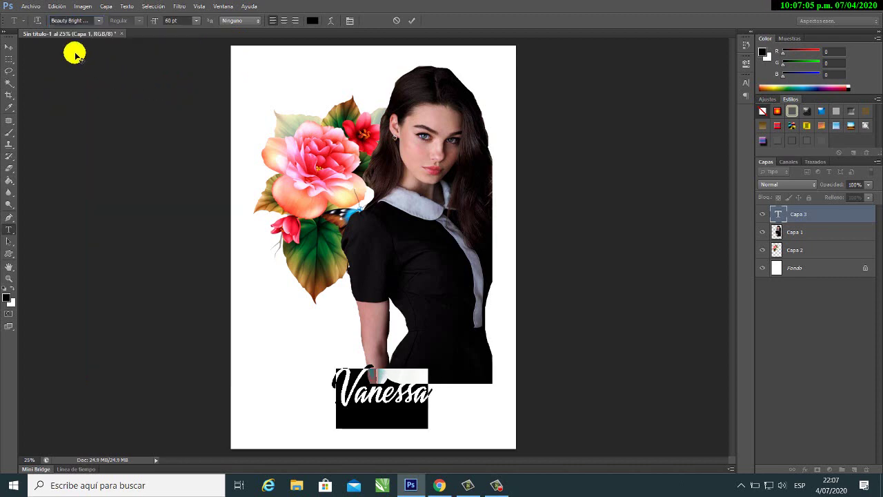
{"action": "left_click", "coordinate": [9, 47]}
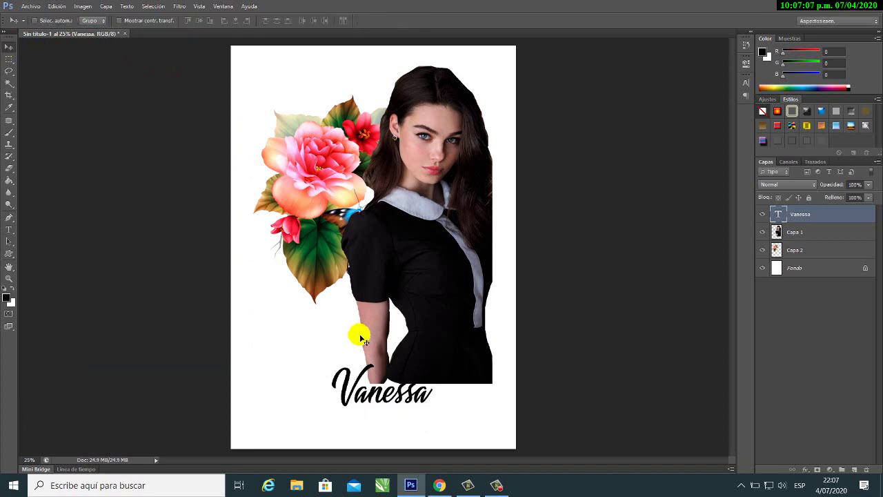
Enlarge the name text proportionally to about 214% with Free Transform and place it across the lower edge of the woman
{"action": "mouse_move", "coordinate": [390, 394]}
{"action": "left_mouse_down"}
{"action": "mouse_move", "coordinate": [400, 391]}
{"action": "mouse_move", "coordinate": [395, 404]}
{"action": "left_mouse_up"}
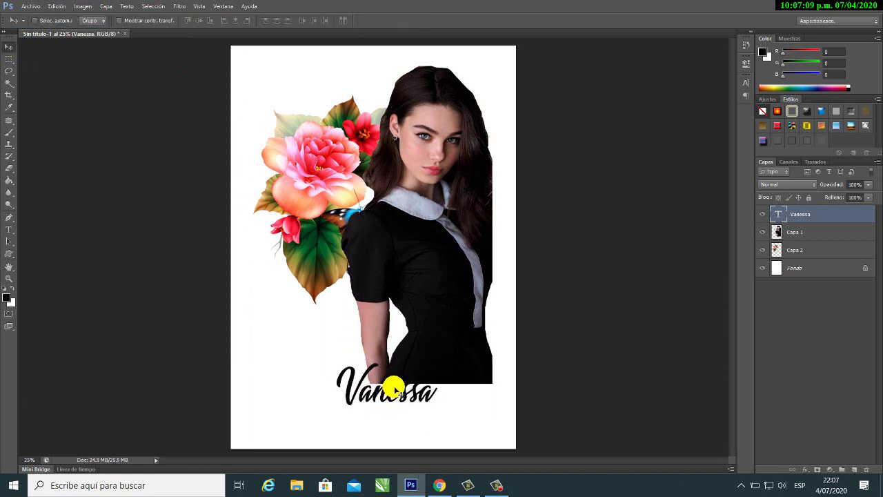
{"action": "key", "text": "ctrl+t"}
{"action": "left_click_drag", "start_coordinate": [437, 358], "coordinate": [494, 325]}
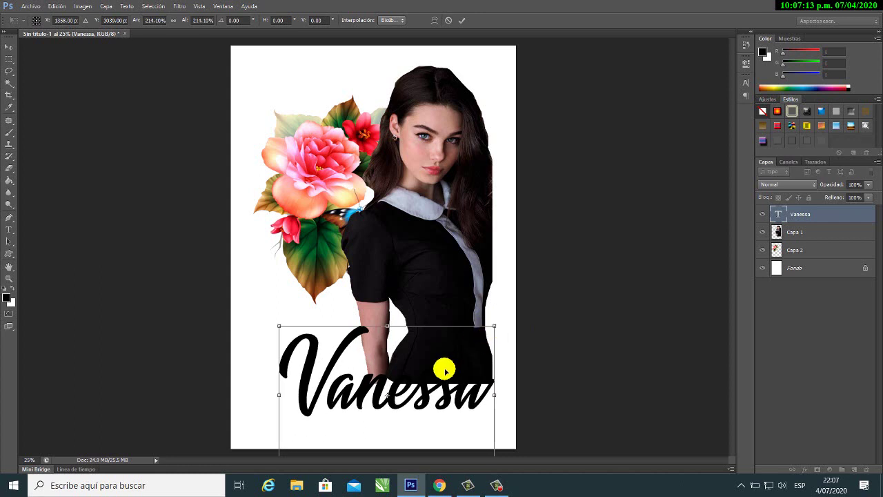
{"action": "left_click_drag", "start_coordinate": [445, 369], "coordinate": [423, 366]}
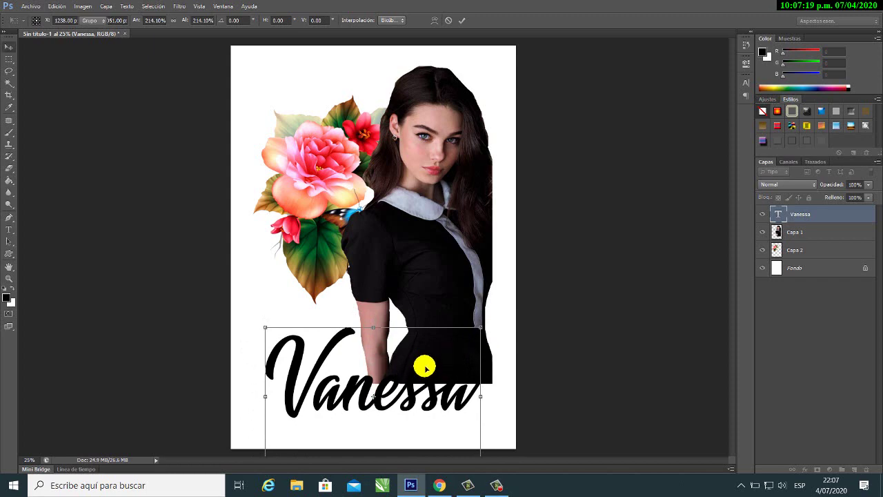
Commit the enlarged name text and give its layer a 10 px black outside stroke (Trazo)
{"action": "key", "text": "Return"}
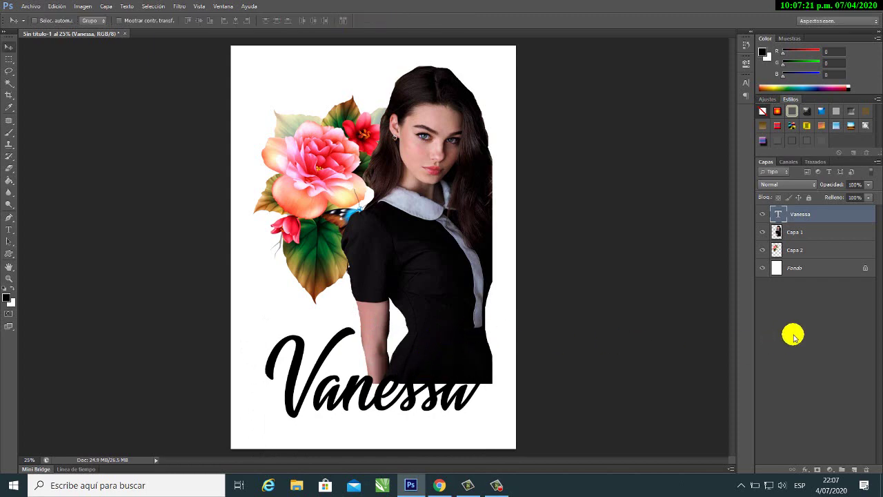
{"action": "right_click", "coordinate": [776, 212]}
{"action": "left_click", "coordinate": [774, 218]}
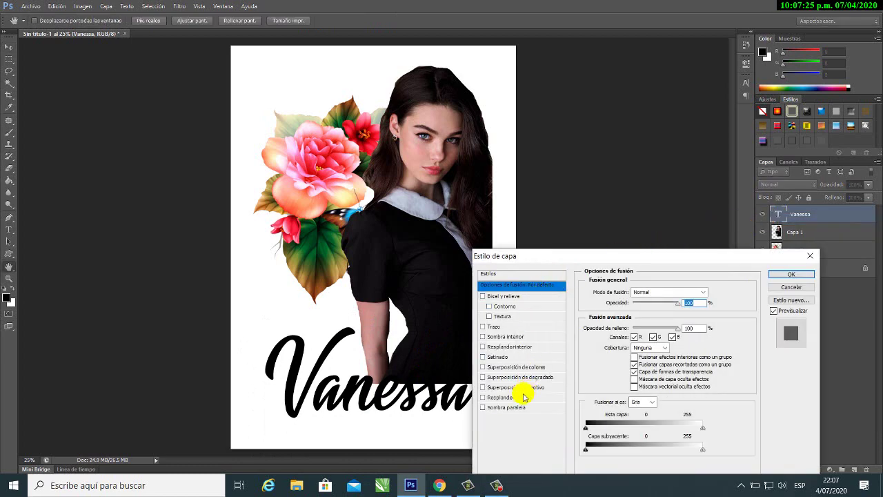
{"action": "left_click", "coordinate": [510, 326]}
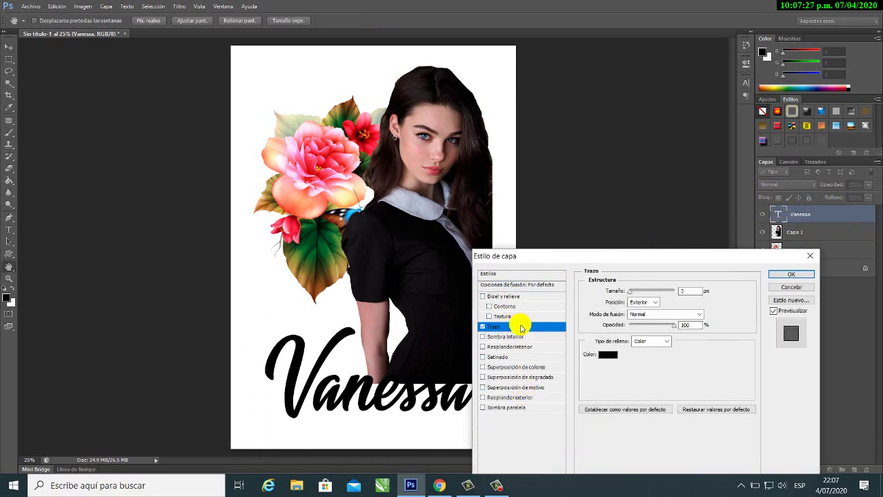
{"action": "left_click", "coordinate": [691, 291]}
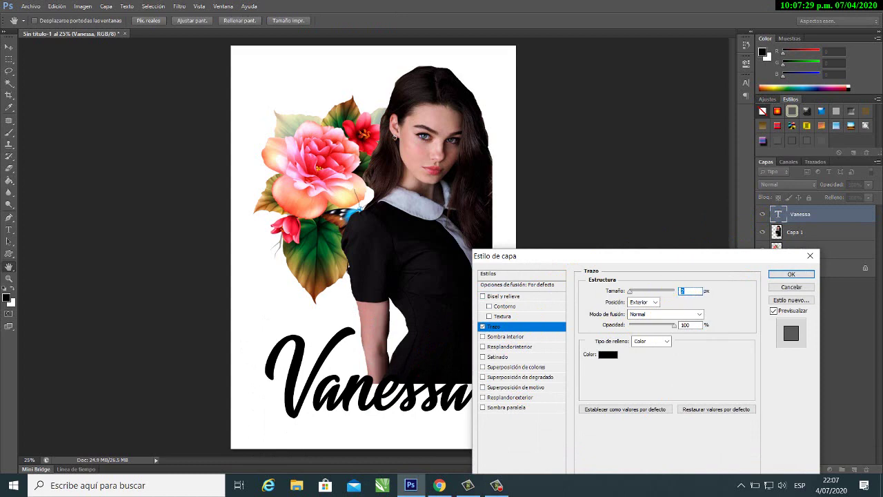
{"action": "type", "text": "10"}
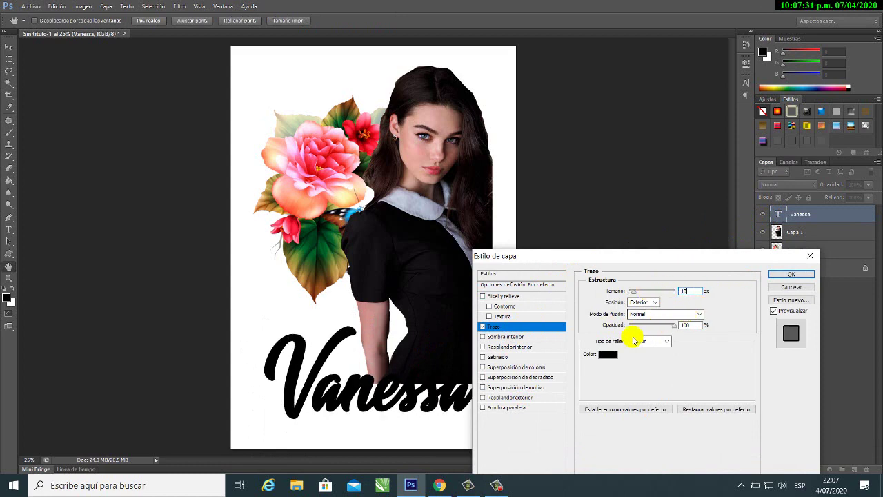
{"action": "left_click", "coordinate": [608, 354]}
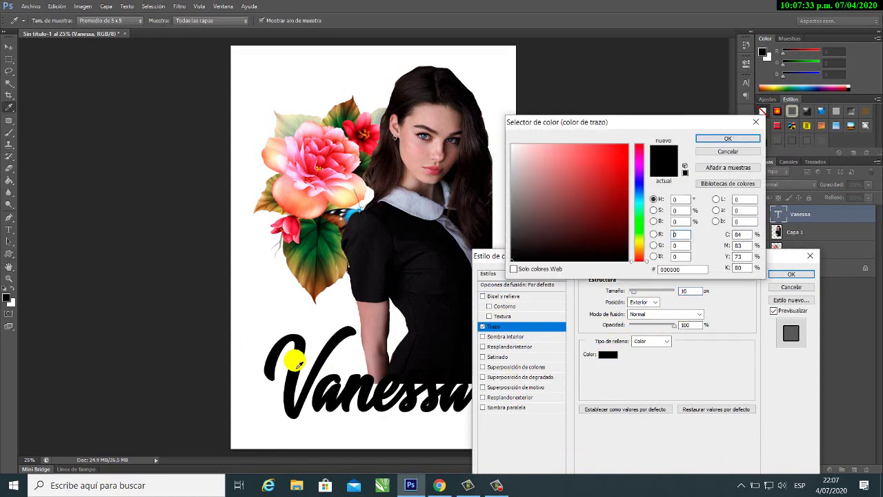
{"action": "left_click", "coordinate": [732, 138]}
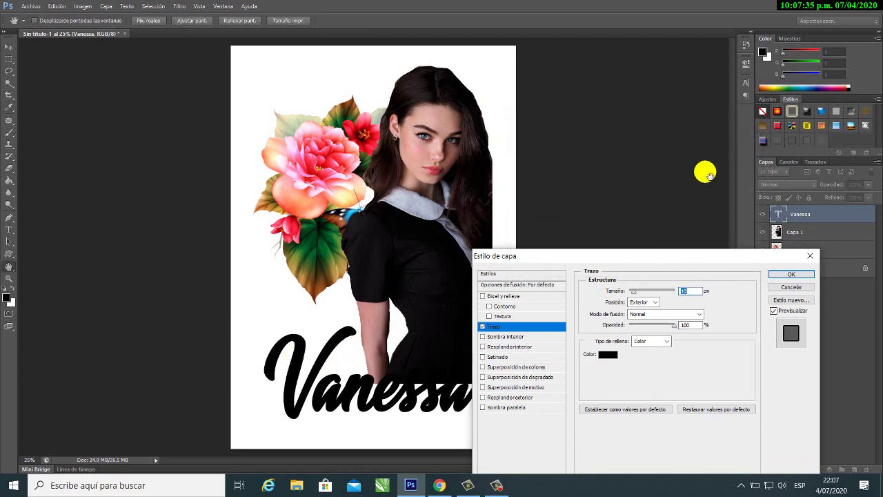
{"action": "left_click", "coordinate": [784, 274]}
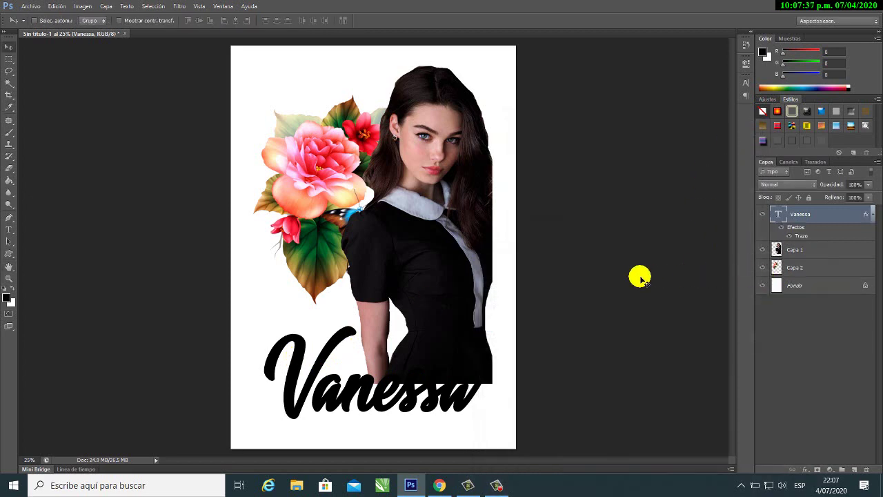
Collapse the name layer's effects list and duplicate the stroked text layer
{"action": "left_click", "coordinate": [873, 215]}
{"action": "right_click", "coordinate": [776, 213]}
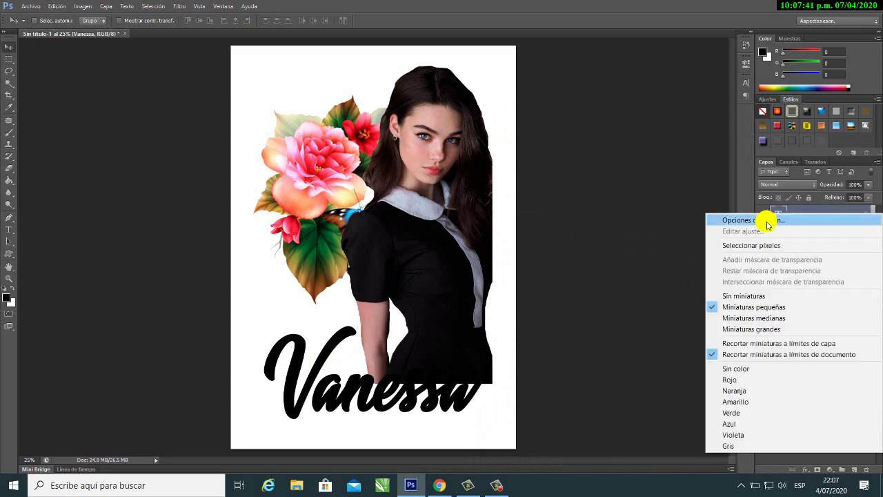
{"action": "left_click", "coordinate": [683, 198]}
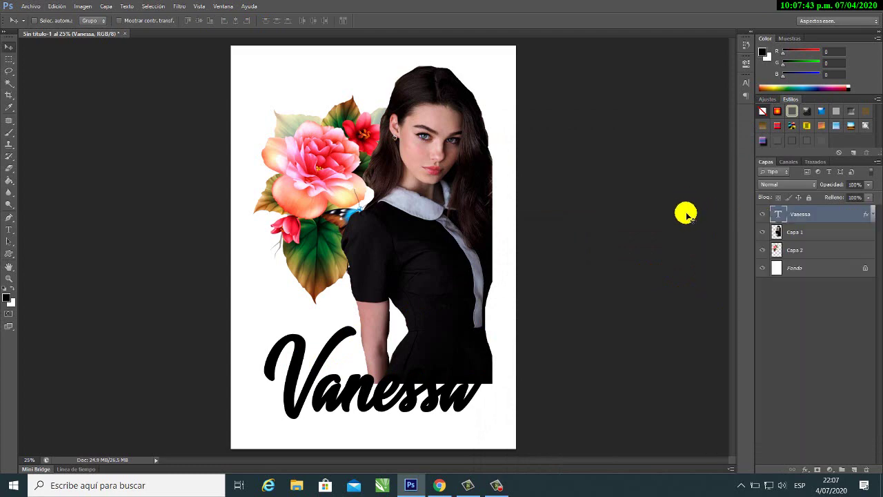
{"action": "key", "text": "ctrl+j"}
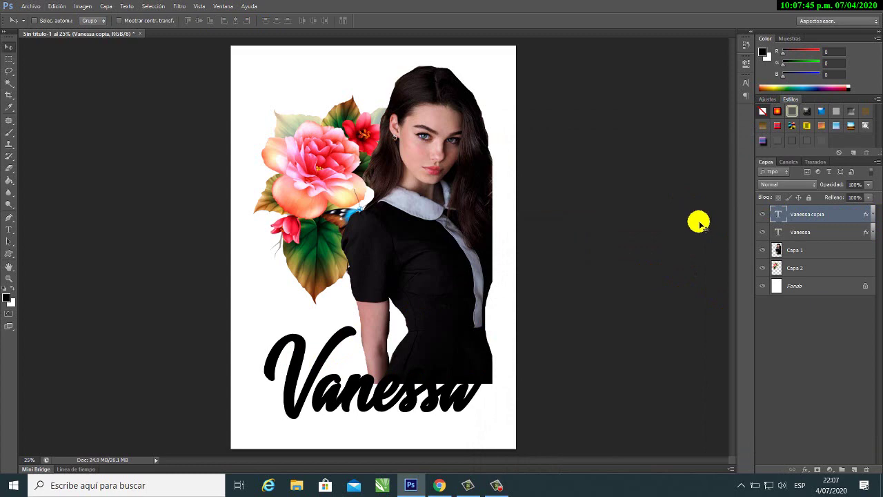
{"action": "right_click", "coordinate": [816, 219]}
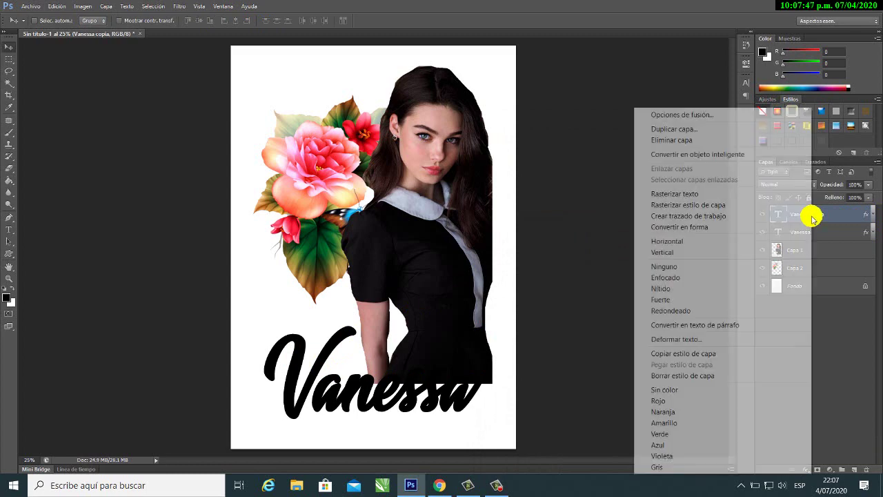
{"action": "left_click", "coordinate": [687, 114]}
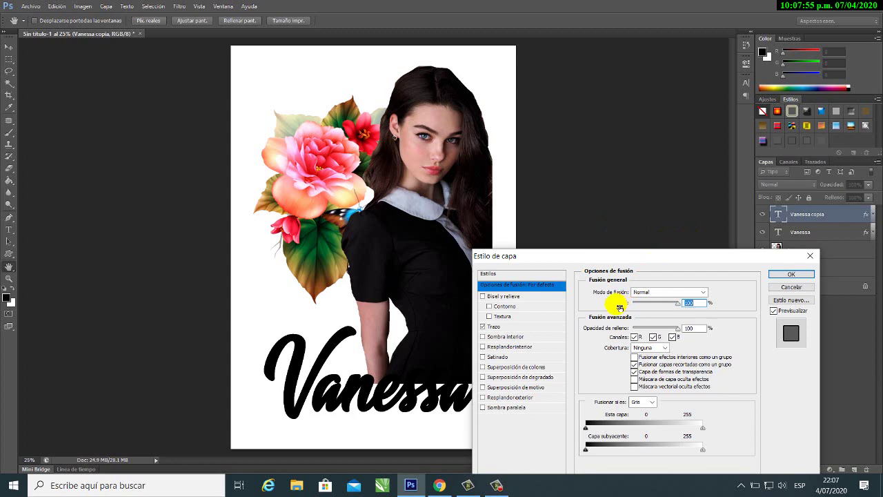
{"action": "left_click", "coordinate": [790, 274]}
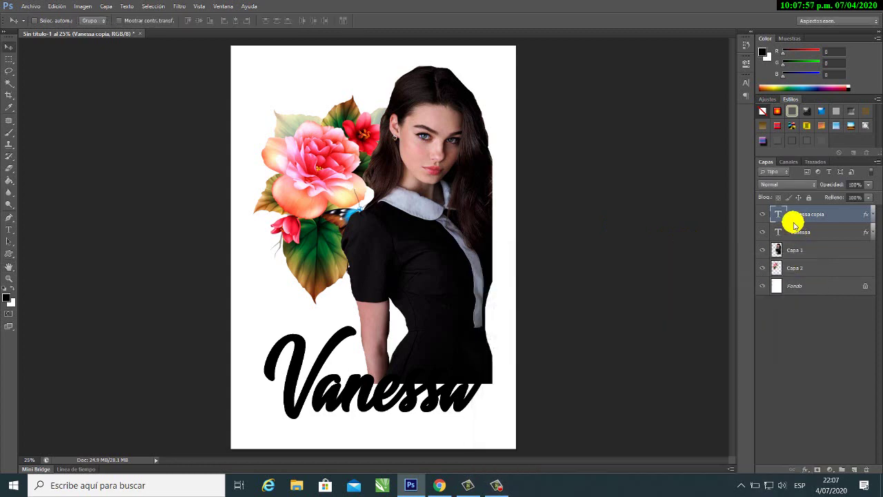
{"action": "left_click", "coordinate": [797, 233]}
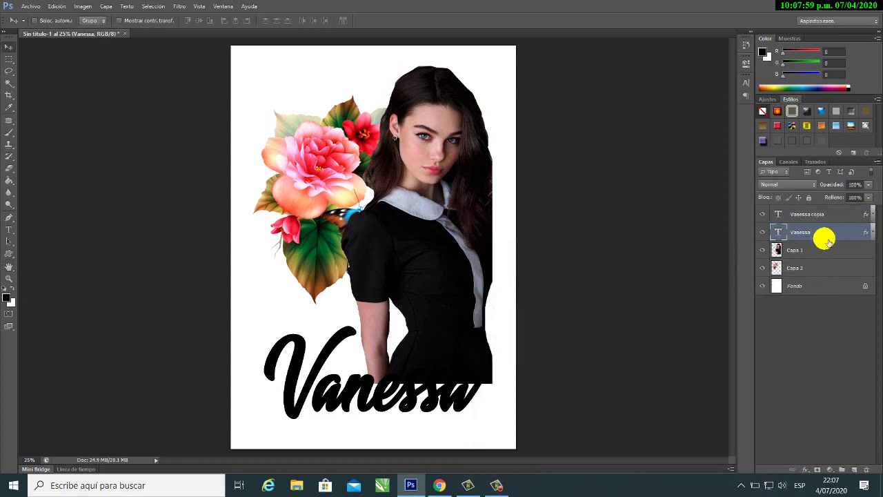
{"action": "double_click", "coordinate": [828, 239]}
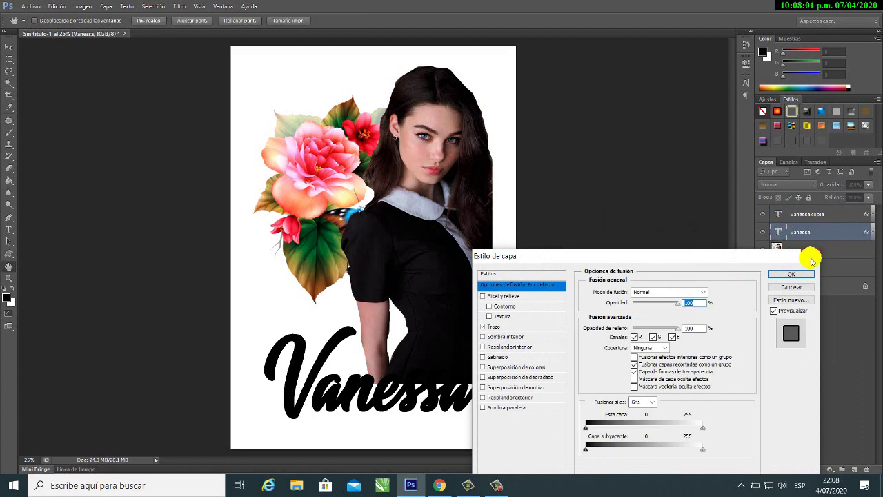
{"action": "key", "text": "Escape"}
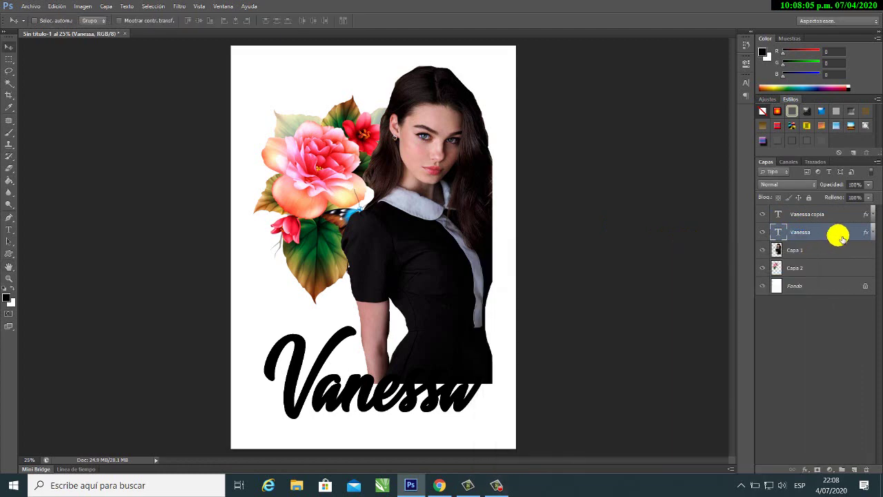
Add a drop shadow (Sombra paralela) to the original name layer with Luz suave blending and 40% opacity
{"action": "double_click", "coordinate": [842, 239]}
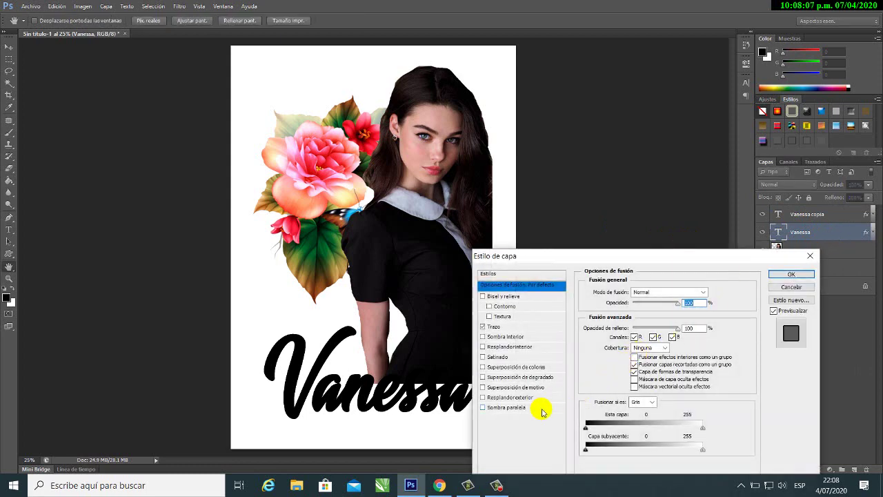
{"action": "left_click", "coordinate": [511, 407]}
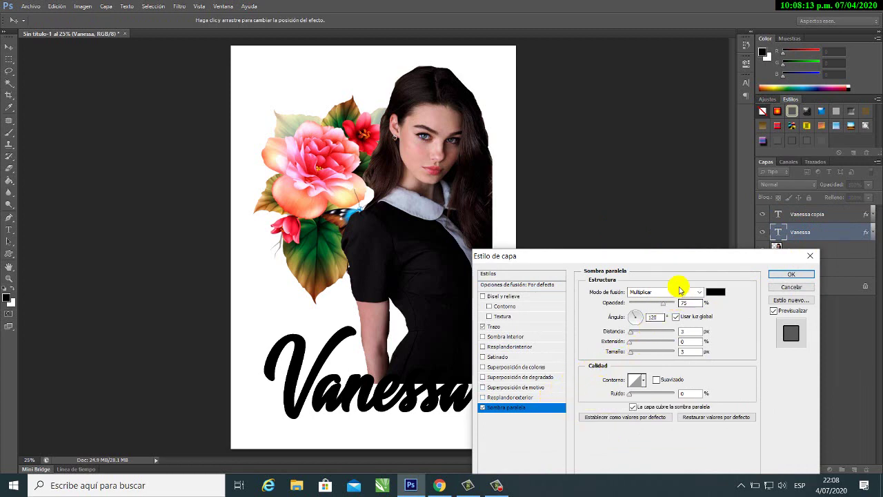
{"action": "left_click_drag", "start_coordinate": [667, 258], "coordinate": [555, 135]}
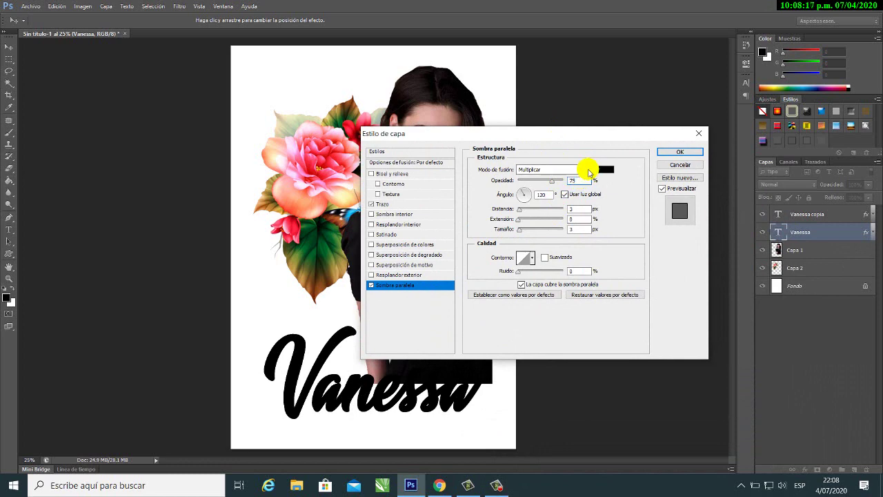
{"action": "left_click", "coordinate": [590, 172]}
{"action": "left_click", "coordinate": [548, 331]}
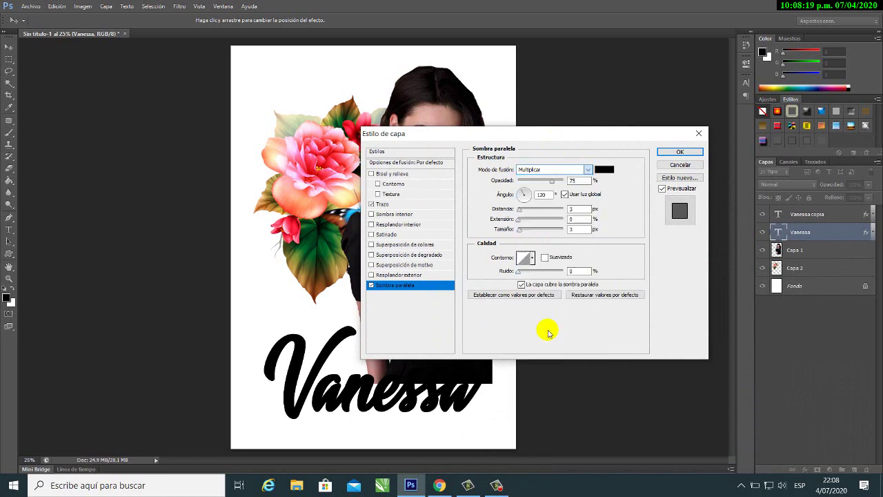
{"action": "double_click", "coordinate": [569, 181]}
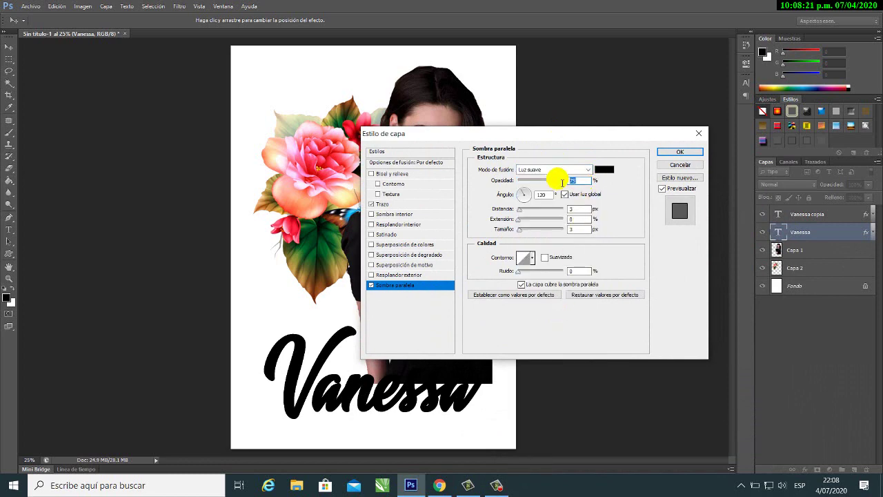
{"action": "type", "text": "40"}
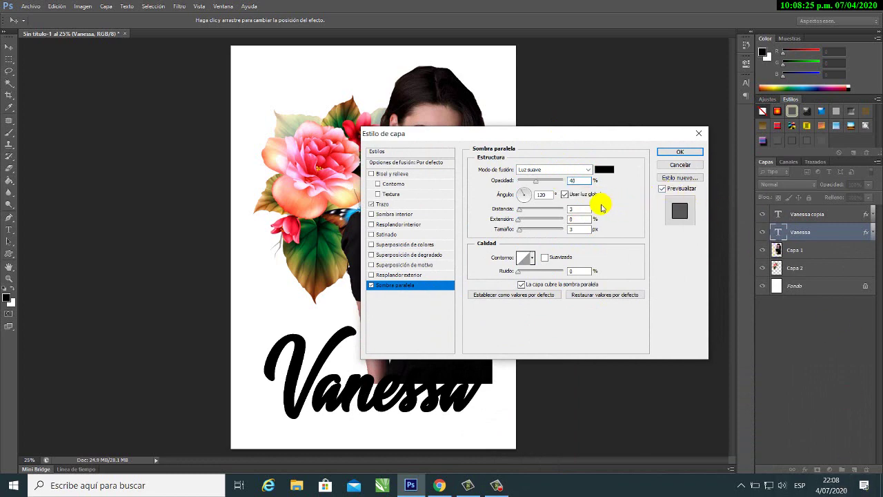
Set the drop shadow's distance and size to 60 px each and apply the layer style
{"action": "double_click", "coordinate": [577, 210]}
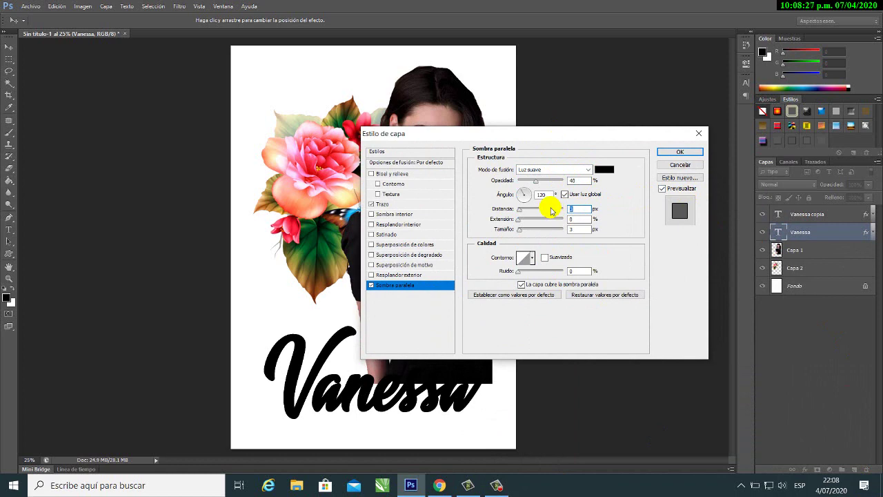
{"action": "type", "text": "60"}
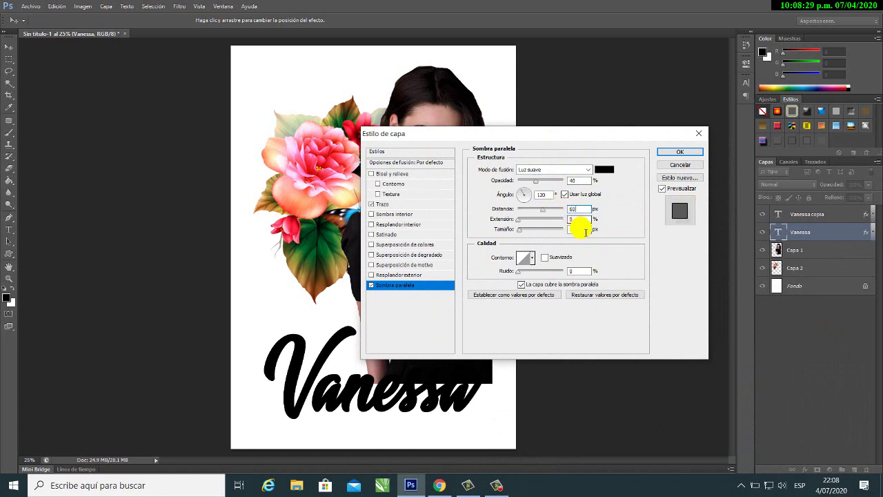
{"action": "key", "text": "Tab"}
{"action": "key", "text": "Tab"}
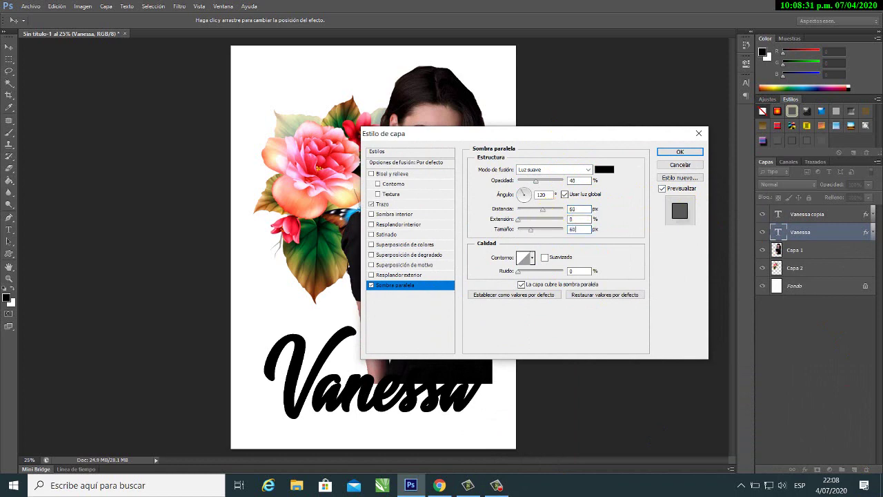
{"action": "type", "text": "60"}
{"action": "left_click", "coordinate": [677, 152]}
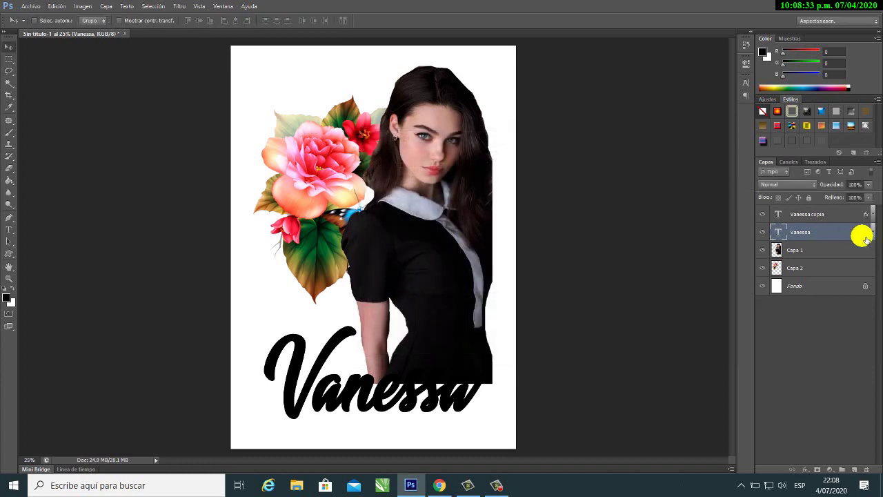
{"action": "left_click", "coordinate": [873, 232]}
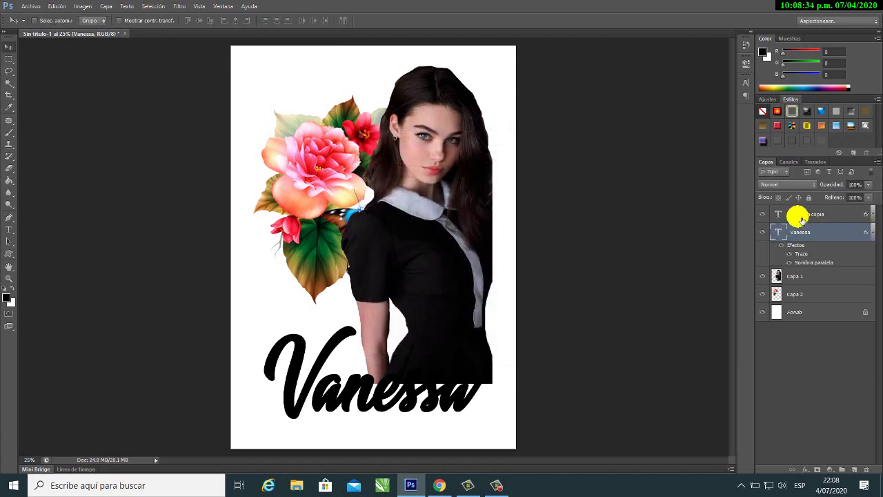
{"action": "left_click", "coordinate": [870, 231]}
Change the duplicated name layer's stroke to 14 px with white (ffffff) as its solid colour
{"action": "left_click", "coordinate": [799, 214]}
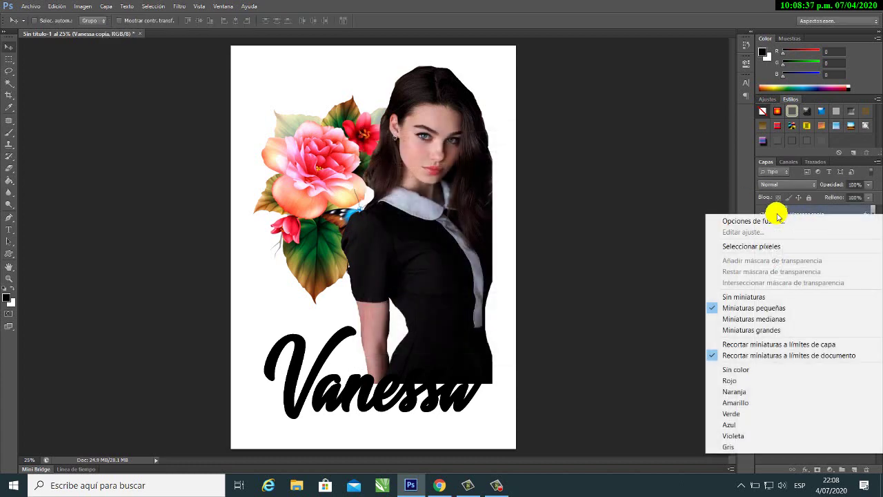
{"action": "right_click", "coordinate": [772, 215]}
{"action": "left_click", "coordinate": [765, 222]}
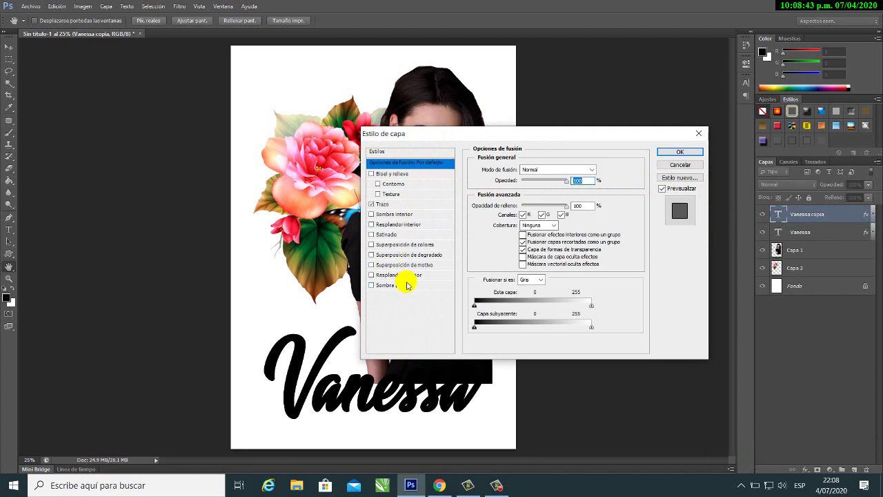
{"action": "left_click", "coordinate": [404, 207]}
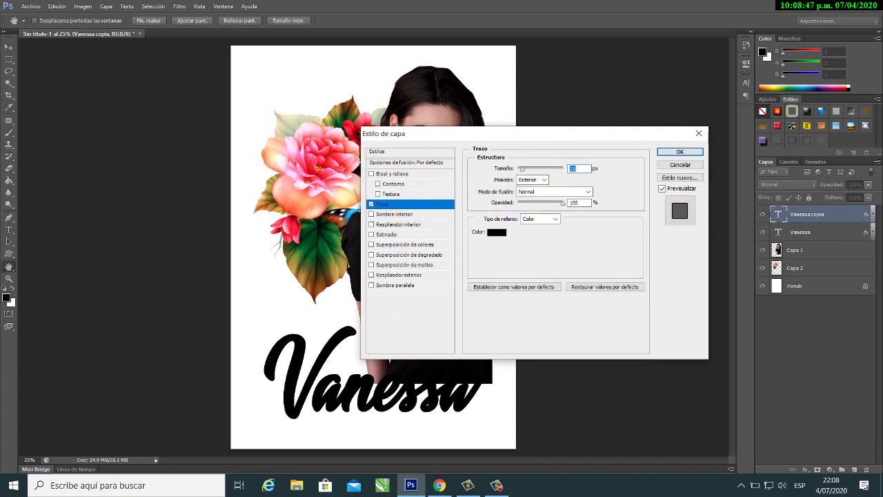
{"action": "type", "text": "14"}
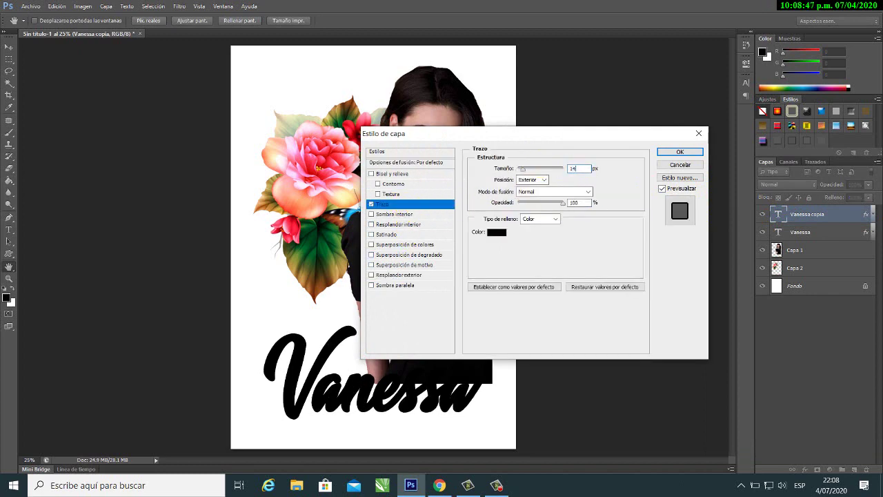
{"action": "left_click", "coordinate": [554, 221]}
{"action": "left_click", "coordinate": [558, 223]}
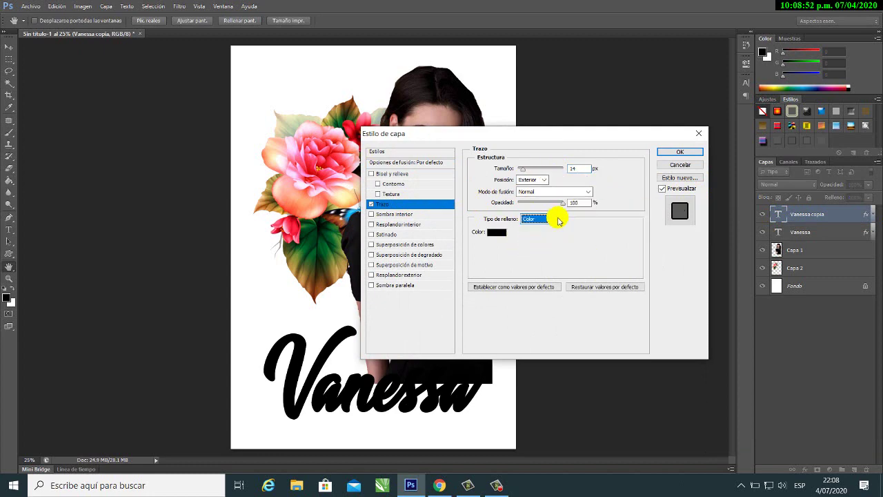
{"action": "left_click", "coordinate": [492, 232]}
{"action": "left_click_drag", "start_coordinate": [526, 177], "coordinate": [497, 116]}
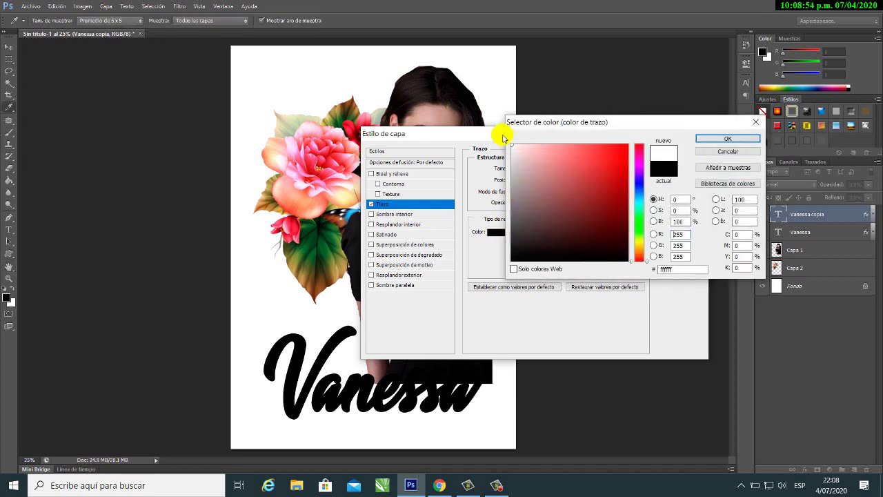
{"action": "left_click", "coordinate": [729, 140]}
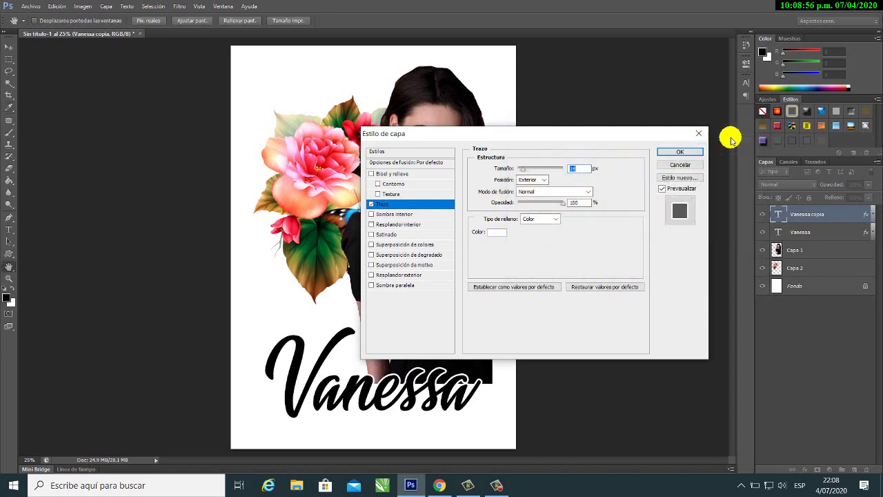
Apply the white stroke and merge the two name text layers into one layer
{"action": "left_click", "coordinate": [680, 151]}
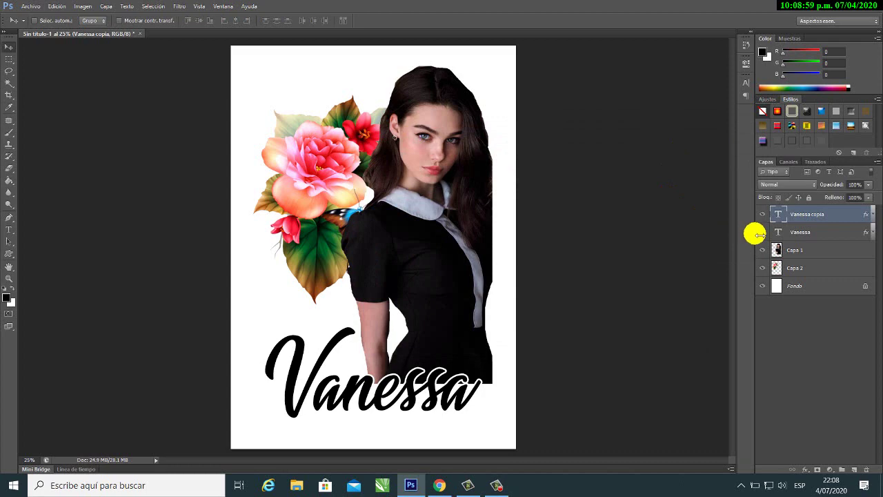
{"action": "left_click", "coordinate": [804, 235], "text": "shift"}
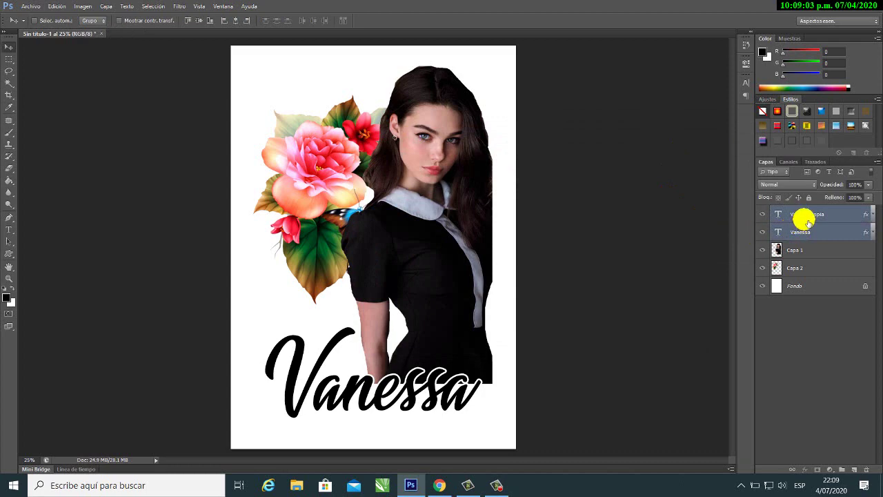
{"action": "key", "text": "ctrl+e"}
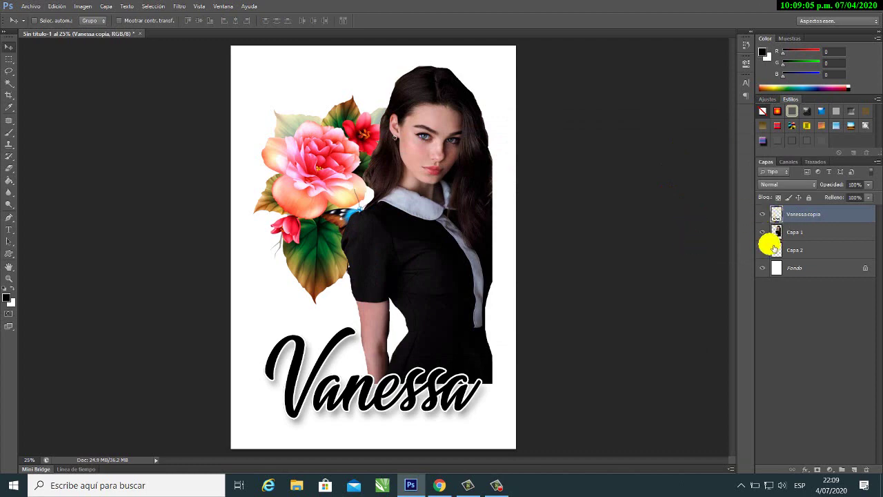
Toggle the visibility of the merged name, woman and flower layers to check what each one contains
{"action": "left_click", "coordinate": [764, 215]}
{"action": "left_click", "coordinate": [764, 215]}
{"action": "left_click", "coordinate": [765, 214]}
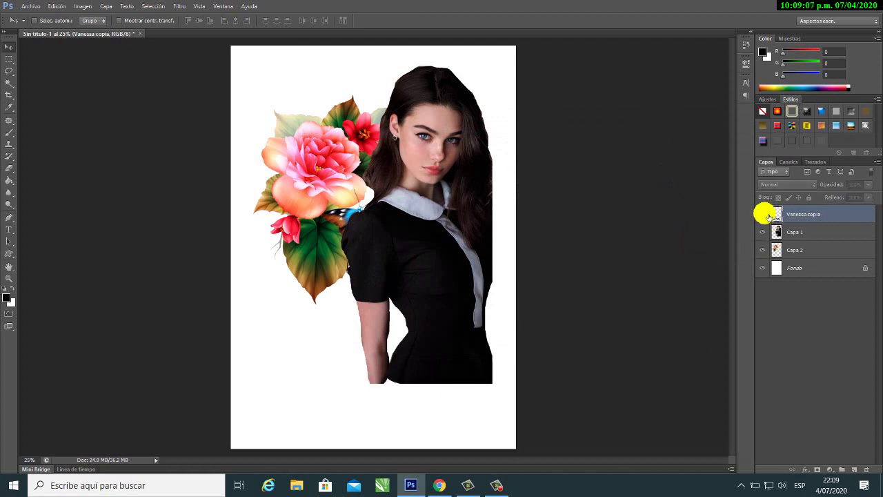
{"action": "left_click", "coordinate": [764, 214]}
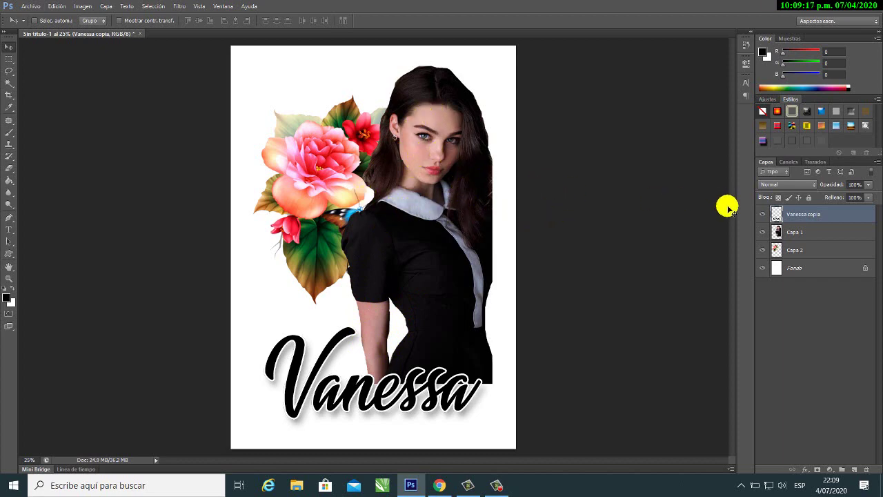
{"action": "left_click", "coordinate": [763, 232]}
{"action": "left_click", "coordinate": [763, 232]}
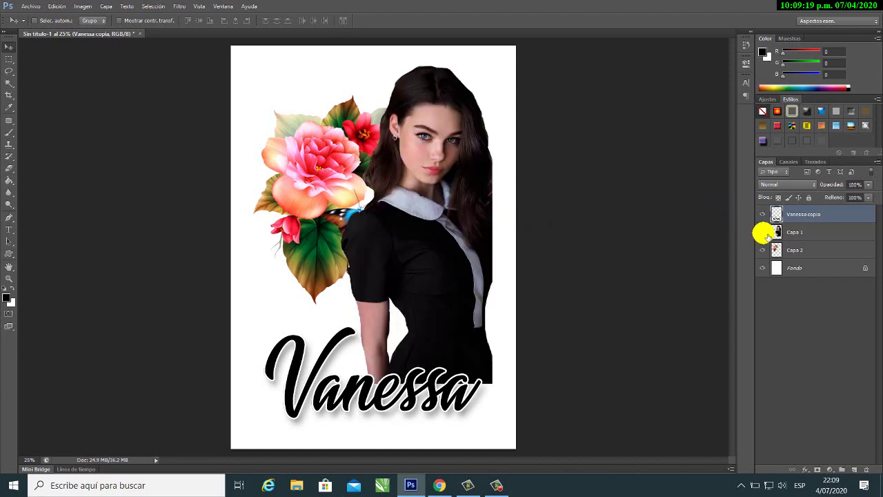
{"action": "left_click", "coordinate": [763, 232]}
{"action": "left_click", "coordinate": [763, 232]}
{"action": "left_click", "coordinate": [763, 249]}
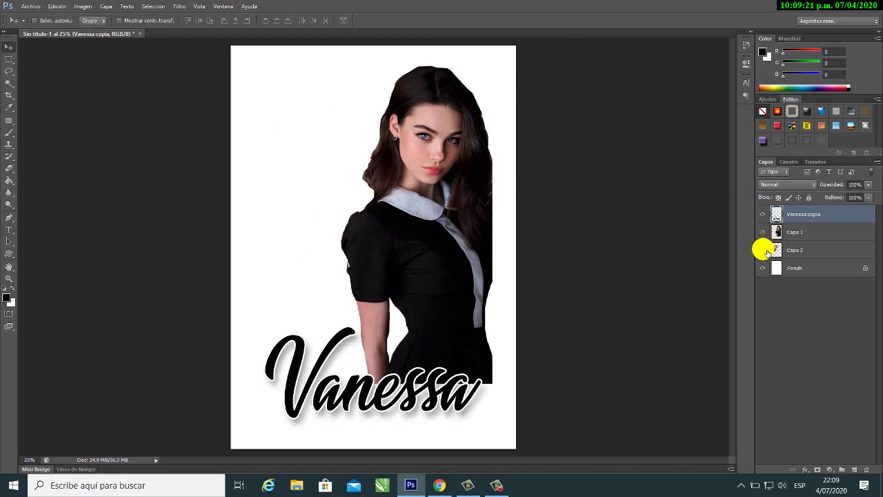
{"action": "left_click", "coordinate": [764, 249]}
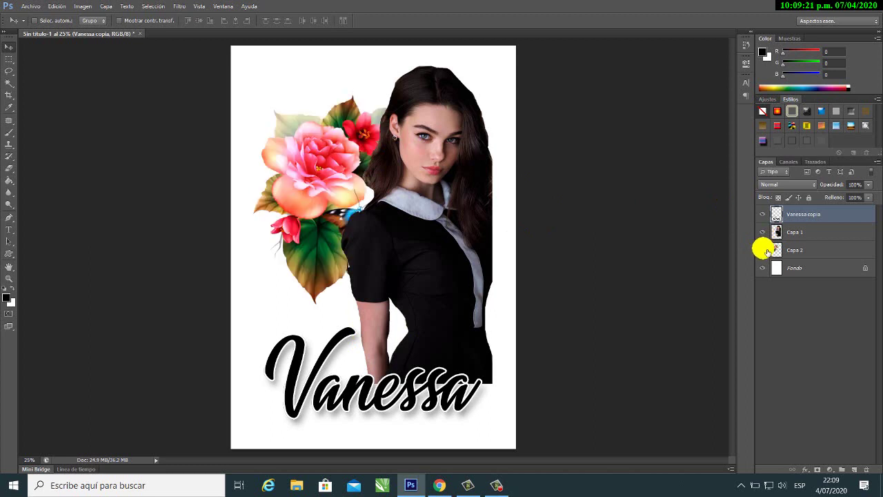
{"action": "left_click", "coordinate": [763, 216]}
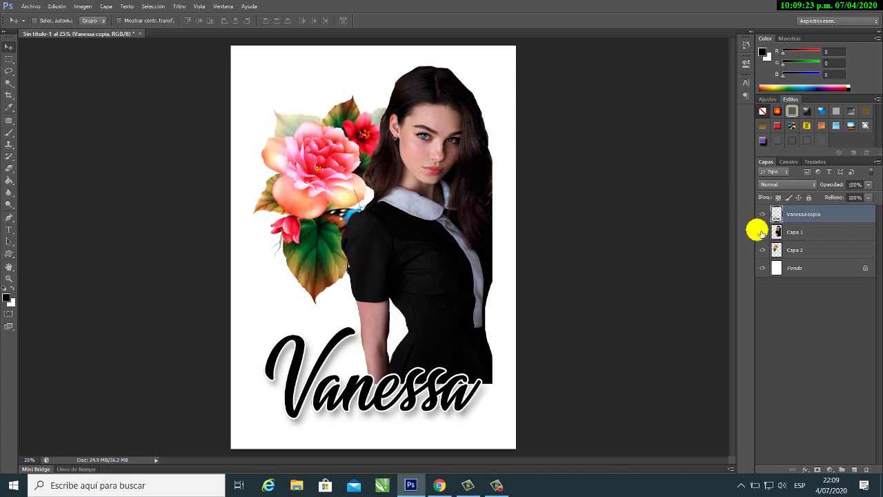
Merge the name, woman (Capa 1) and flower (Capa 2) layers into a single layer above Fondo and check its visibility
{"action": "left_click", "coordinate": [803, 232], "text": "ctrl"}
{"action": "left_click", "coordinate": [811, 251], "text": "ctrl"}
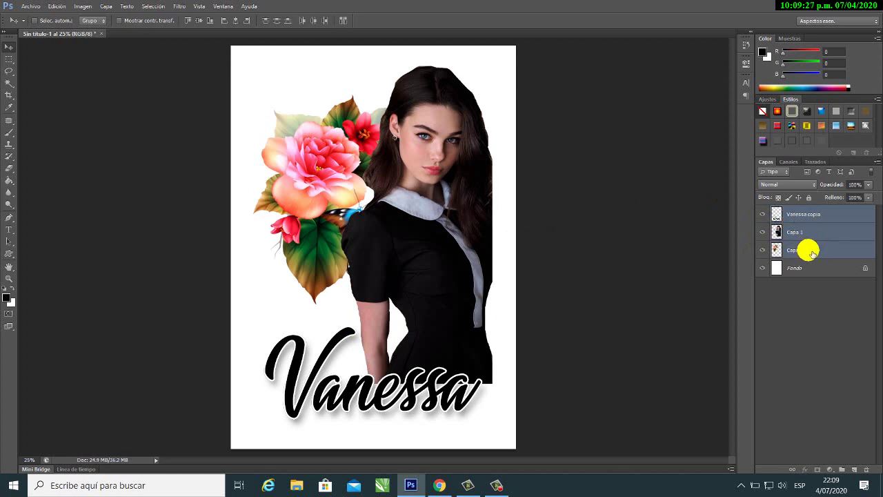
{"action": "key", "text": "ctrl+e"}
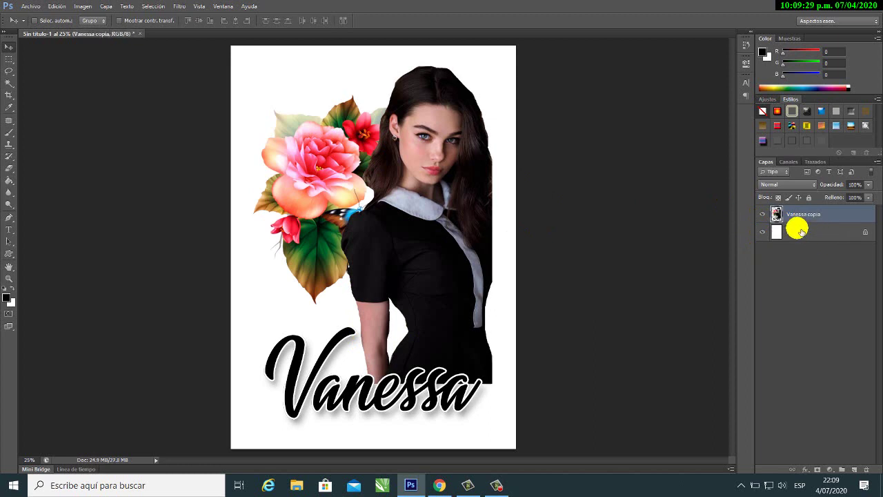
{"action": "left_click", "coordinate": [763, 215]}
{"action": "left_click", "coordinate": [763, 214]}
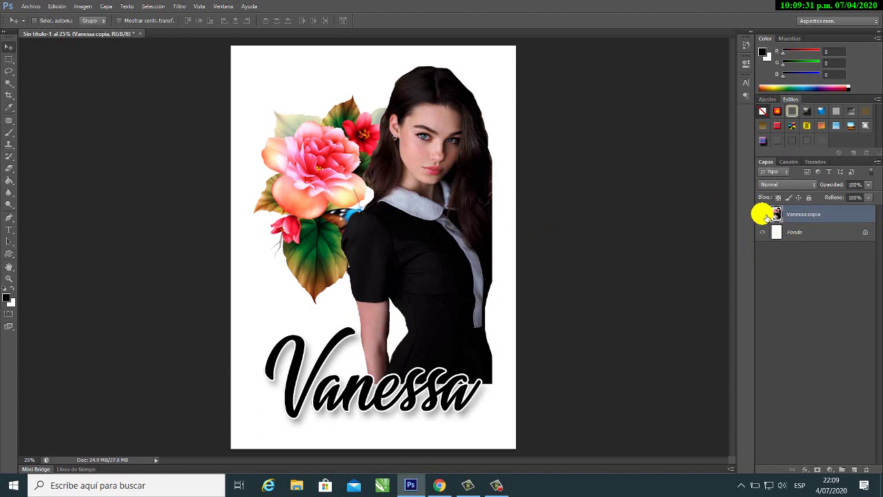
Duplicate the merged design layer and give the copy a solid black (000000) colour overlay, then collapse its effects list
{"action": "key", "text": "ctrl+j"}
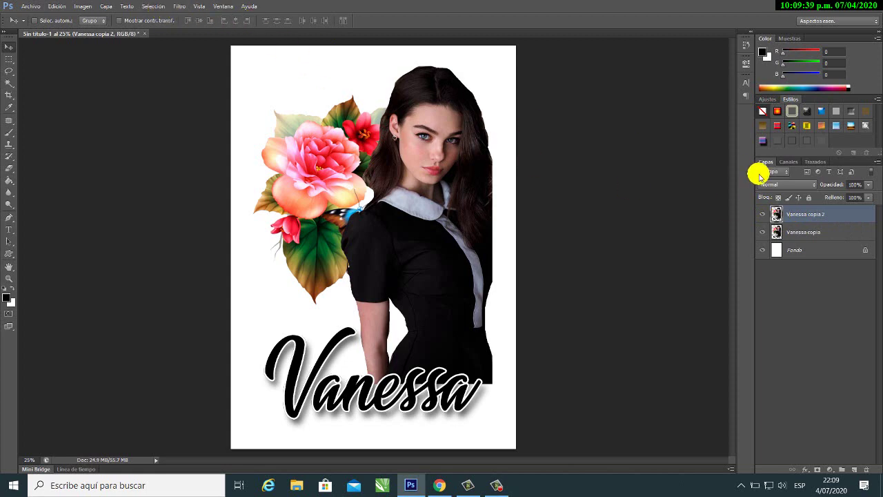
{"action": "right_click", "coordinate": [788, 214]}
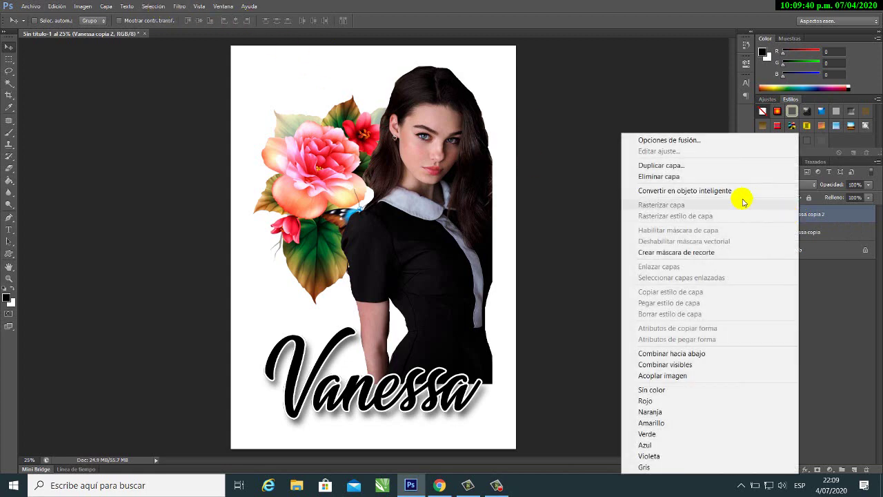
{"action": "left_click", "coordinate": [670, 140]}
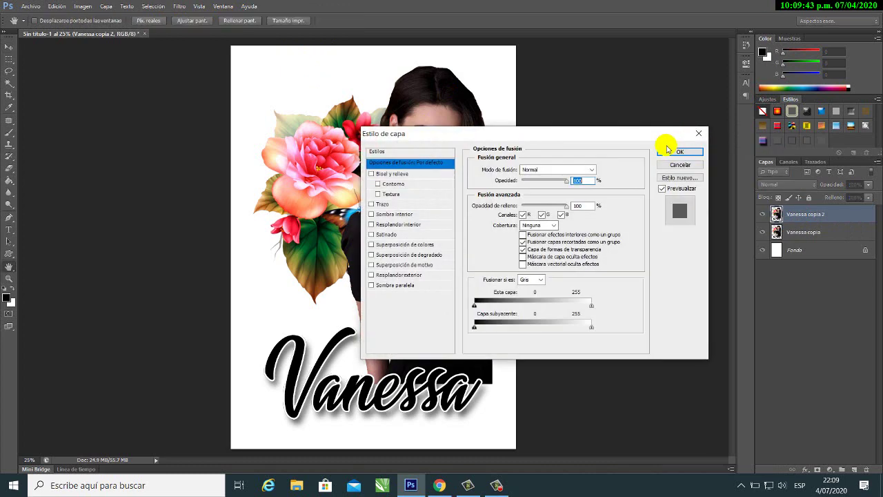
{"action": "left_click", "coordinate": [439, 245]}
{"action": "left_click", "coordinate": [604, 171]}
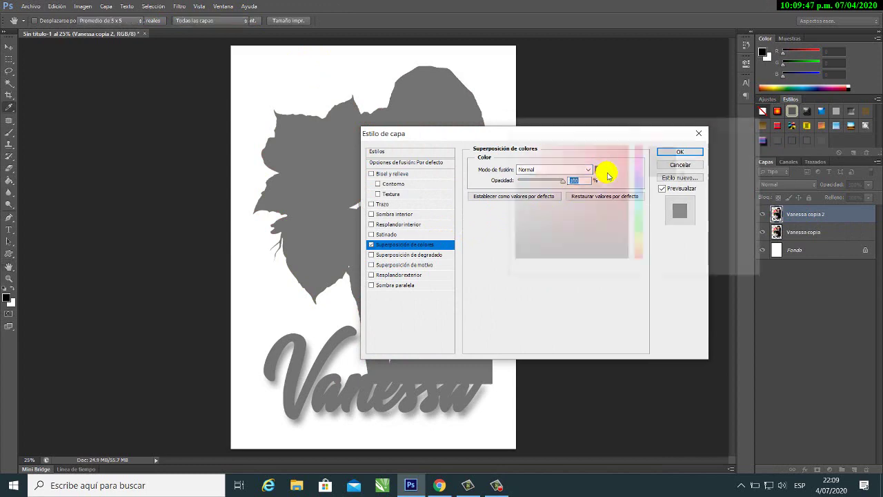
{"action": "left_click_drag", "start_coordinate": [554, 227], "coordinate": [503, 272]}
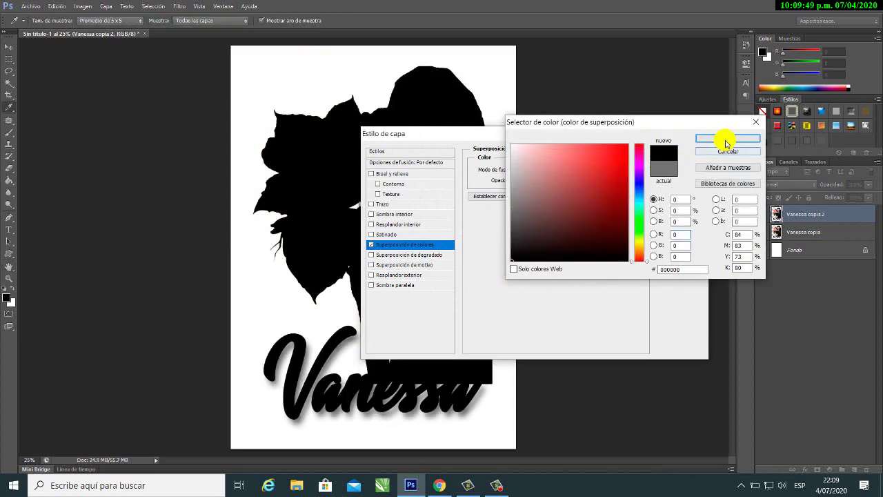
{"action": "left_click", "coordinate": [726, 142]}
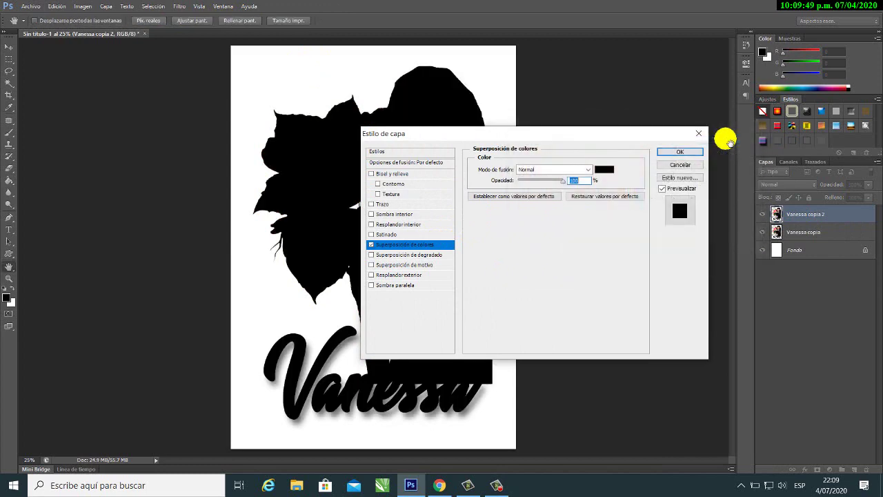
{"action": "left_click", "coordinate": [685, 153]}
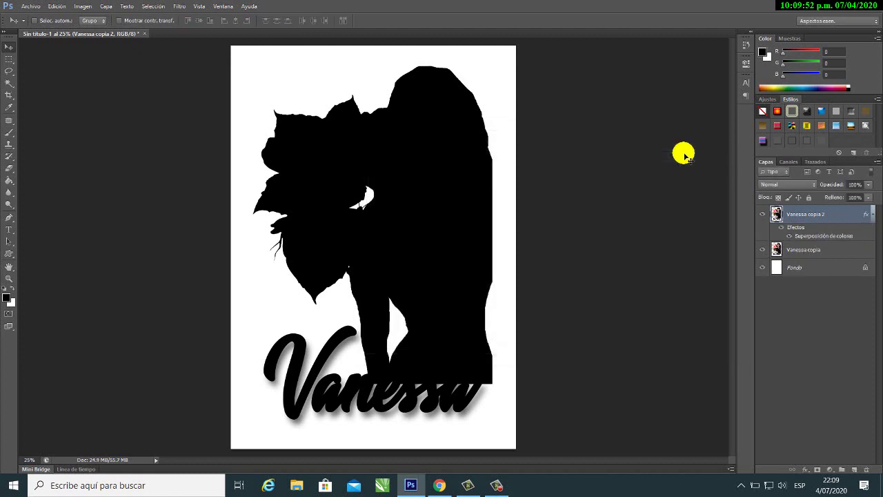
{"action": "left_click", "coordinate": [870, 214]}
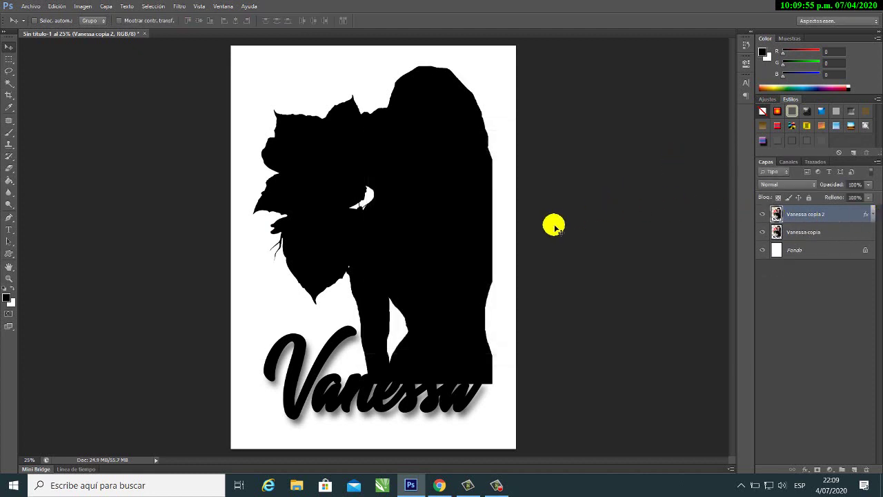
Save the black silhouette as a JPEG named 77.jpg on the desktop (Escritorio), accepting the existing JPEG options
{"action": "left_click", "coordinate": [31, 6]}
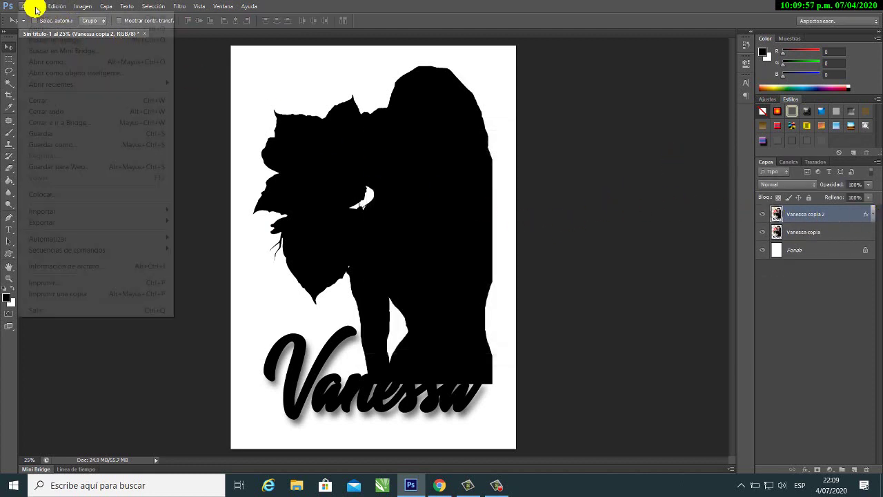
{"action": "left_click", "coordinate": [66, 144]}
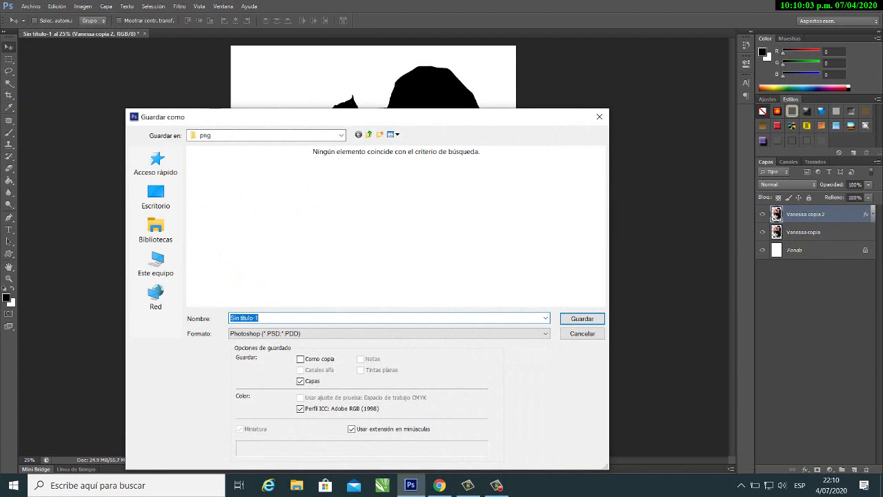
{"action": "type", "text": "77"}
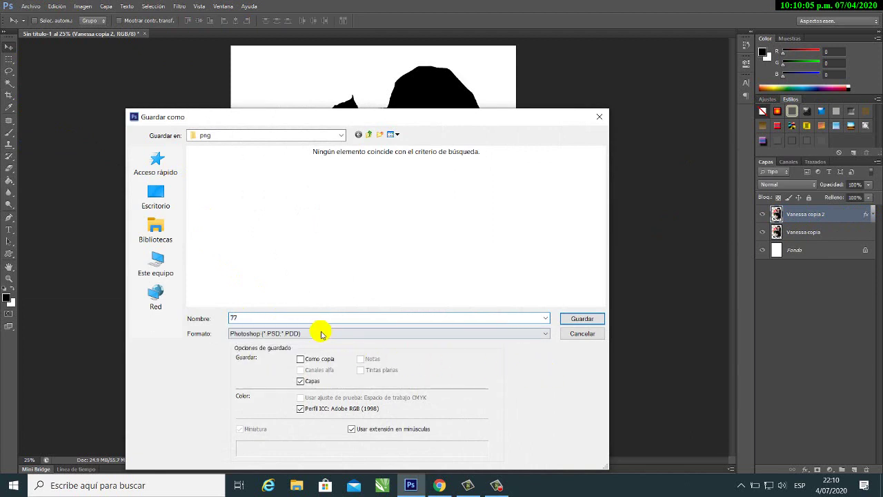
{"action": "left_click", "coordinate": [321, 334]}
{"action": "left_click", "coordinate": [304, 417]}
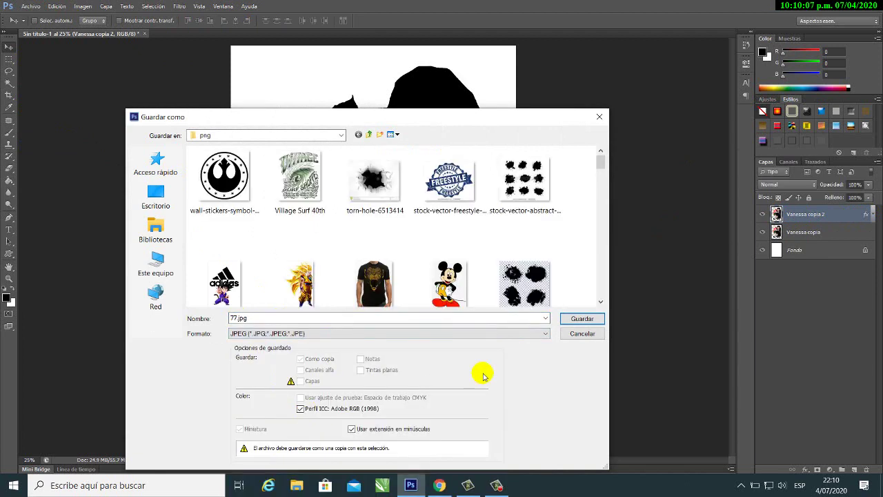
{"action": "left_click", "coordinate": [163, 197]}
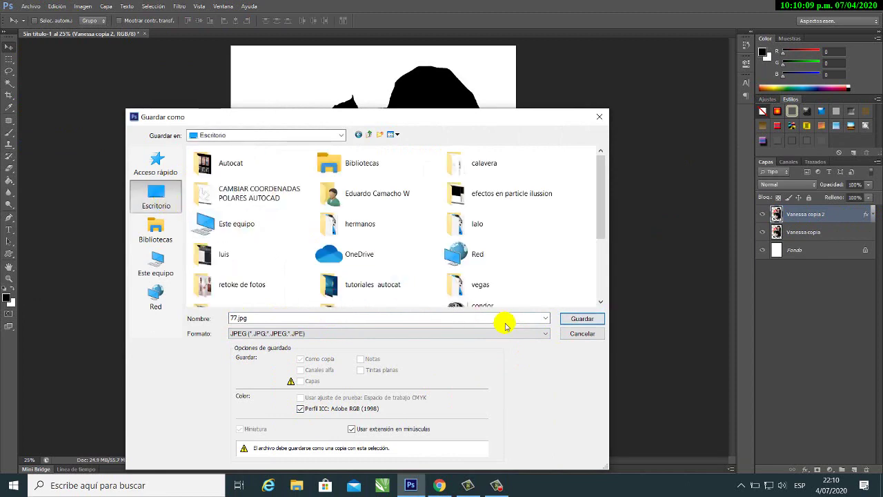
{"action": "left_click", "coordinate": [583, 320]}
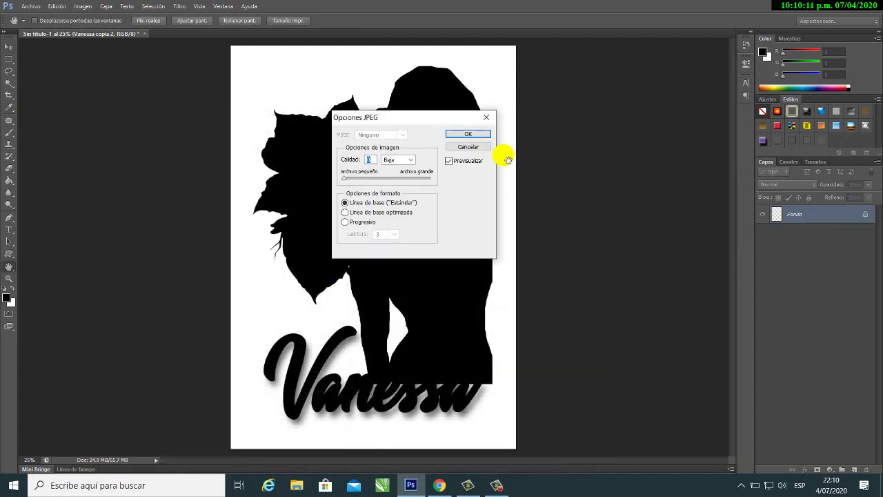
{"action": "left_click", "coordinate": [467, 136]}
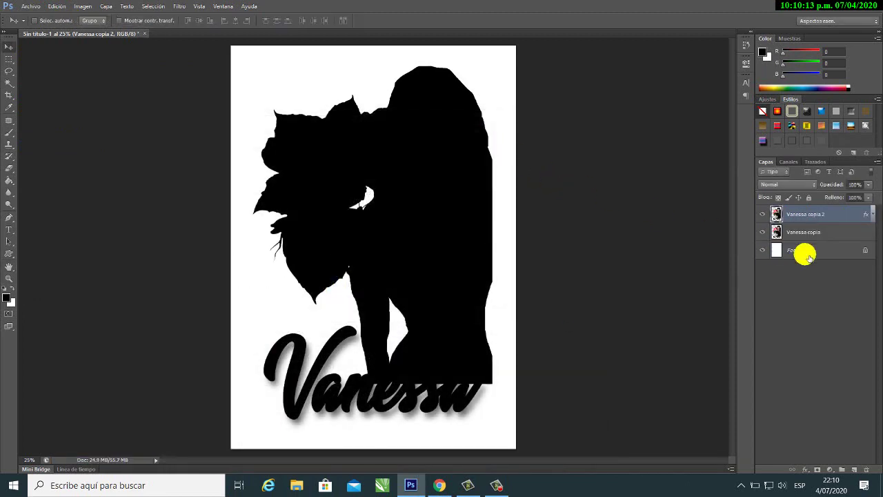
Delete the black silhouette layer and toggle the merged full-colour layer to check it, leaving it visible
{"action": "left_click_drag", "start_coordinate": [837, 220], "coordinate": [866, 468]}
{"action": "left_click", "coordinate": [764, 215]}
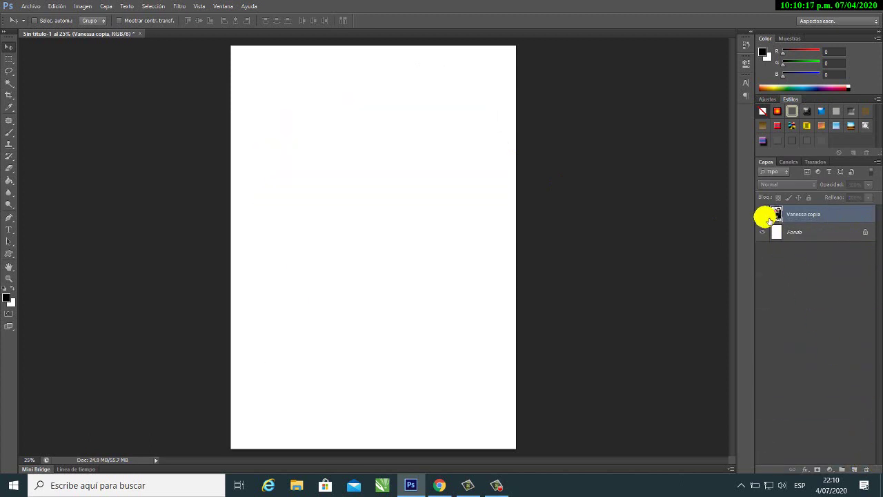
{"action": "left_click", "coordinate": [763, 215]}
{"action": "left_click", "coordinate": [763, 215]}
{"action": "left_click", "coordinate": [764, 215]}
{"action": "left_click", "coordinate": [764, 215]}
{"action": "left_click", "coordinate": [764, 215]}
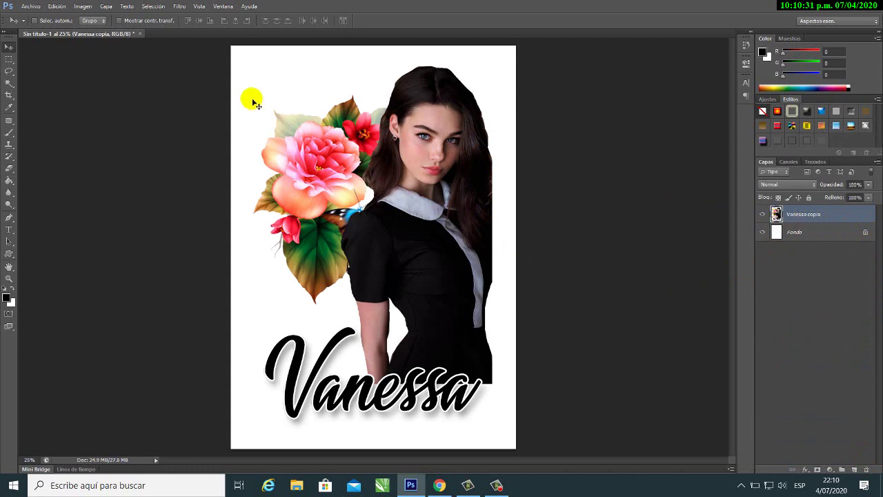
Convert the document to Color CMYK without flattening its layers, and check the merged design layer by toggling its visibility
{"action": "left_click", "coordinate": [82, 7]}
{"action": "mouse_move", "coordinate": [93, 18]}
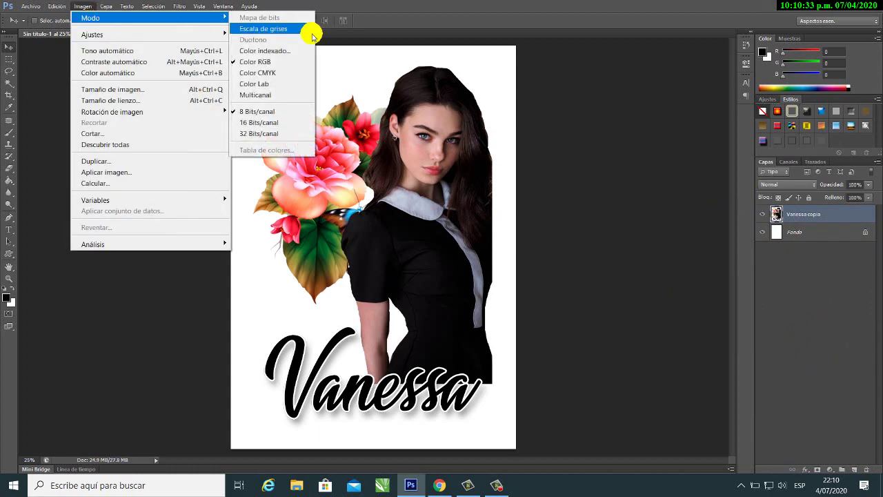
{"action": "left_click", "coordinate": [262, 73]}
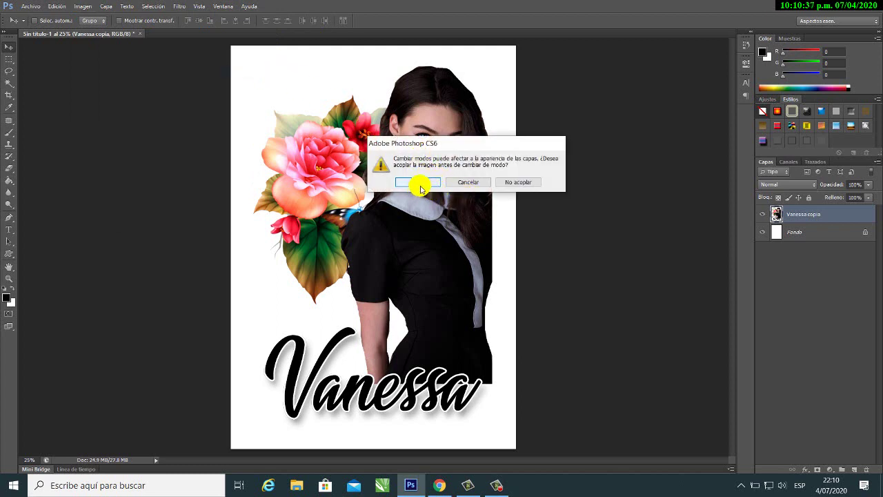
{"action": "left_click", "coordinate": [517, 182]}
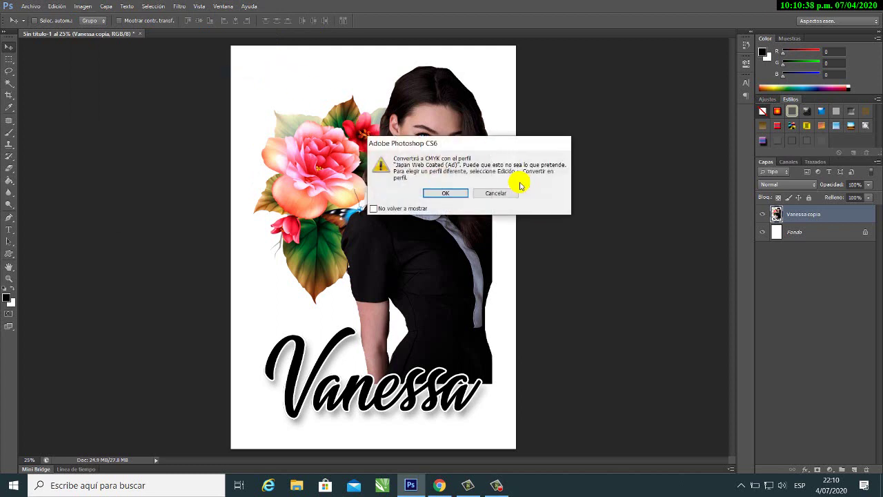
{"action": "left_click", "coordinate": [445, 193]}
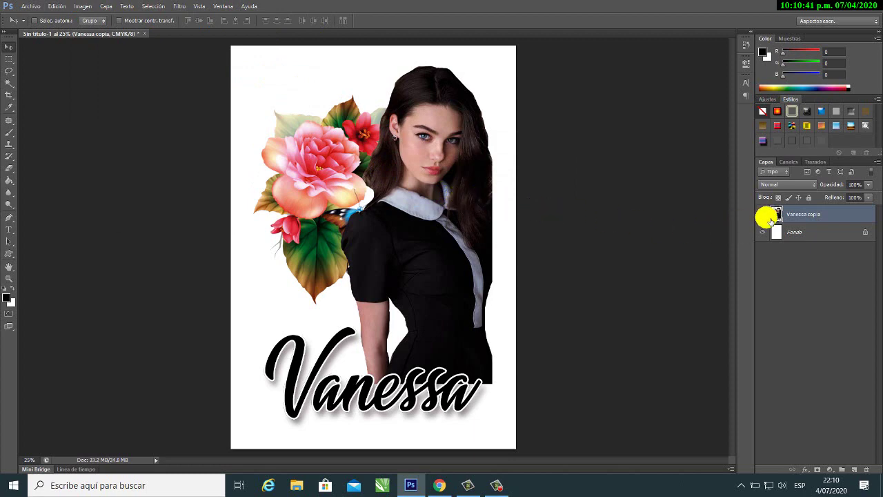
{"action": "left_click", "coordinate": [765, 216]}
{"action": "left_click", "coordinate": [766, 216]}
{"action": "left_click", "coordinate": [763, 214]}
{"action": "left_click", "coordinate": [762, 214]}
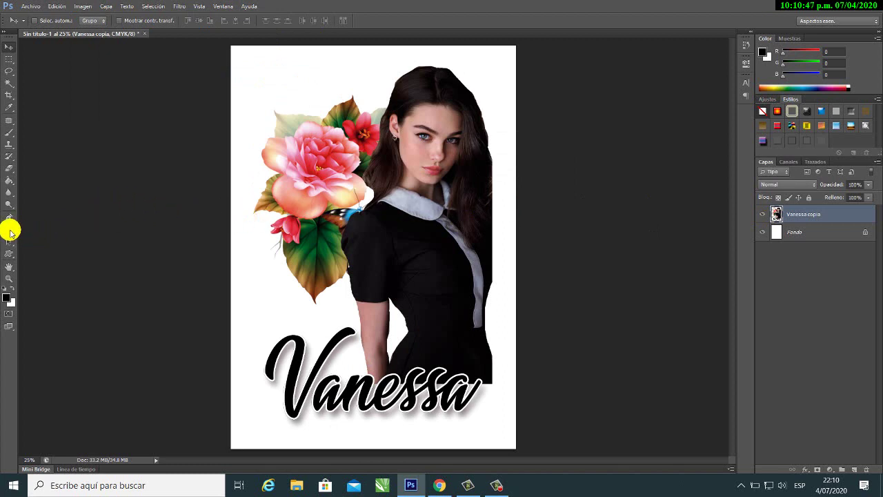
Add the text "CMYK" above the flowers and set its font to Bodoni Bk BT
{"action": "left_click", "coordinate": [9, 229]}
{"action": "left_click", "coordinate": [301, 86]}
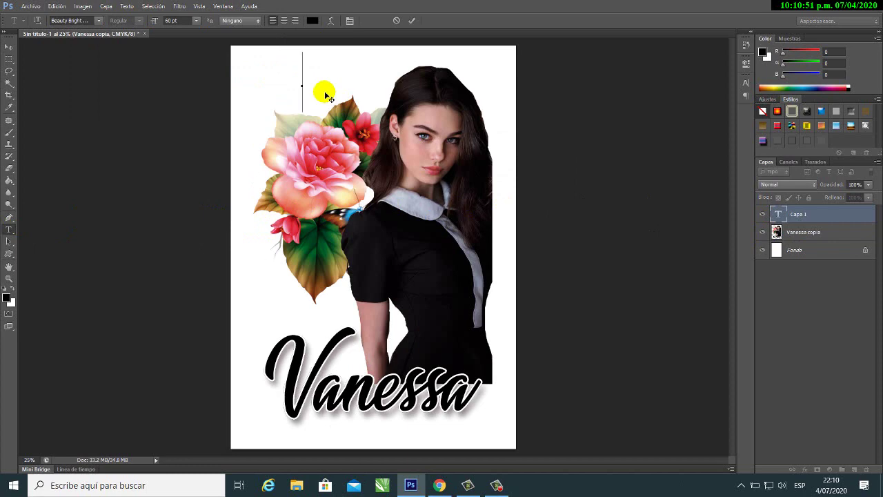
{"action": "type", "text": "CMYK"}
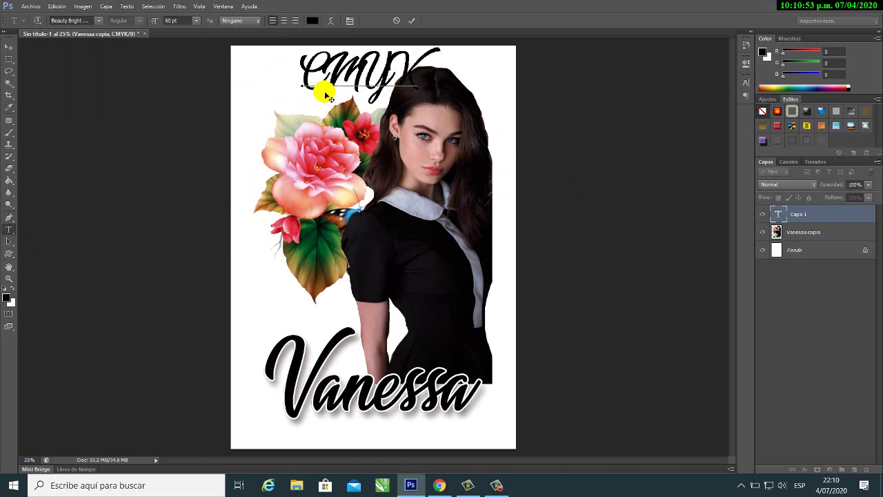
{"action": "double_click", "coordinate": [388, 76]}
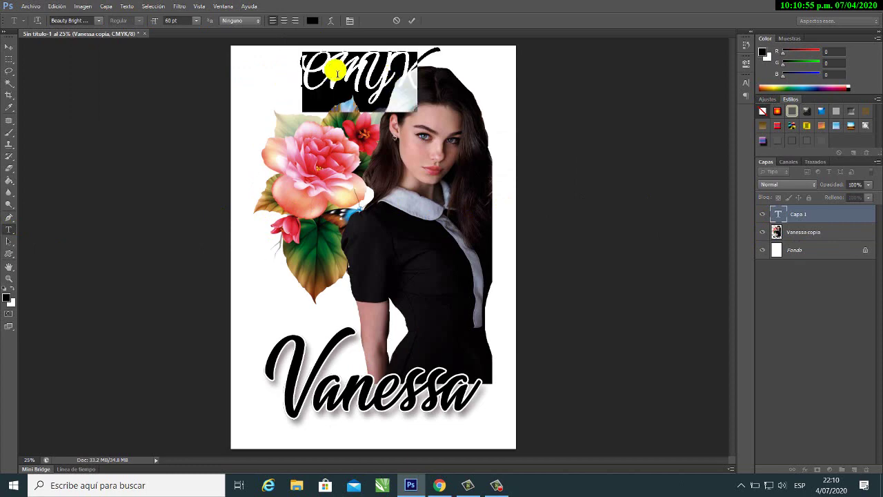
{"action": "left_click", "coordinate": [98, 20]}
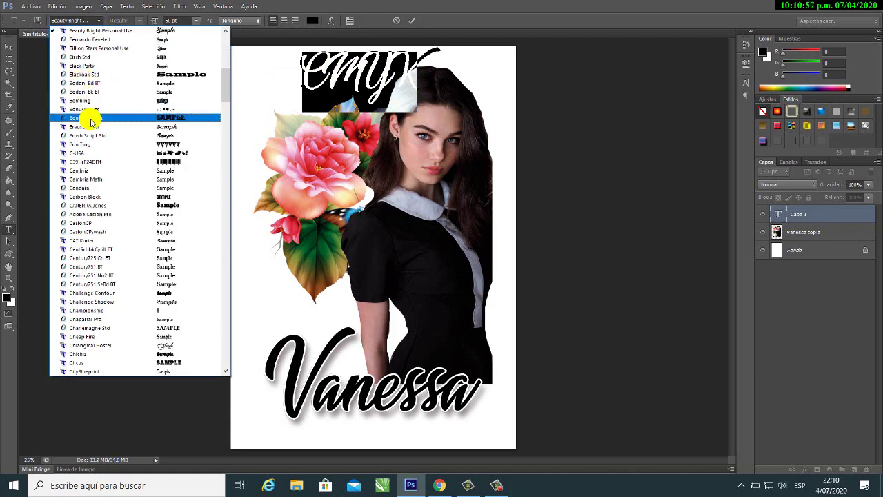
{"action": "left_click", "coordinate": [138, 91]}
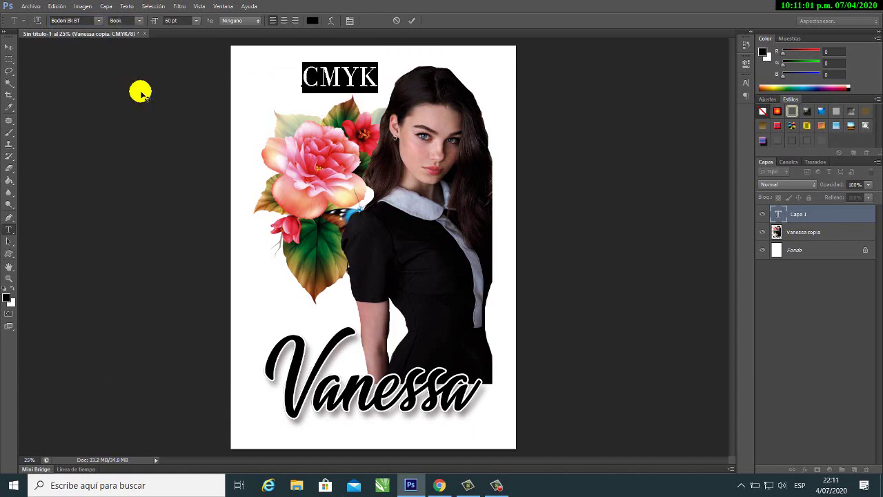
{"action": "left_click", "coordinate": [6, 48]}
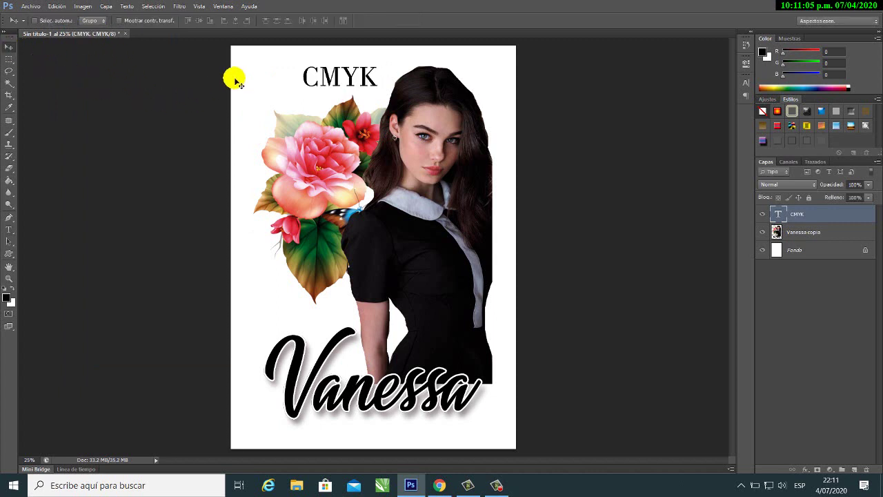
Scale the CMYK text down to about 47% around its centre
{"action": "key", "text": "ctrl+t"}
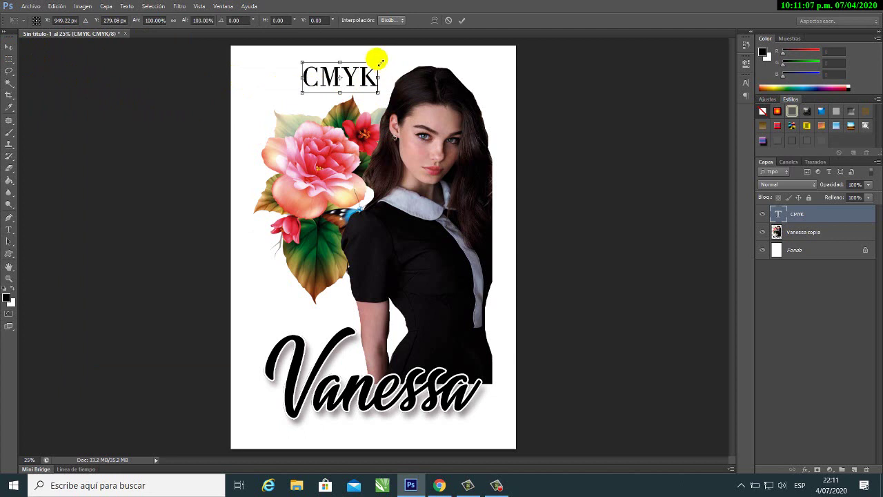
{"action": "left_click_drag", "start_coordinate": [380, 63], "coordinate": [359, 73]}
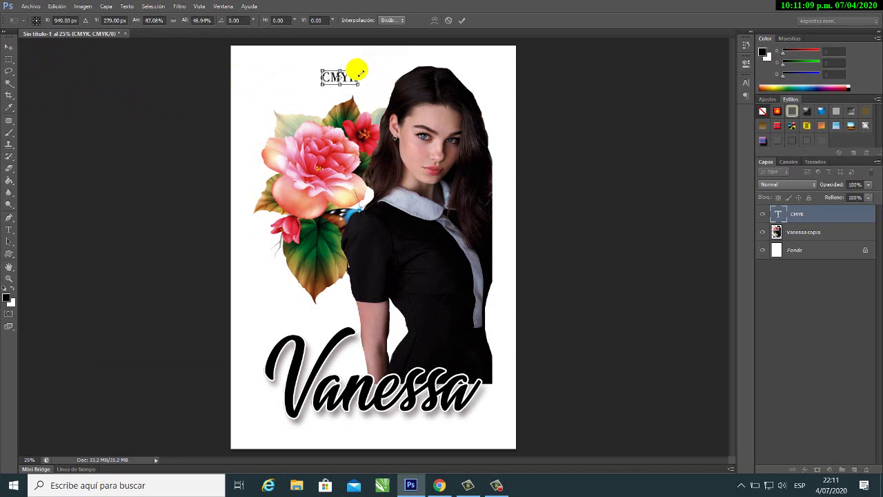
{"action": "key", "text": "Return"}
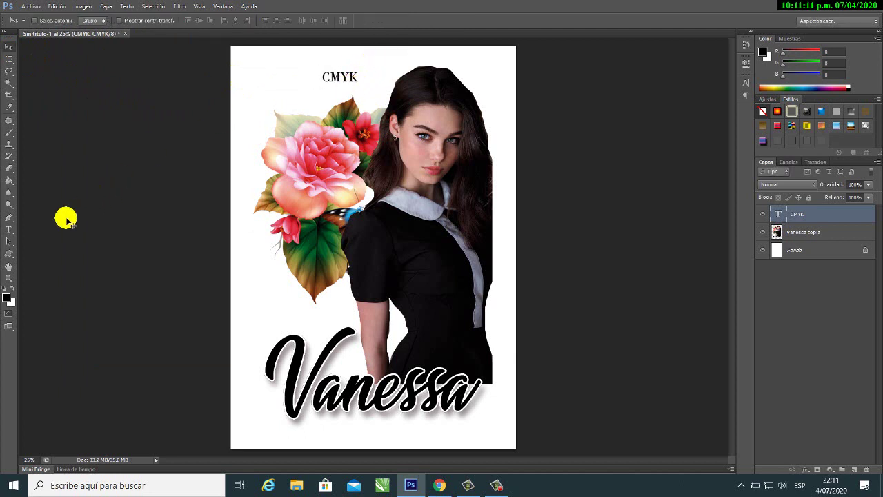
Recolour the whole CMYK text white (ffffff)
{"action": "left_click", "coordinate": [9, 229]}
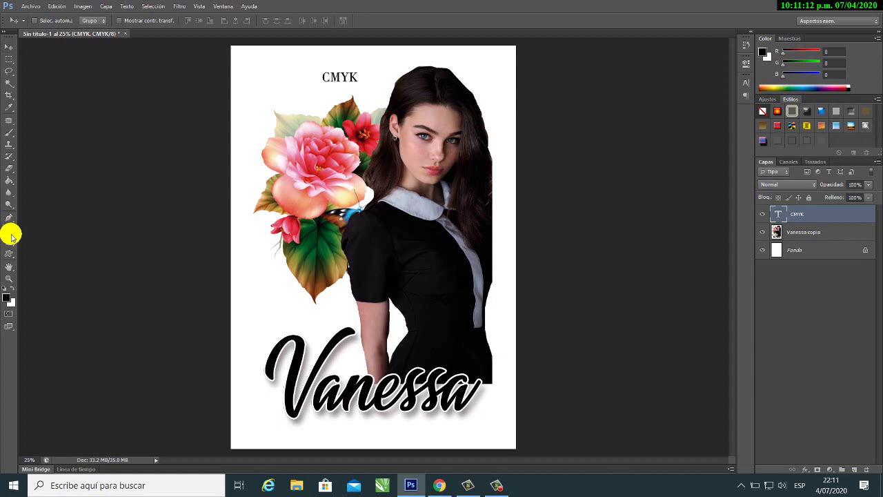
{"action": "double_click", "coordinate": [336, 81]}
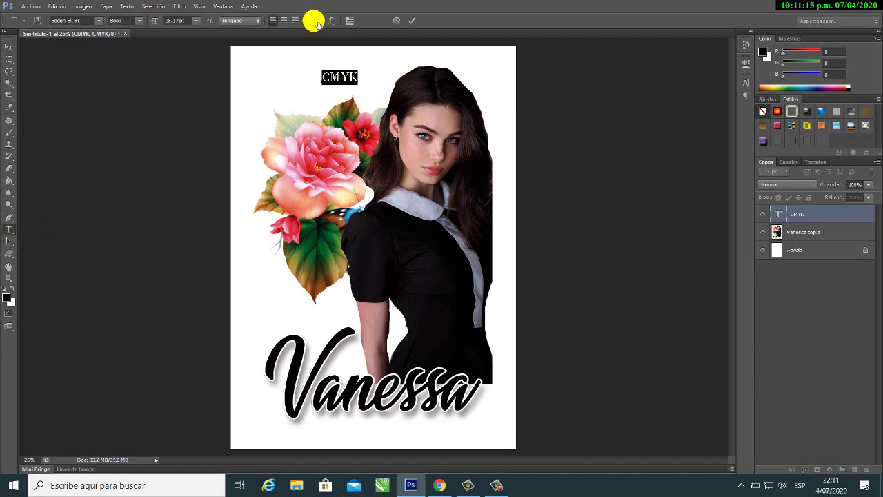
{"action": "left_click", "coordinate": [314, 20]}
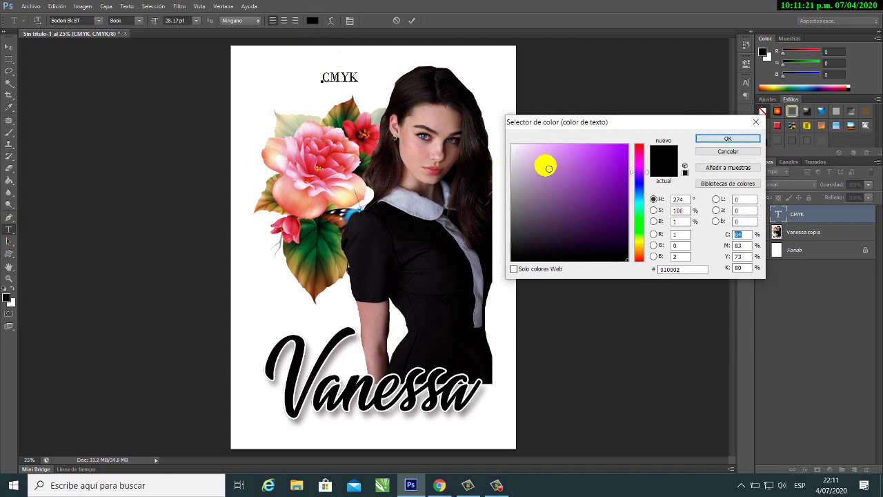
{"action": "left_click_drag", "start_coordinate": [542, 163], "coordinate": [504, 138]}
{"action": "left_click", "coordinate": [727, 139]}
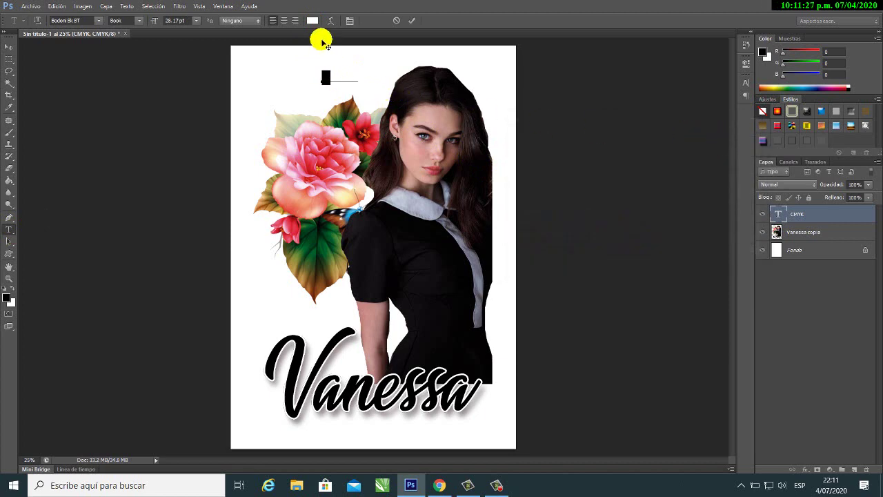
Colour the letter C with 100% cyan and the letter M with 100% magenta, keeping all other ink values at 0
{"action": "left_click", "coordinate": [313, 21]}
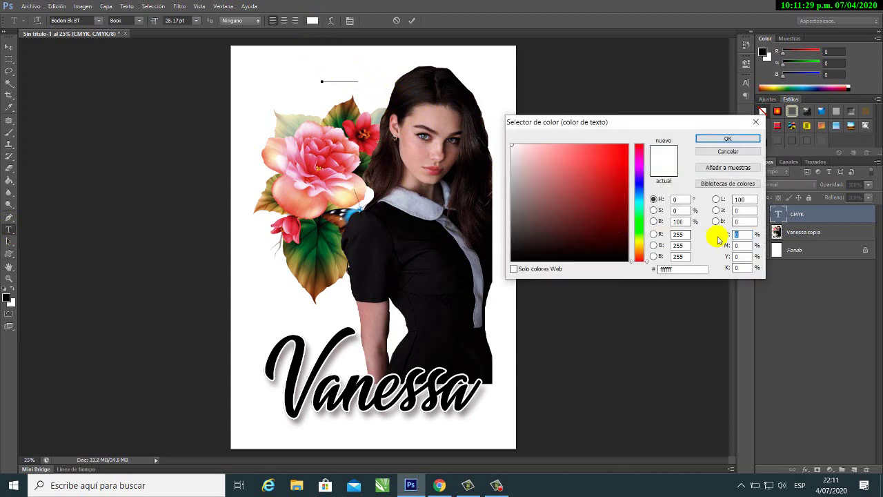
{"action": "left_click", "coordinate": [738, 235]}
{"action": "type", "text": "100"}
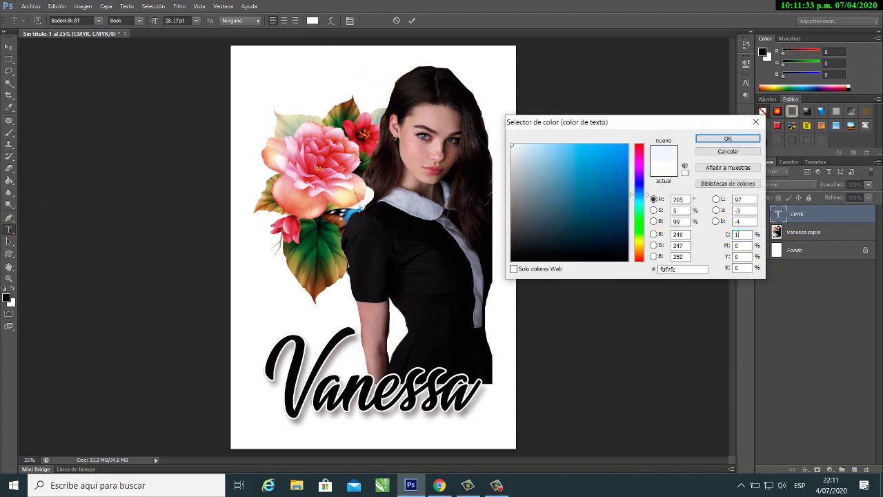
{"action": "left_click", "coordinate": [734, 140]}
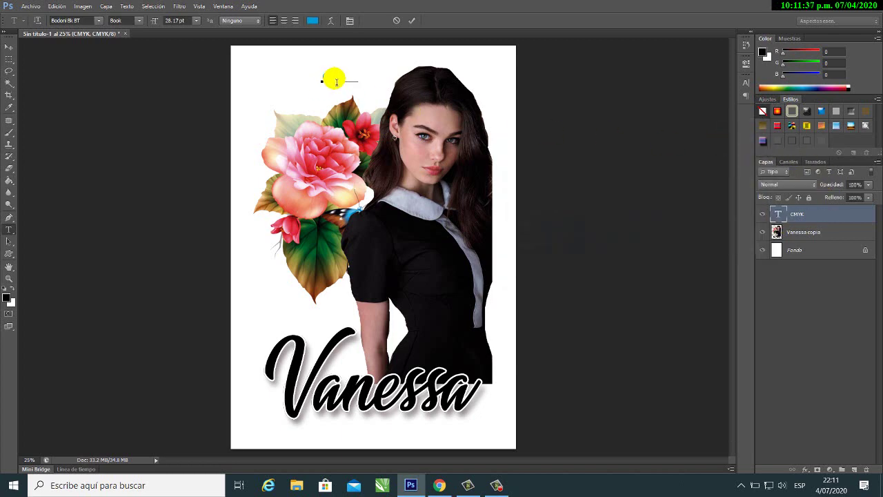
{"action": "left_click", "coordinate": [313, 20]}
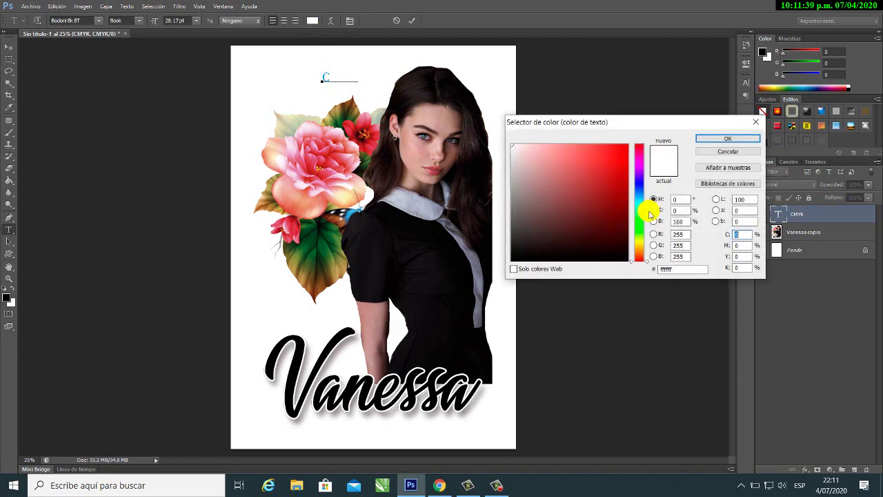
{"action": "type", "text": "100"}
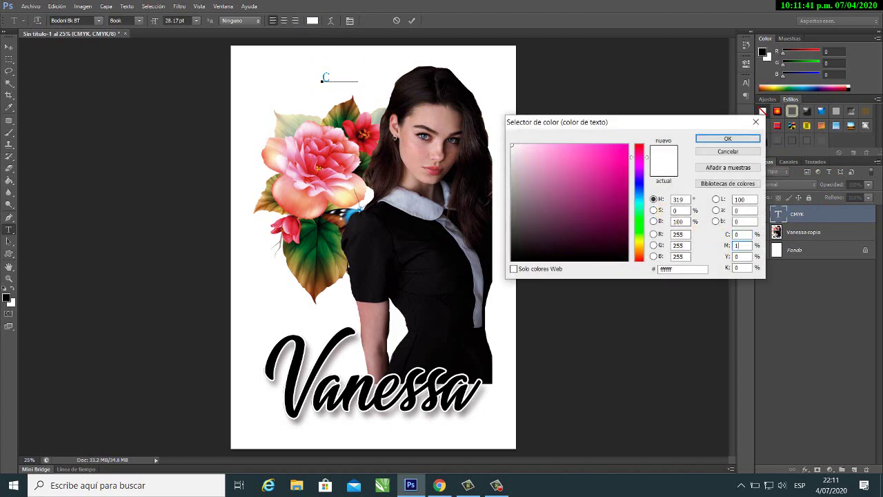
{"action": "left_click", "coordinate": [728, 139]}
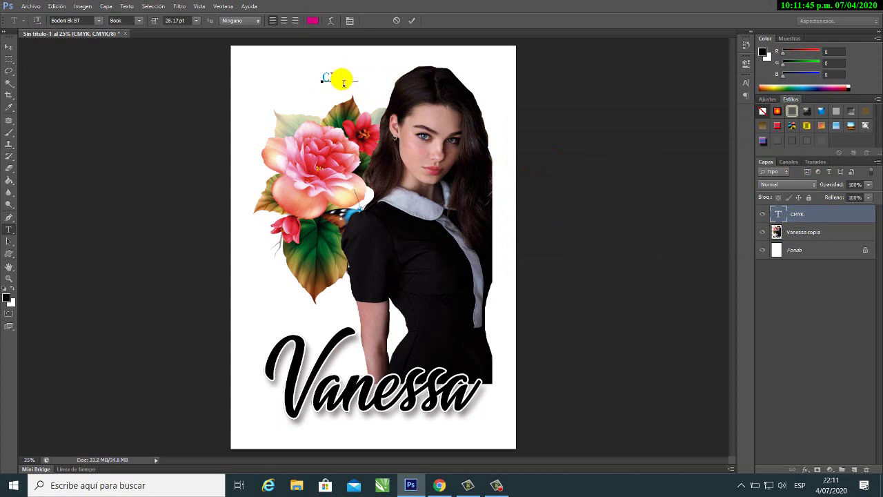
Colour the letter Y with 100% yellow and 0% of the other inks
{"action": "left_click_drag", "start_coordinate": [350, 83], "coordinate": [340, 79]}
{"action": "left_click", "coordinate": [313, 21]}
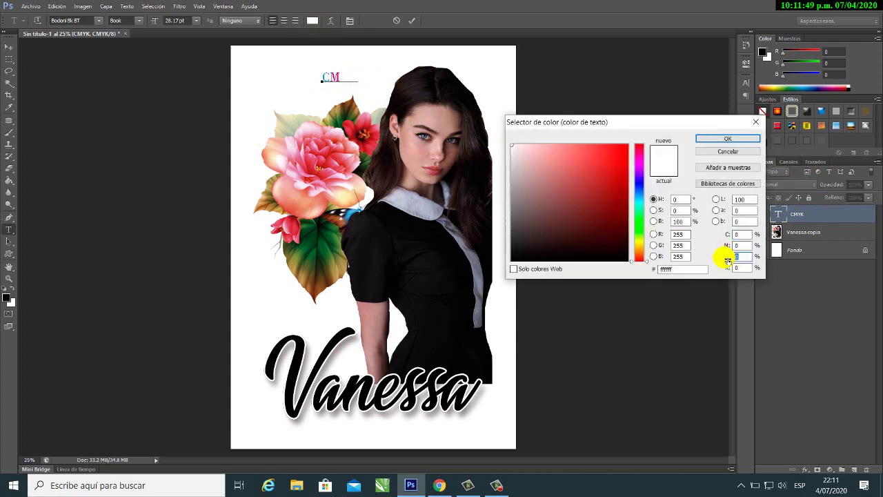
{"action": "type", "text": "100"}
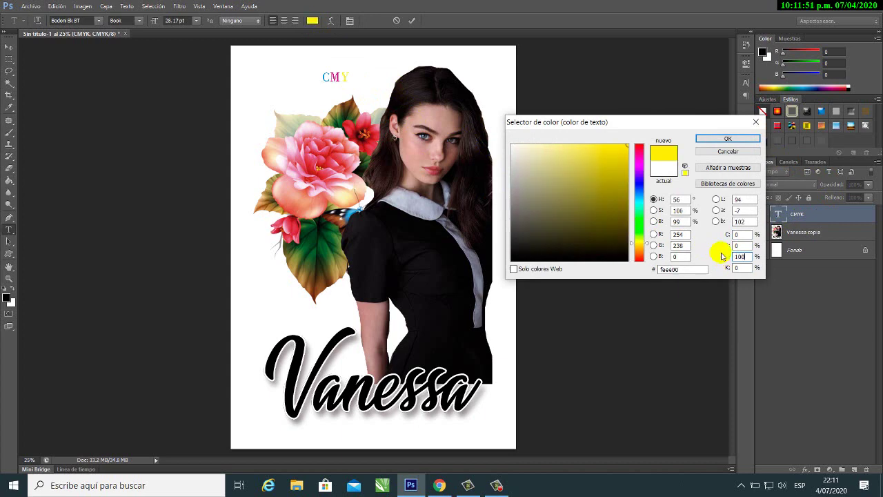
{"action": "left_click", "coordinate": [729, 140]}
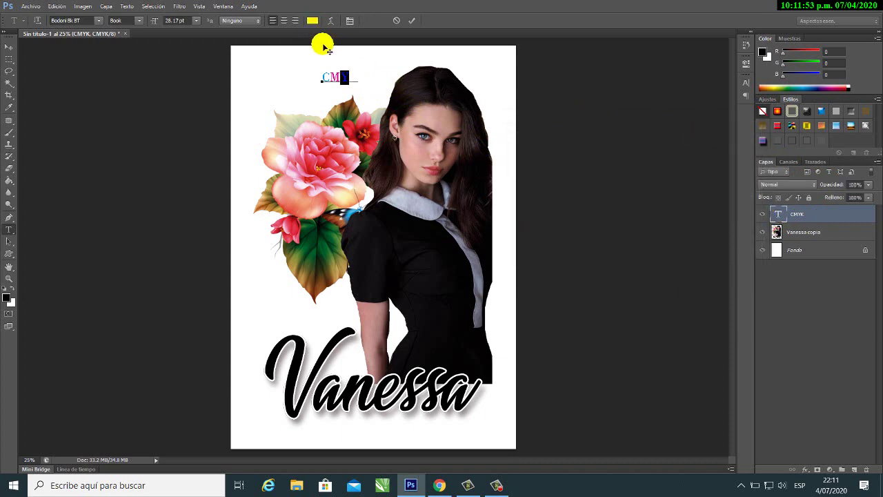
{"action": "left_click", "coordinate": [313, 20]}
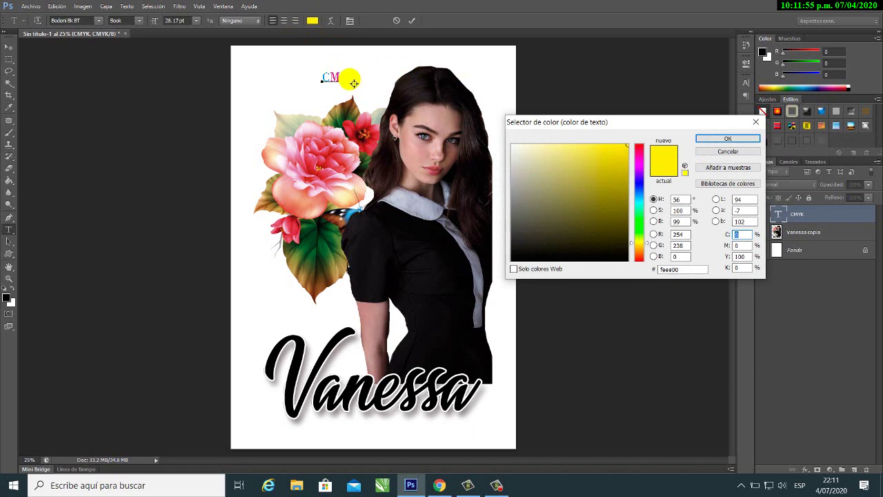
{"action": "left_click", "coordinate": [727, 139]}
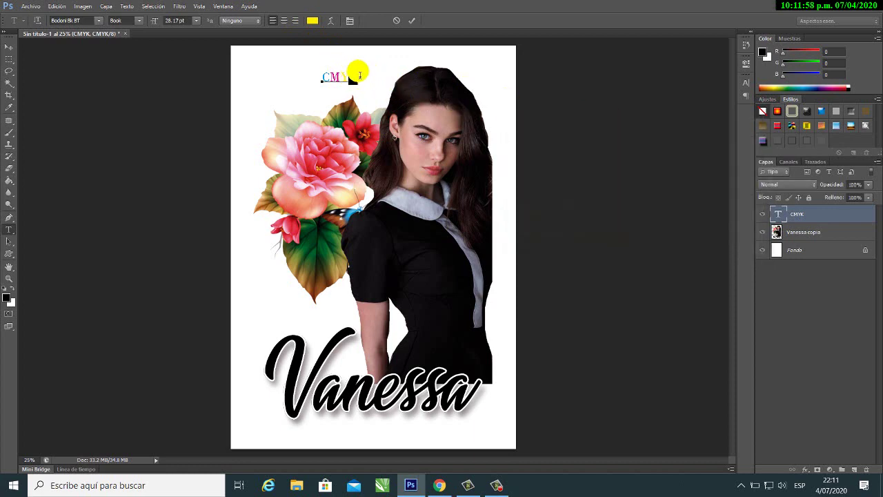
Colour the letter K with 100% black ink and 0% of the others, then finish editing the text
{"action": "left_click", "coordinate": [312, 21]}
{"action": "left_click", "coordinate": [741, 267]}
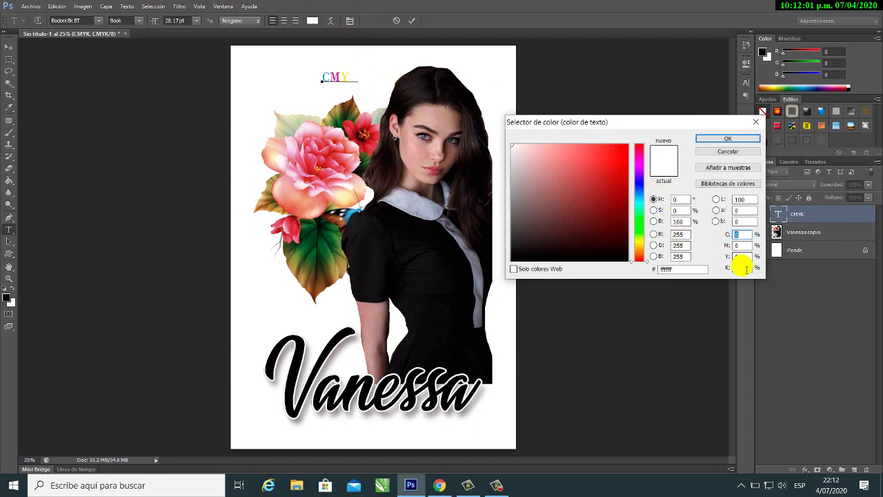
{"action": "type", "text": "100"}
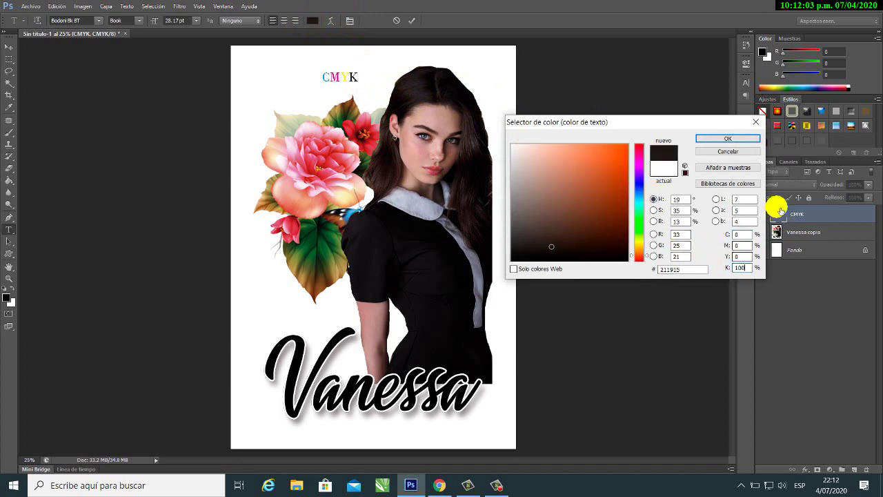
{"action": "left_click", "coordinate": [722, 143]}
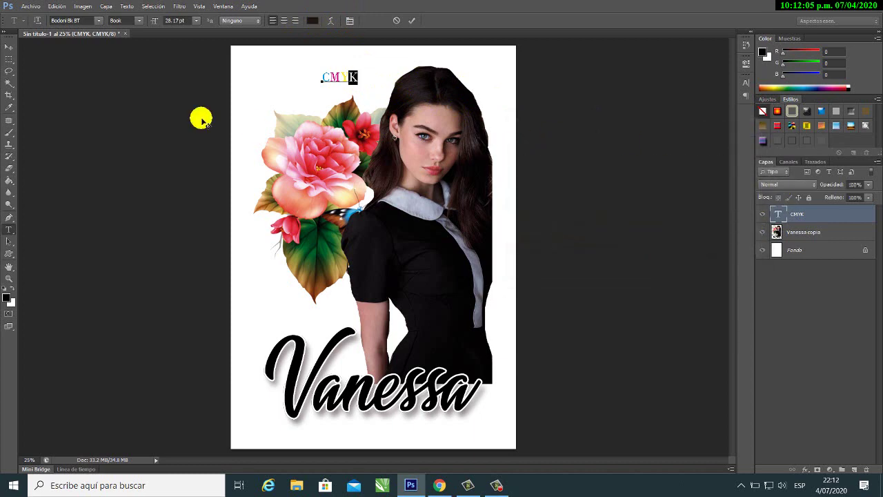
{"action": "left_click", "coordinate": [9, 46]}
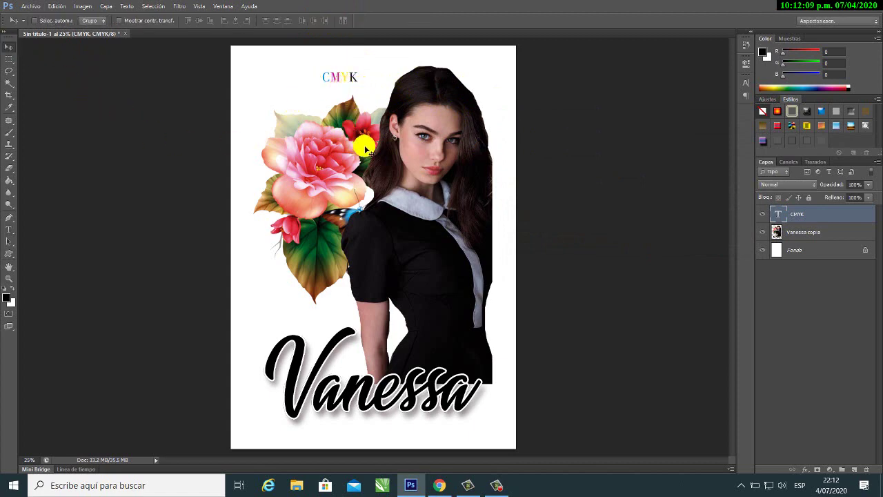
Examine the Cian, Magenta, Amarillo and Negro channels one at a time, comparing the artwork and the letter marking each ink
{"action": "left_click", "coordinate": [788, 162]}
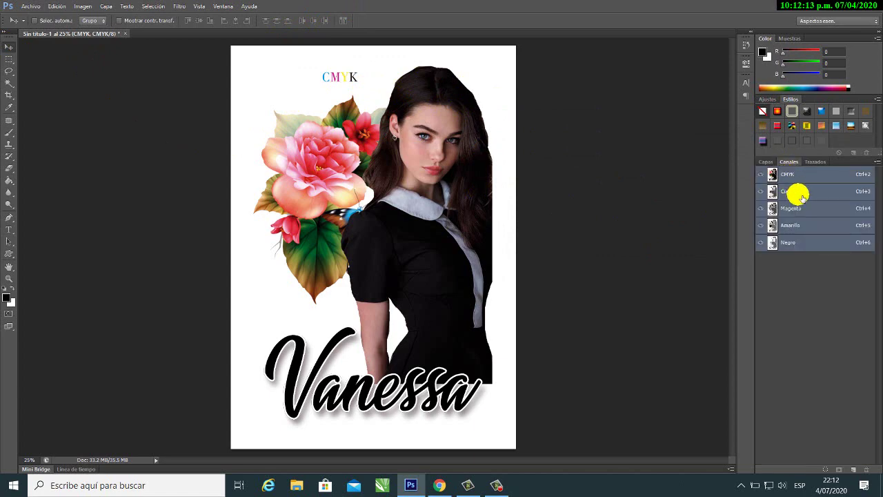
{"action": "left_click", "coordinate": [800, 191]}
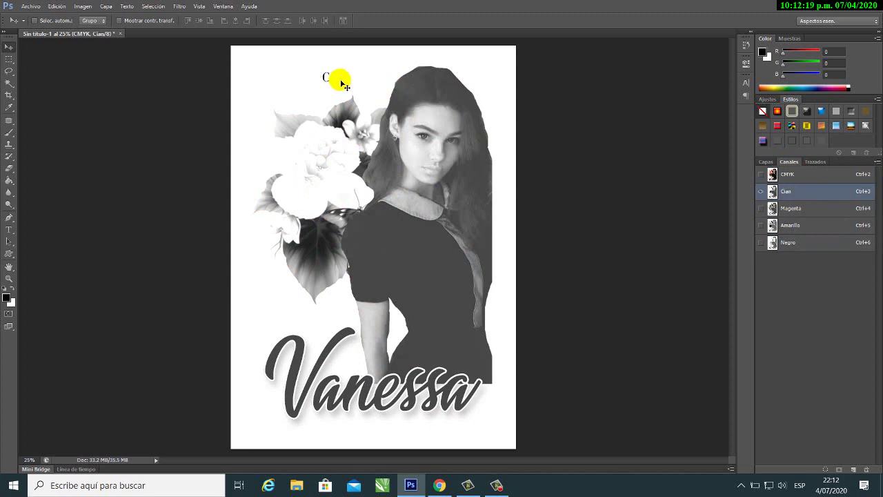
{"action": "left_click", "coordinate": [800, 207]}
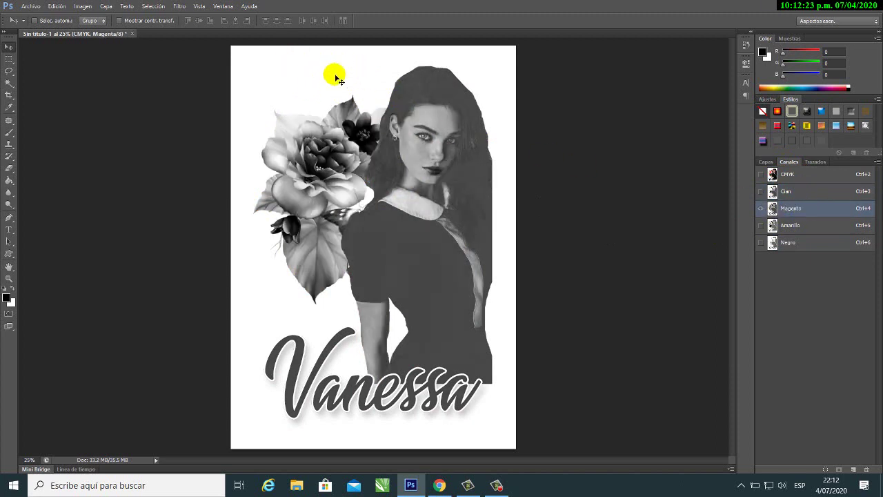
{"action": "left_click", "coordinate": [804, 225]}
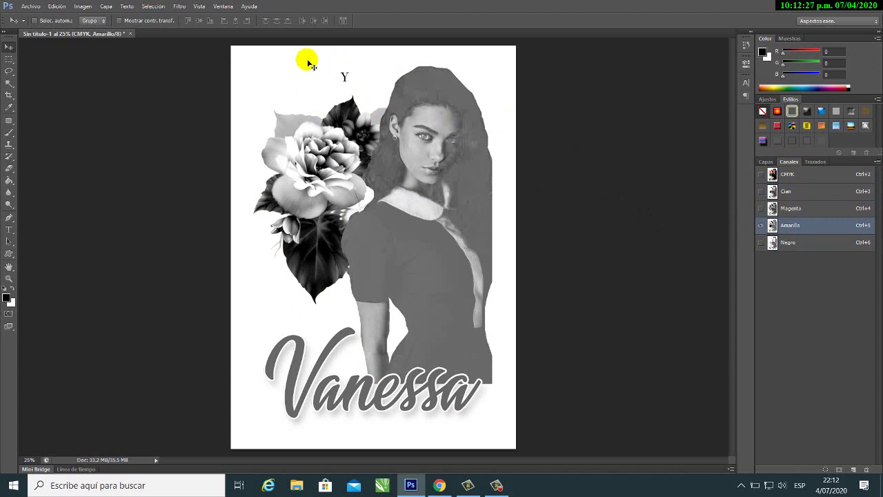
{"action": "left_click", "coordinate": [790, 242]}
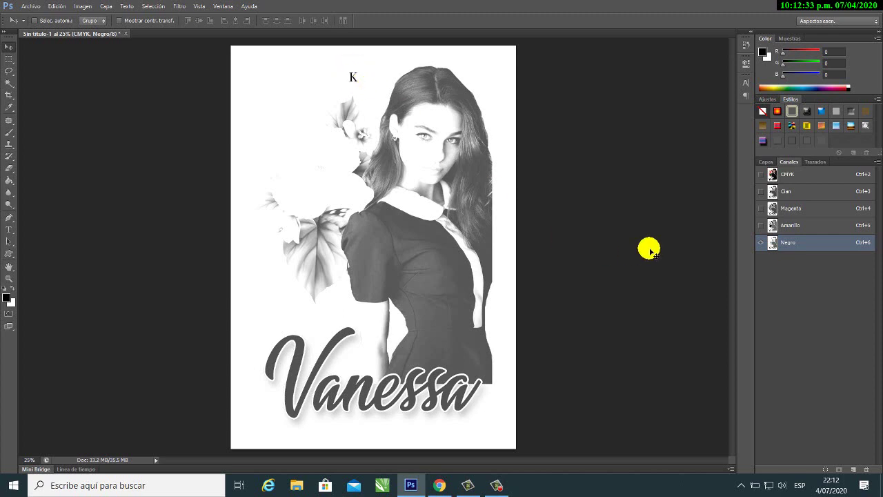
{"action": "left_click", "coordinate": [791, 190]}
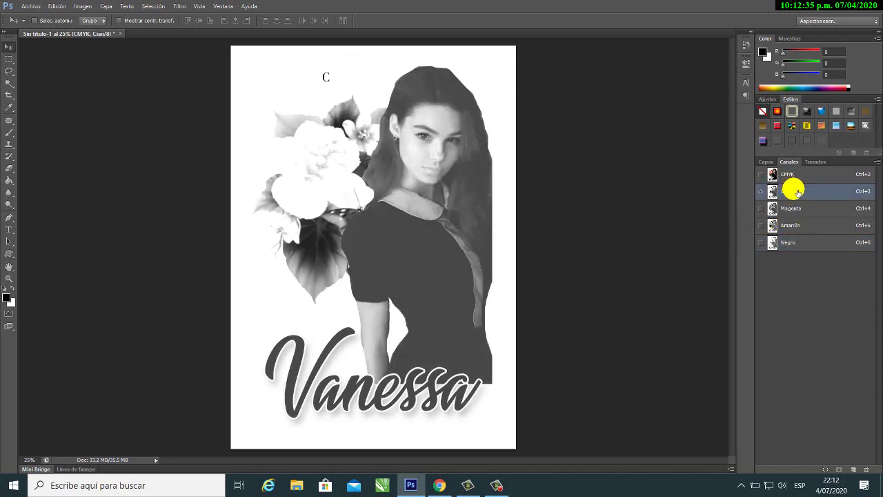
{"action": "left_click", "coordinate": [803, 210]}
{"action": "left_click", "coordinate": [806, 224]}
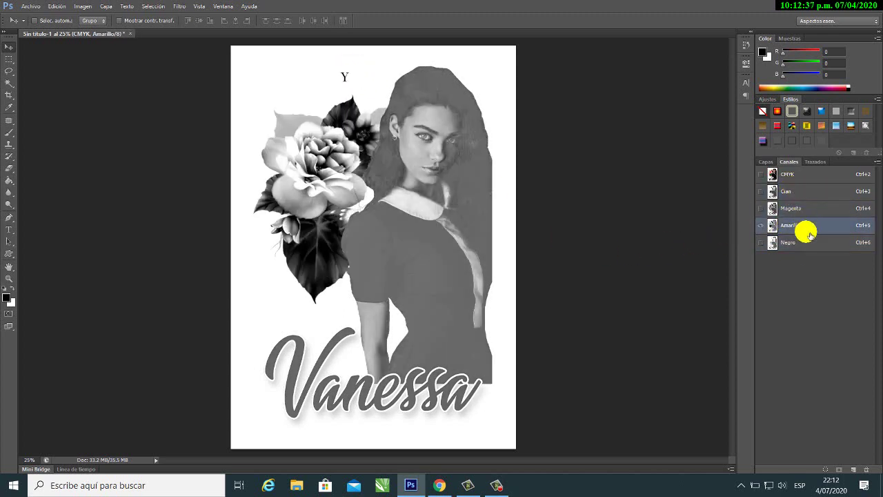
Check the ink letter in the Negro, Cian, Magenta and Amarillo channels again, then restore the composite CMYK view
{"action": "left_click", "coordinate": [799, 241]}
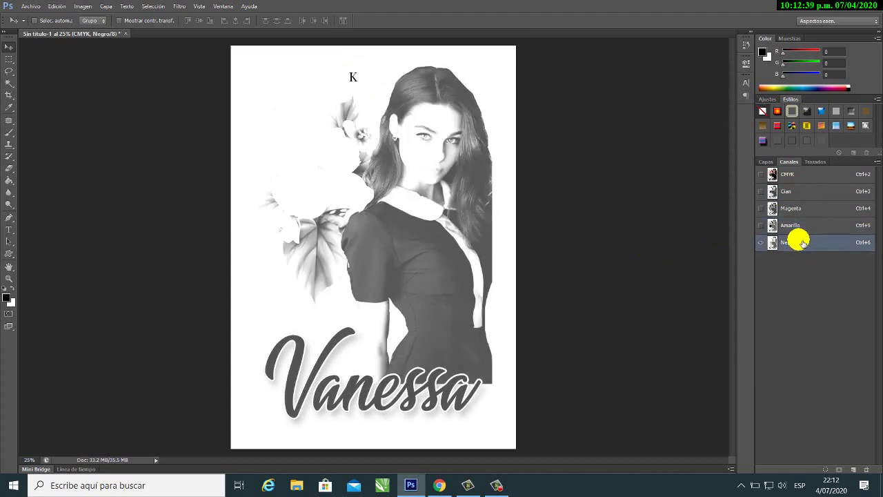
{"action": "left_click", "coordinate": [797, 193]}
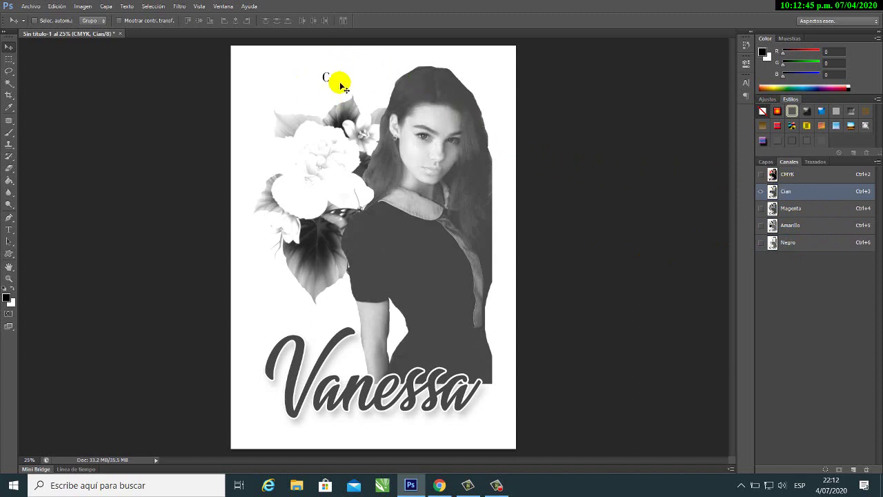
{"action": "left_click", "coordinate": [807, 209]}
{"action": "left_click", "coordinate": [806, 226]}
{"action": "left_click", "coordinate": [807, 243]}
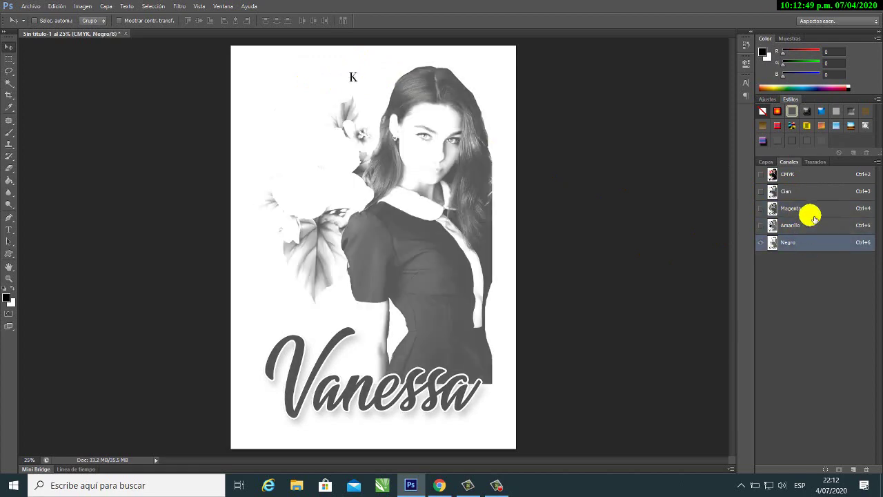
{"action": "left_click", "coordinate": [803, 175]}
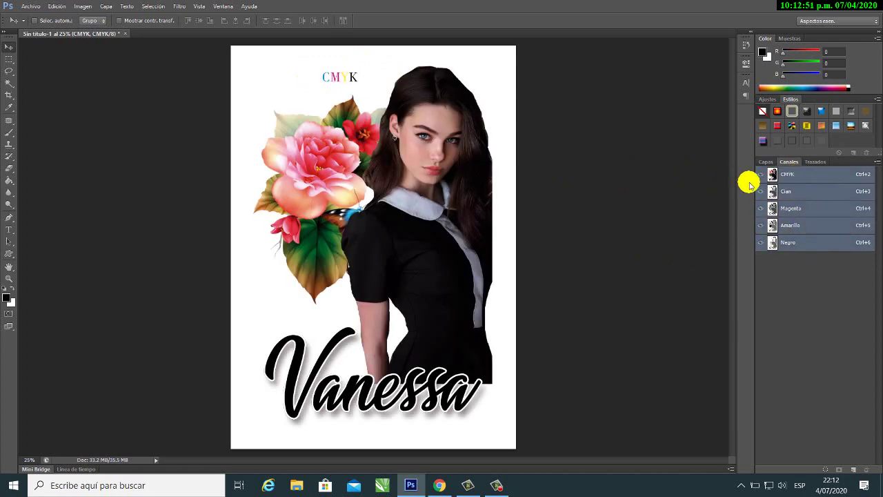
Convert the locked Fondo background into the regular layer Capa 0, then flatten the image into a single layer
{"action": "left_click", "coordinate": [766, 162]}
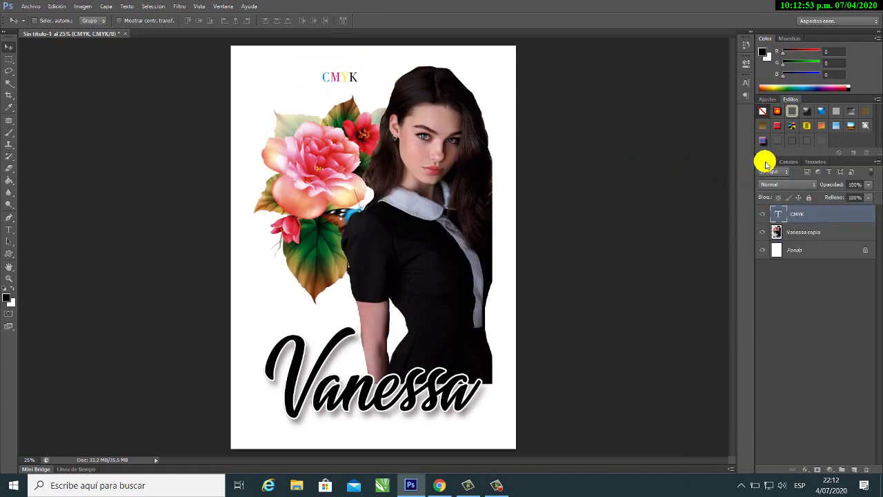
{"action": "double_click", "coordinate": [848, 247]}
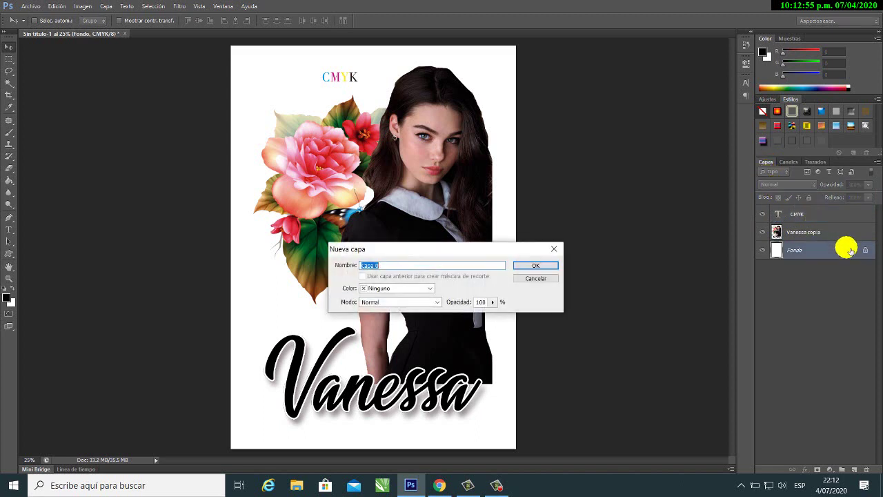
{"action": "left_click", "coordinate": [545, 265]}
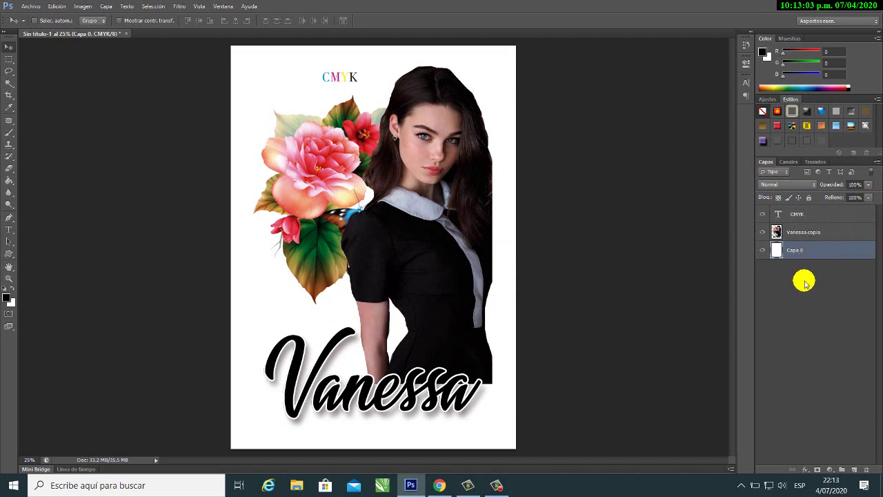
{"action": "left_click", "coordinate": [880, 165]}
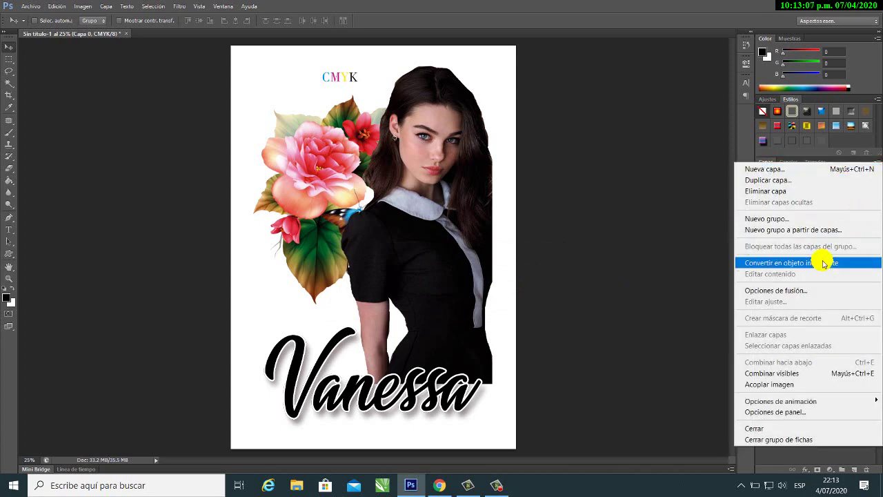
{"action": "left_click", "coordinate": [775, 385]}
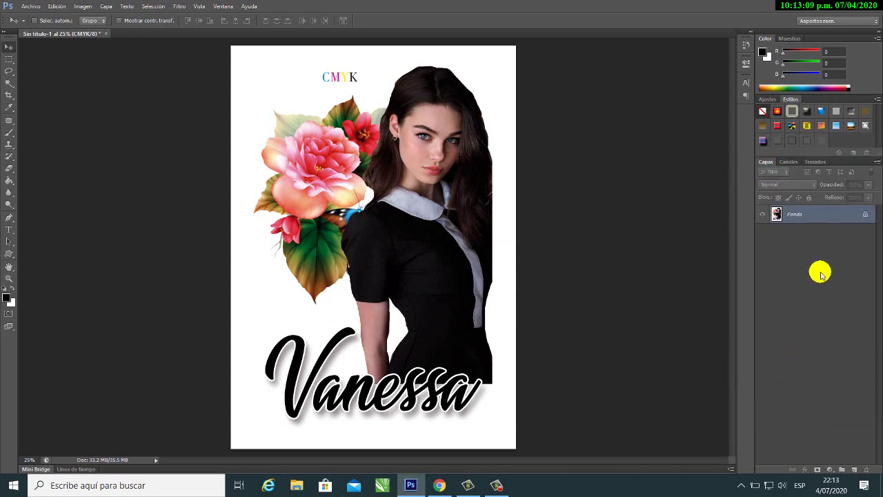
Split the flattened image's CMYK channels into separate documents and review the Cian, Magenta, Amarillo and Negro separations
{"action": "left_click", "coordinate": [790, 162]}
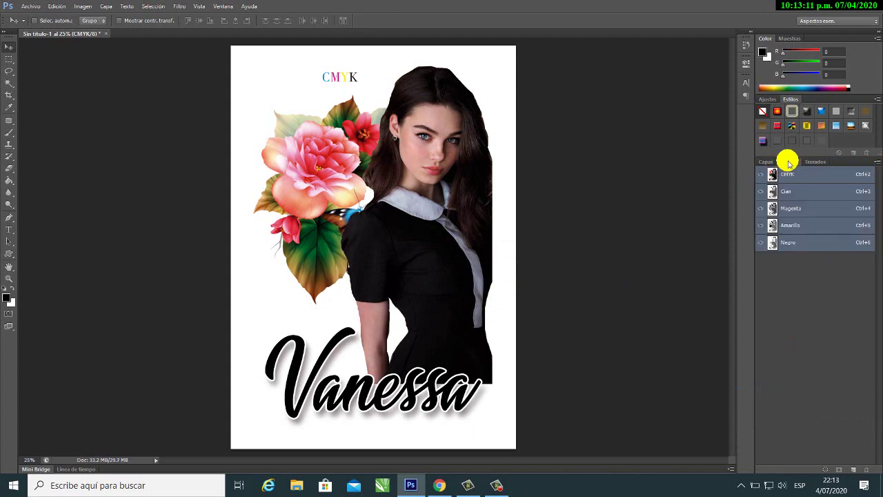
{"action": "left_click", "coordinate": [877, 162]}
{"action": "left_click", "coordinate": [800, 252]}
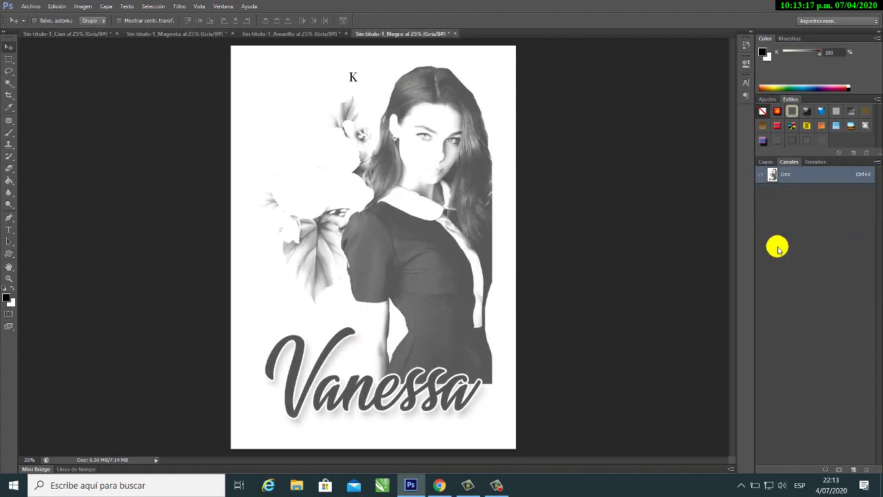
{"action": "left_click", "coordinate": [51, 36]}
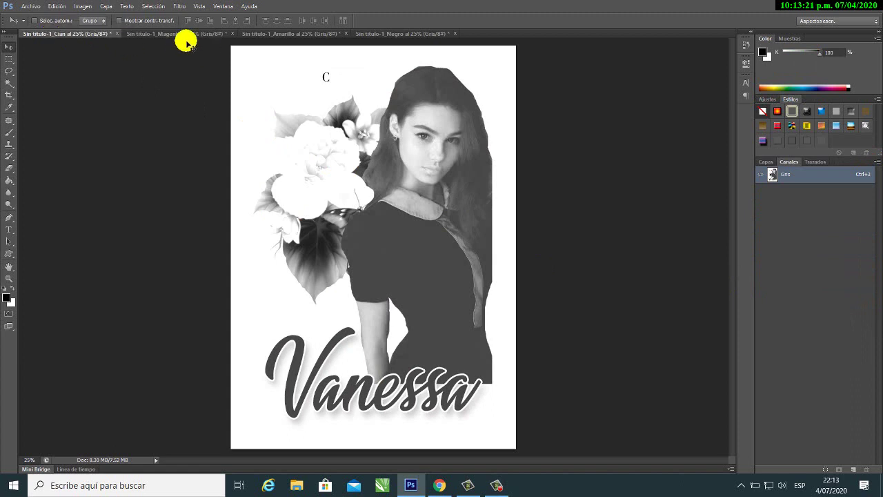
{"action": "left_click", "coordinate": [179, 33]}
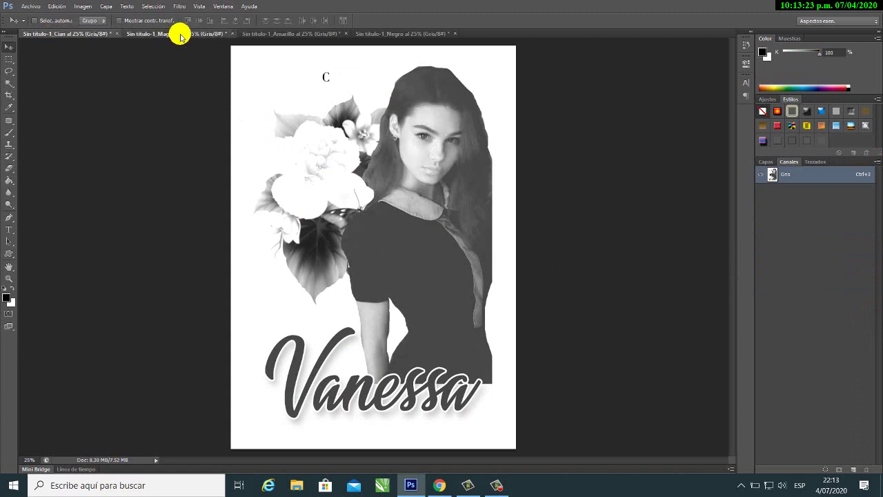
{"action": "left_click", "coordinate": [282, 32]}
{"action": "left_click", "coordinate": [376, 33]}
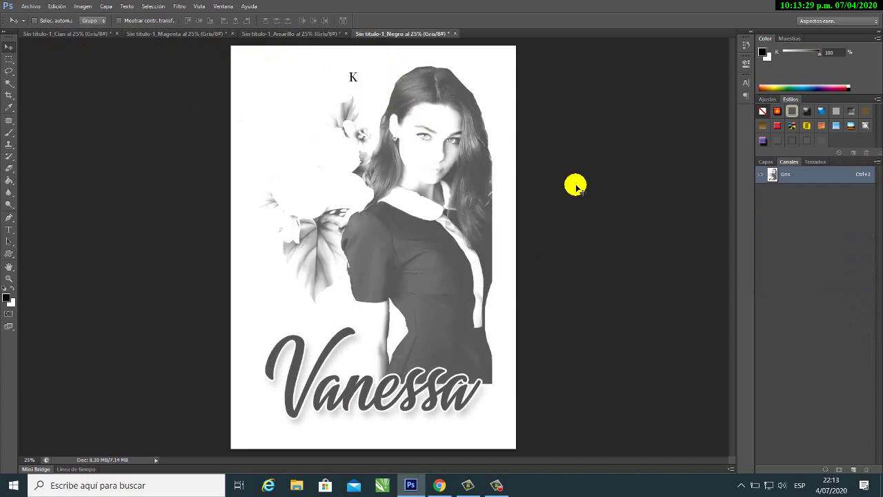
Convert the Cian document to a bitmap using a round halftone screen of 55 lines per inch at 15 degrees
{"action": "left_click", "coordinate": [75, 34]}
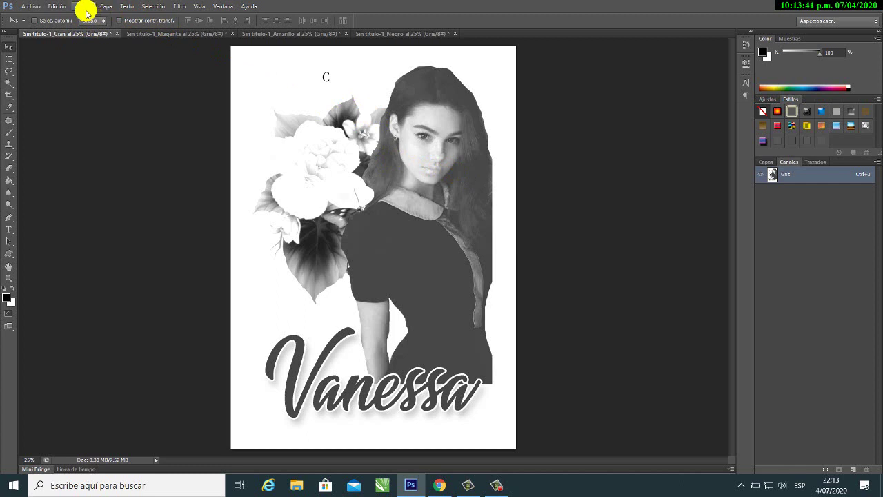
{"action": "left_click", "coordinate": [81, 8]}
{"action": "mouse_move", "coordinate": [87, 16]}
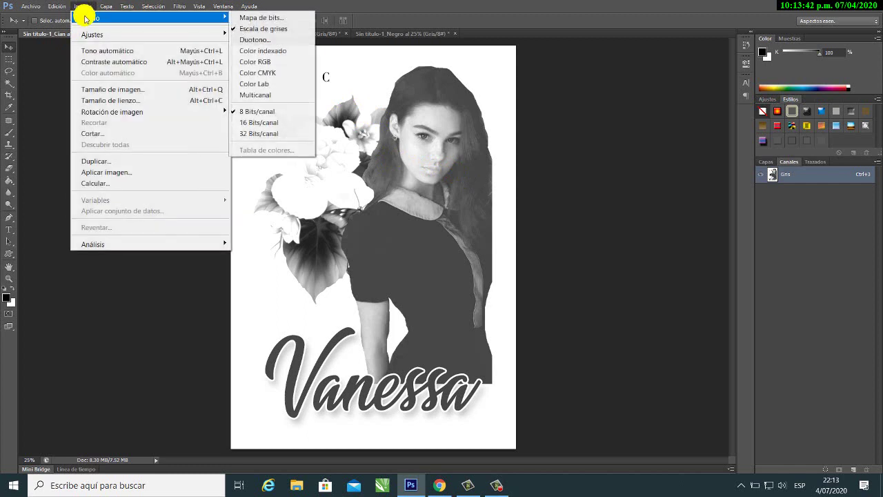
{"action": "left_click", "coordinate": [257, 19]}
{"action": "left_click", "coordinate": [683, 83]}
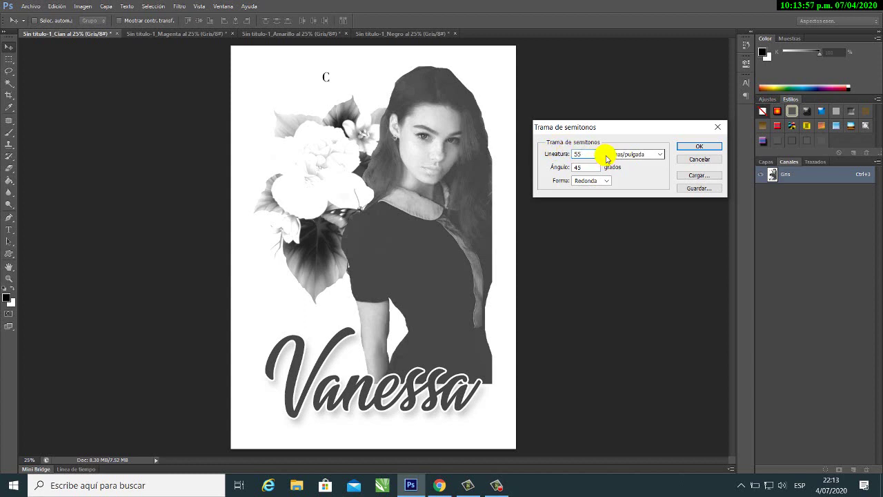
{"action": "double_click", "coordinate": [589, 170]}
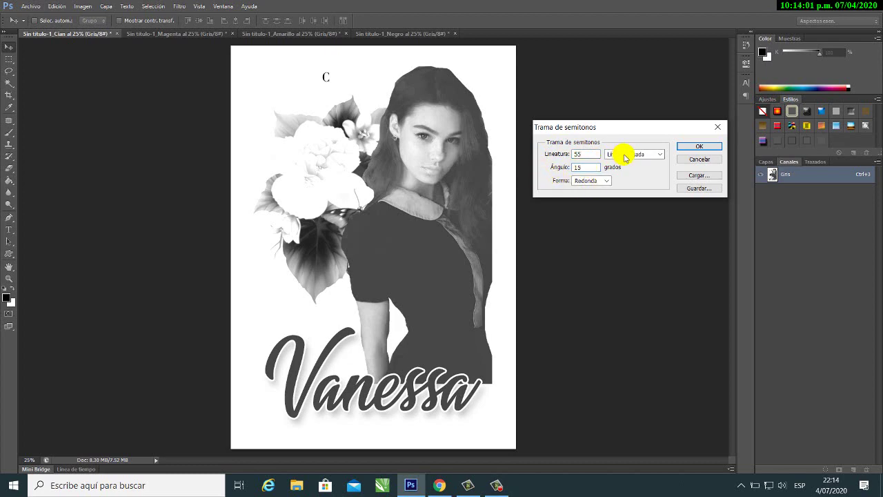
{"action": "left_click", "coordinate": [685, 146]}
Convert the Magenta document to a bitmap using a round halftone screen of 55 lines per inch at 75 degrees
{"action": "left_click", "coordinate": [171, 34]}
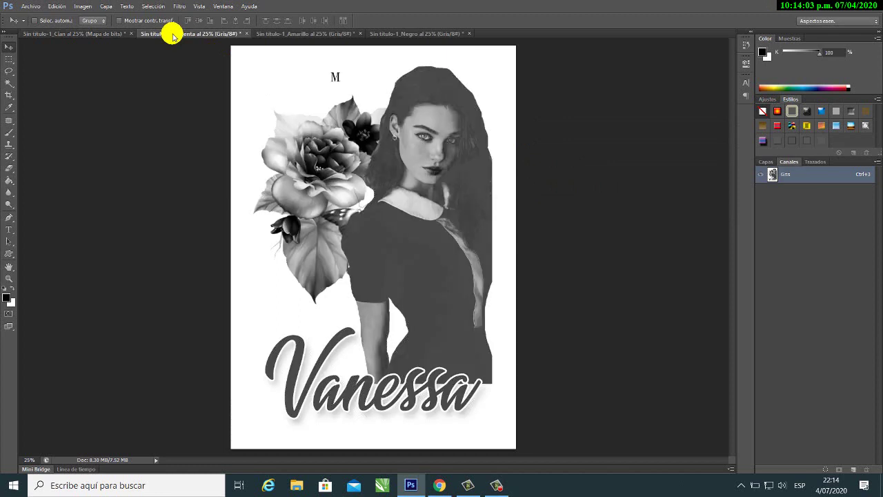
{"action": "left_click", "coordinate": [83, 6]}
{"action": "left_click", "coordinate": [247, 18]}
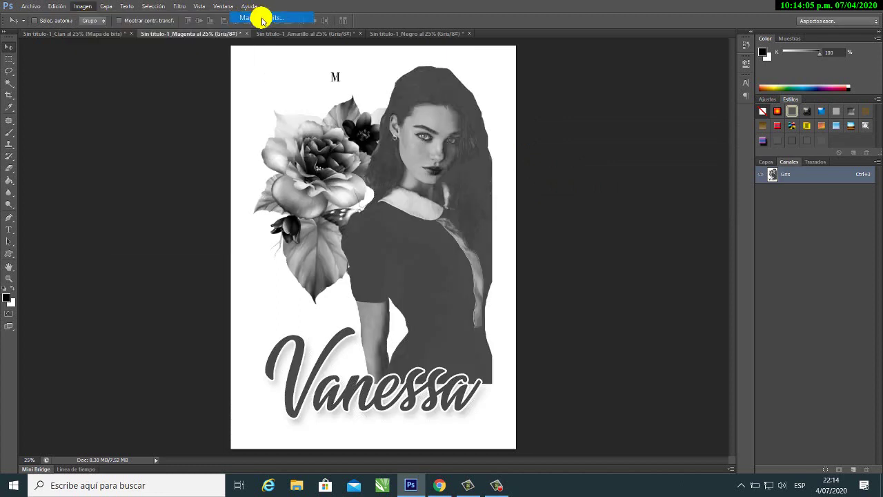
{"action": "left_click", "coordinate": [679, 82]}
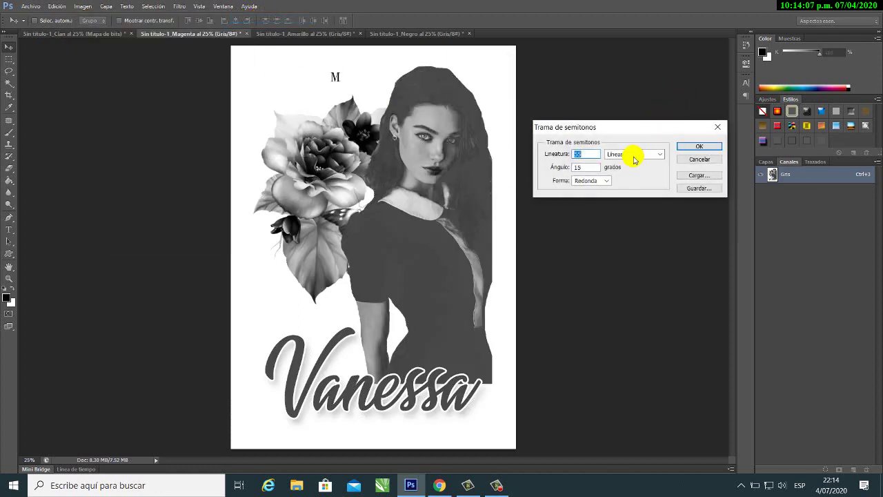
{"action": "double_click", "coordinate": [583, 168]}
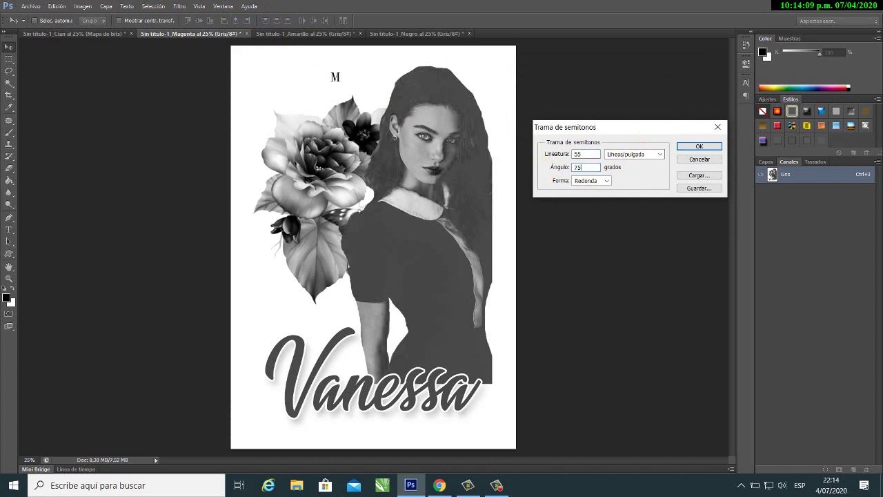
{"action": "left_click", "coordinate": [698, 146]}
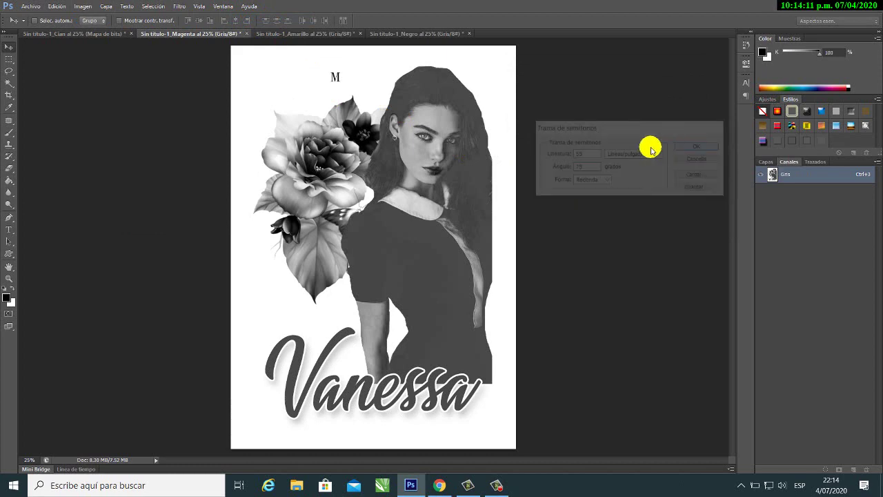
Convert the Amarillo document to a bitmap using a round halftone screen of 55 lines per inch at 90 degrees
{"action": "left_click", "coordinate": [298, 31]}
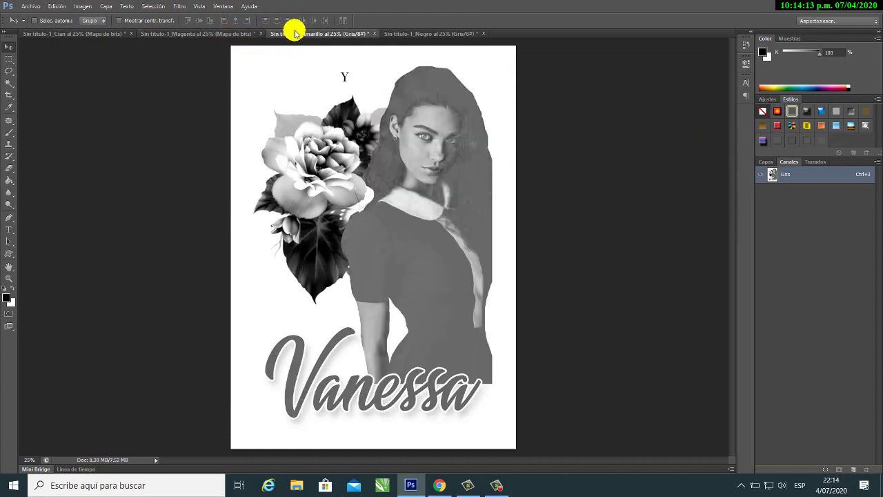
{"action": "left_click", "coordinate": [83, 6]}
{"action": "mouse_move", "coordinate": [90, 18]}
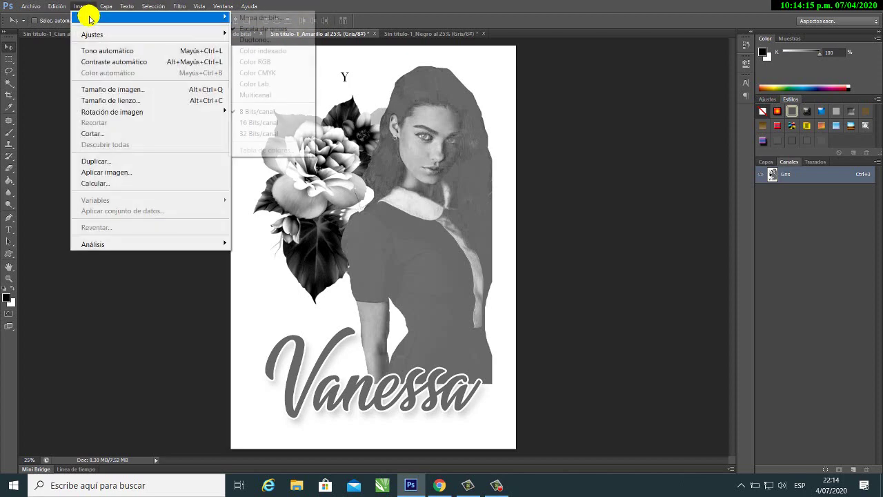
{"action": "left_click", "coordinate": [249, 18]}
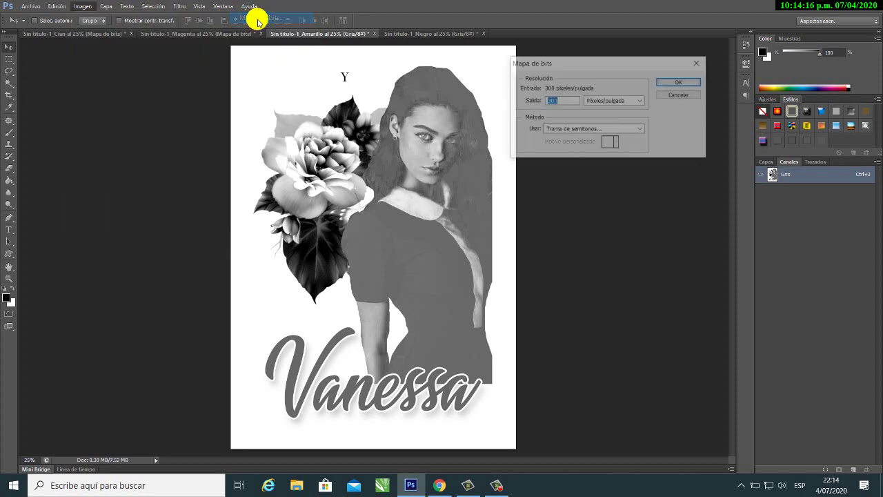
{"action": "left_click", "coordinate": [663, 85]}
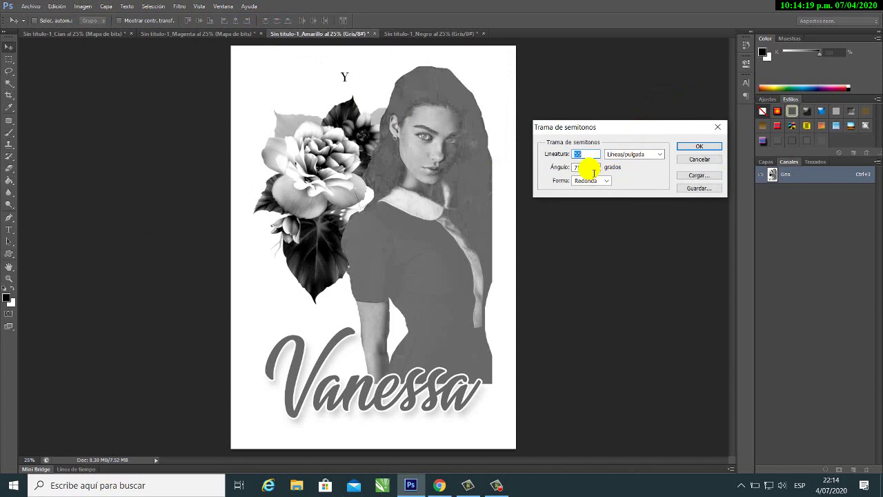
{"action": "key", "text": "Tab"}
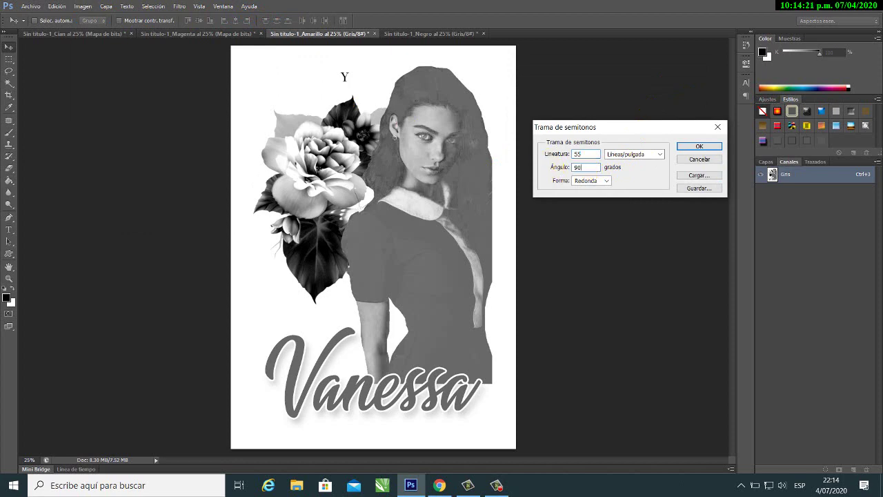
{"action": "type", "text": "90"}
{"action": "left_click", "coordinate": [685, 144]}
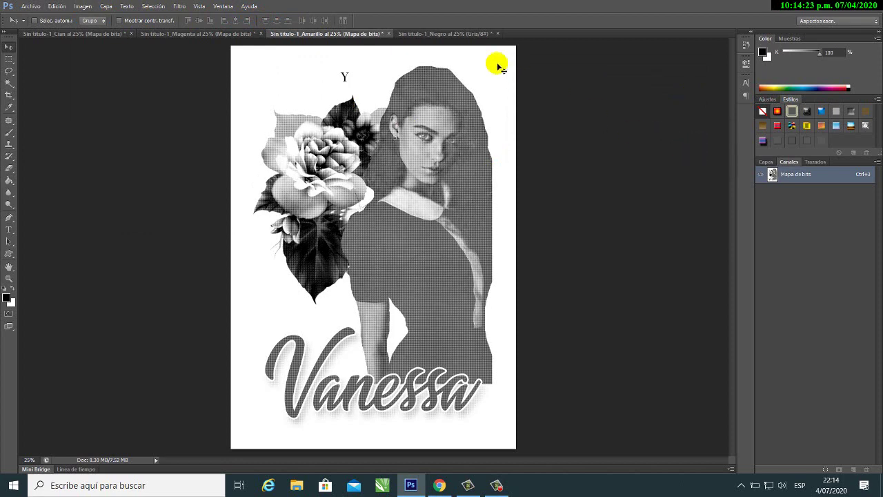
Convert the Negro document to a bitmap using a round halftone screen of 55 lines per inch at 45 degrees
{"action": "left_click", "coordinate": [435, 34]}
{"action": "left_click", "coordinate": [84, 6]}
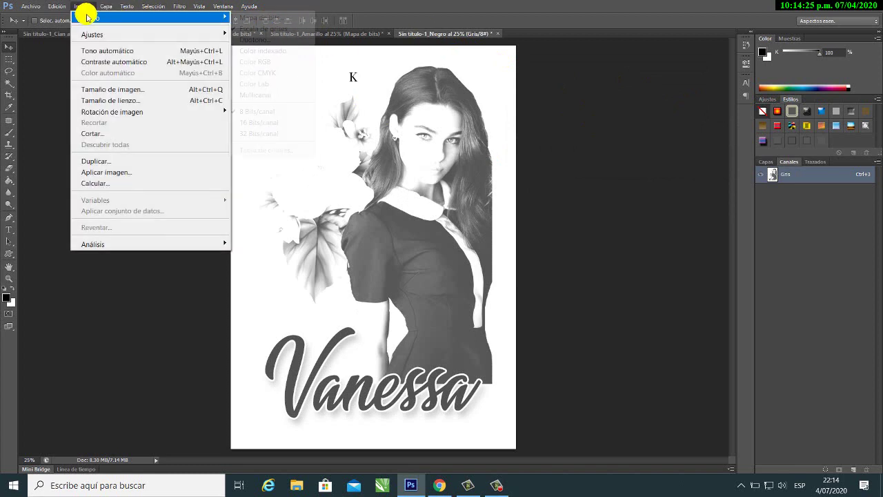
{"action": "mouse_move", "coordinate": [90, 18]}
{"action": "left_click", "coordinate": [252, 17]}
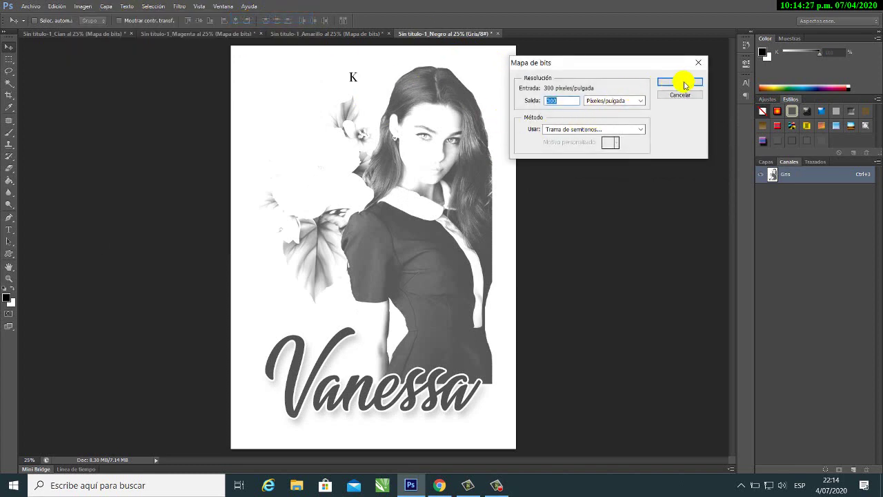
{"action": "left_click", "coordinate": [685, 83]}
{"action": "key", "text": "Tab"}
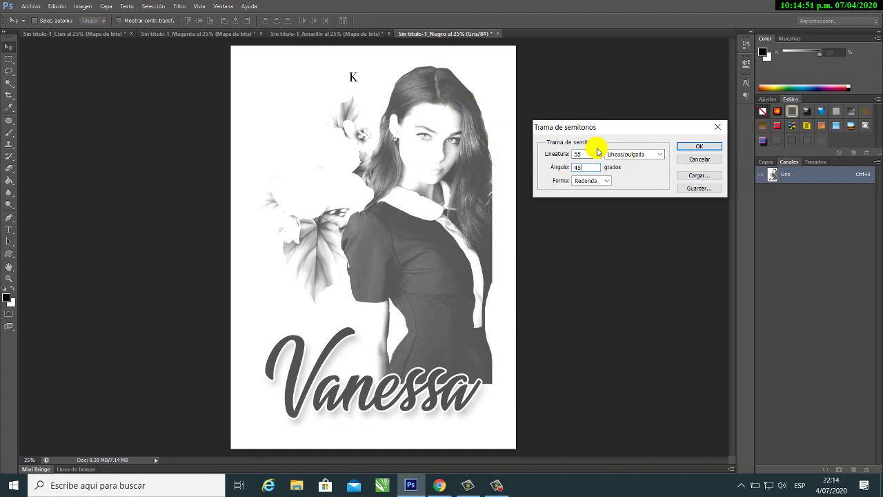
{"action": "left_click", "coordinate": [694, 147]}
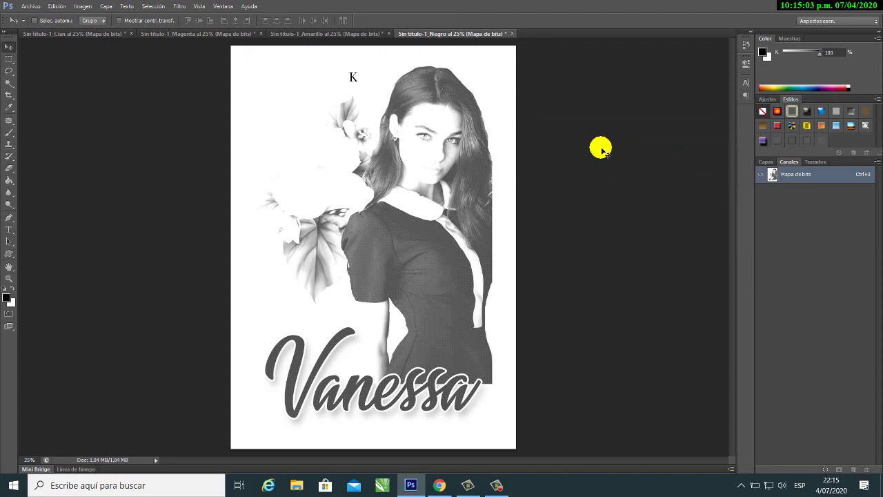
Inspect the halftone dots of the Cian bitmap at actual pixel size across the dress and face, and fit it back on screen
{"action": "left_click", "coordinate": [90, 33]}
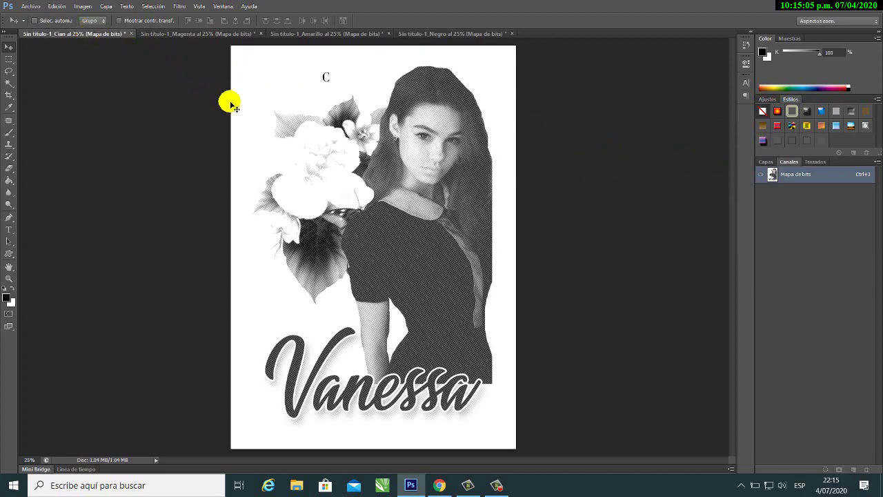
{"action": "left_click", "coordinate": [9, 278]}
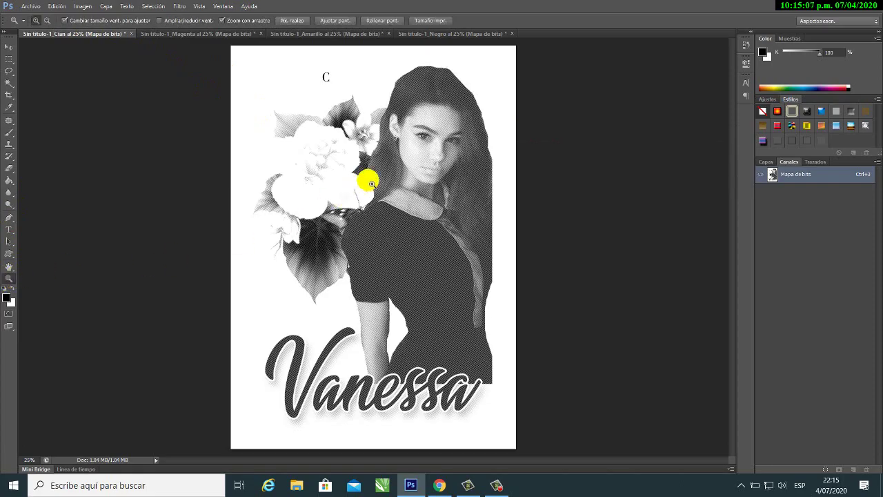
{"action": "right_click", "coordinate": [400, 165]}
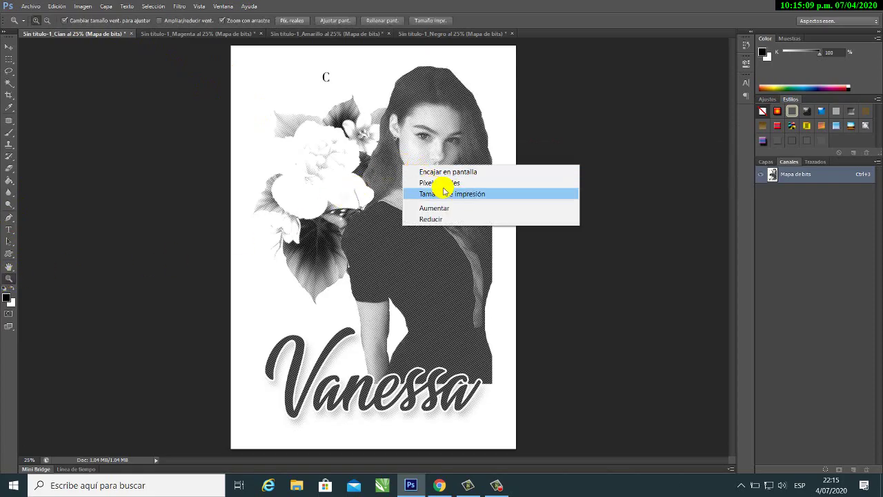
{"action": "left_click", "coordinate": [450, 183]}
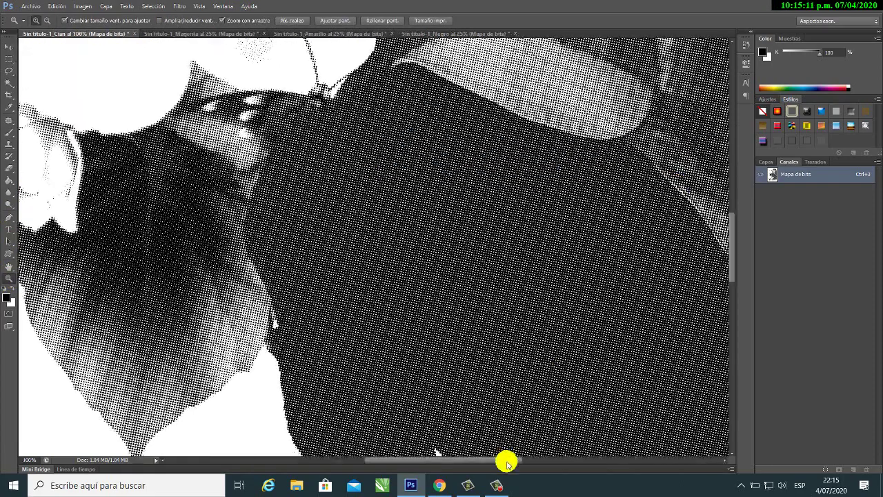
{"action": "left_click_drag", "start_coordinate": [506, 460], "coordinate": [563, 453]}
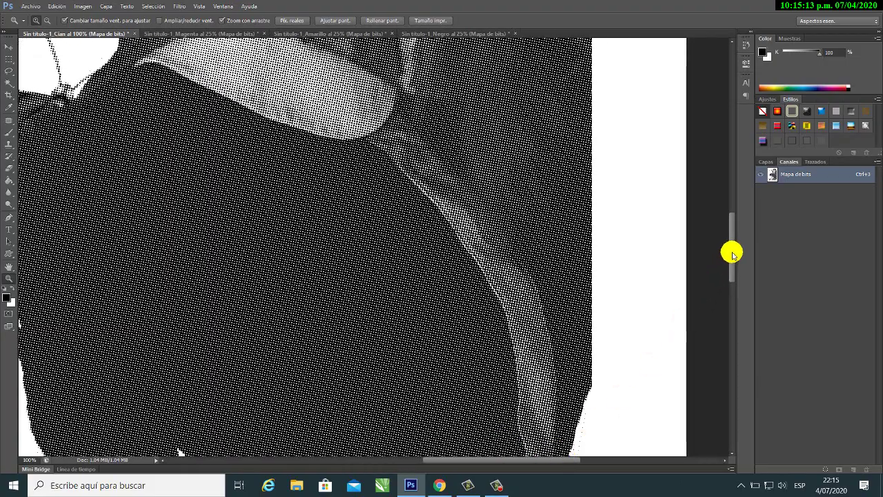
{"action": "left_click_drag", "start_coordinate": [733, 254], "coordinate": [730, 183]}
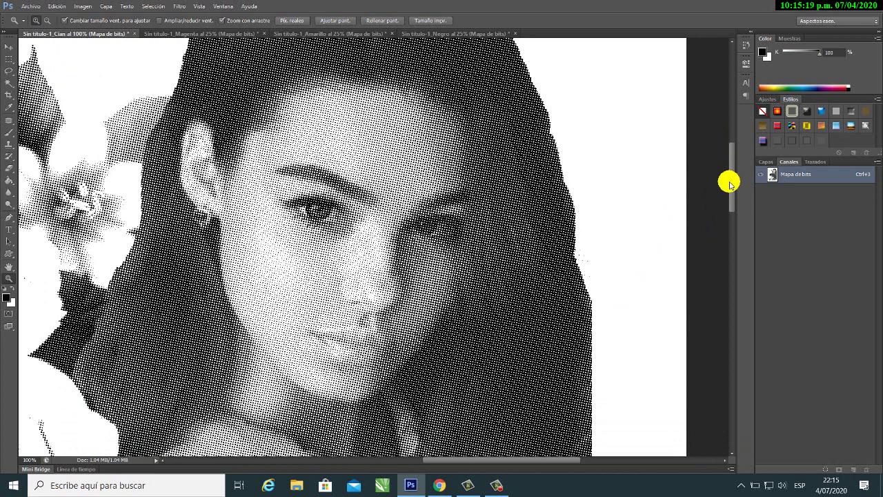
{"action": "key", "text": "ctrl+0"}
{"action": "right_click", "coordinate": [342, 162]}
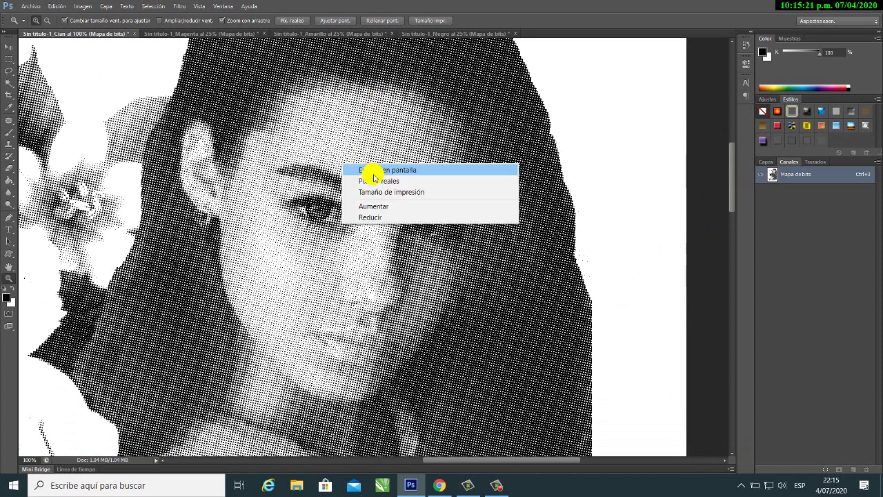
{"action": "left_click", "coordinate": [385, 181]}
{"action": "right_click", "coordinate": [387, 169]}
{"action": "left_click", "coordinate": [400, 174]}
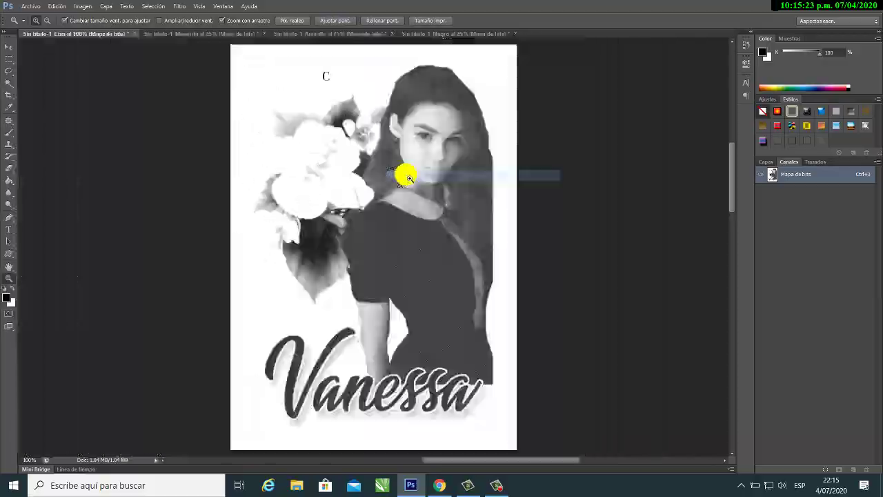
Inspect the Magenta bitmap's halftone dots at actual pixel size around the flowers and face, and fit it back on screen
{"action": "left_click", "coordinate": [191, 34]}
{"action": "right_click", "coordinate": [369, 137]}
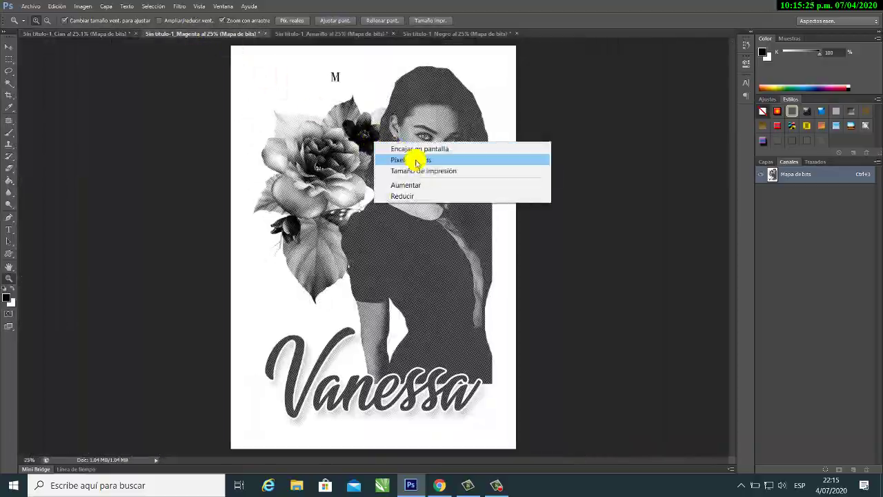
{"action": "left_click", "coordinate": [418, 163]}
{"action": "left_click_drag", "start_coordinate": [725, 232], "coordinate": [729, 173]}
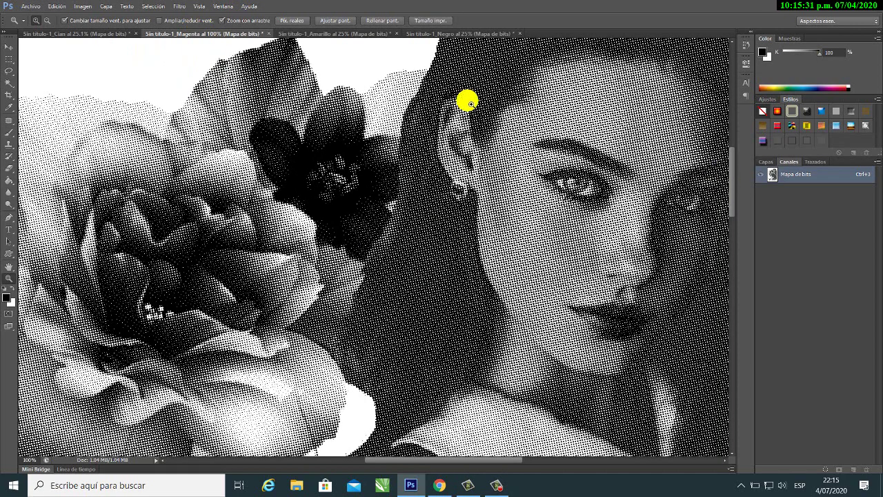
{"action": "right_click", "coordinate": [340, 125]}
{"action": "left_click", "coordinate": [368, 134]}
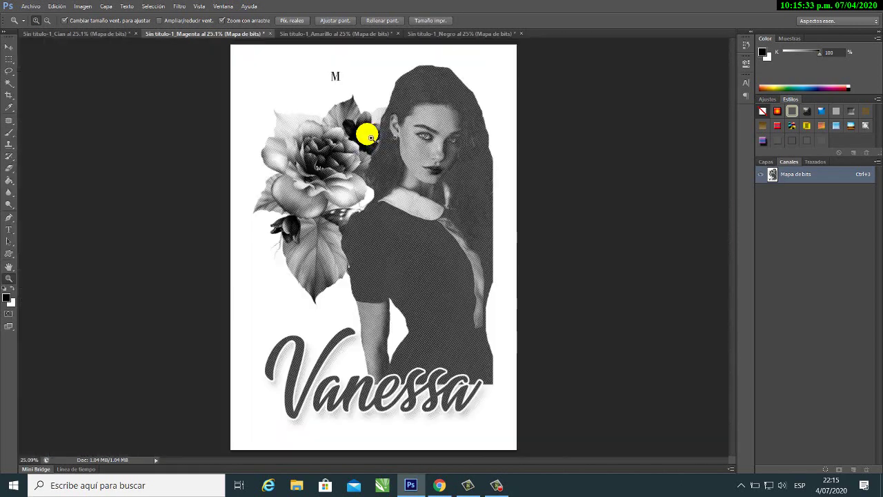
Inspect the Amarillo bitmap's halftone dots at actual pixel size around the collar and face, and fit it back on screen
{"action": "left_click", "coordinate": [311, 33]}
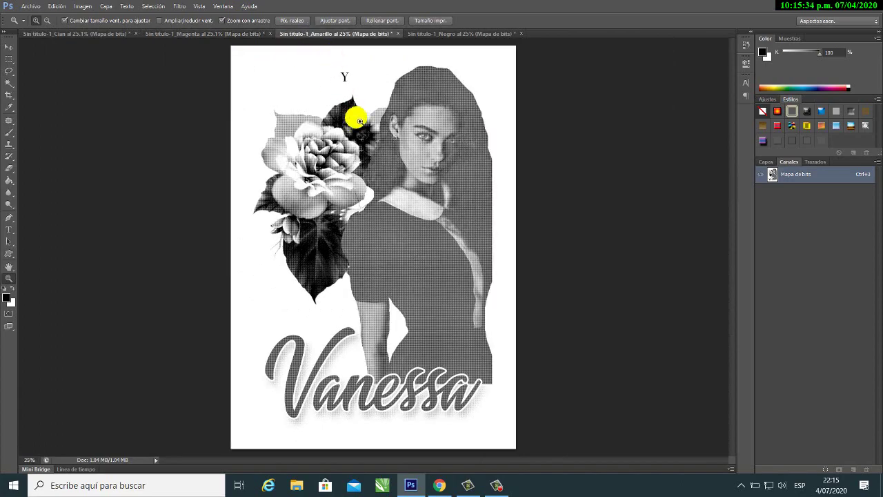
{"action": "right_click", "coordinate": [391, 165]}
{"action": "left_click", "coordinate": [438, 176]}
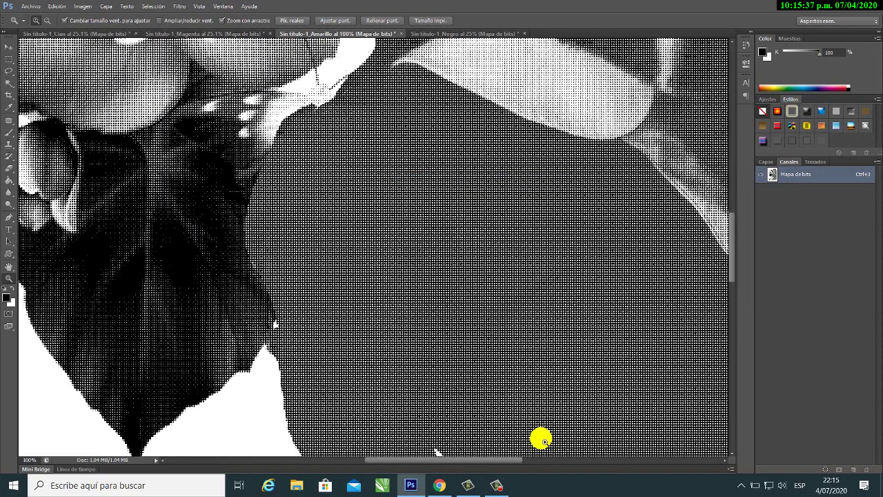
{"action": "left_click_drag", "start_coordinate": [504, 461], "coordinate": [587, 454]}
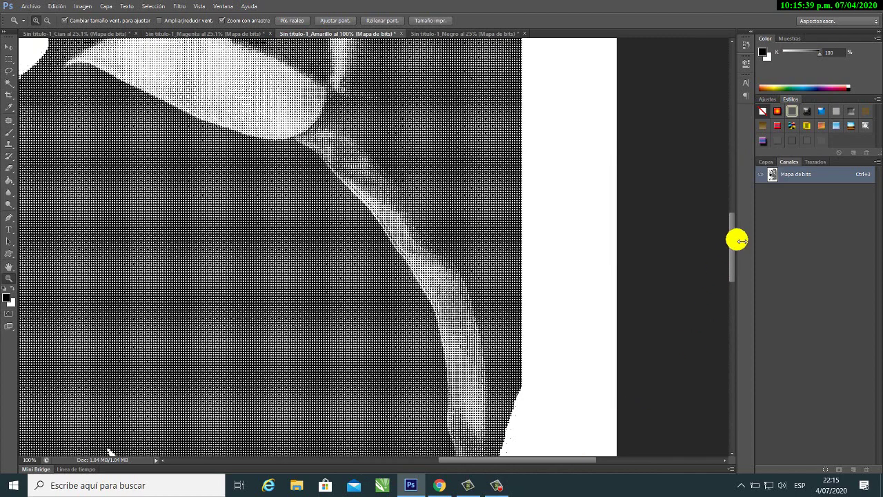
{"action": "left_click_drag", "start_coordinate": [731, 242], "coordinate": [731, 176]}
{"action": "right_click", "coordinate": [365, 211]}
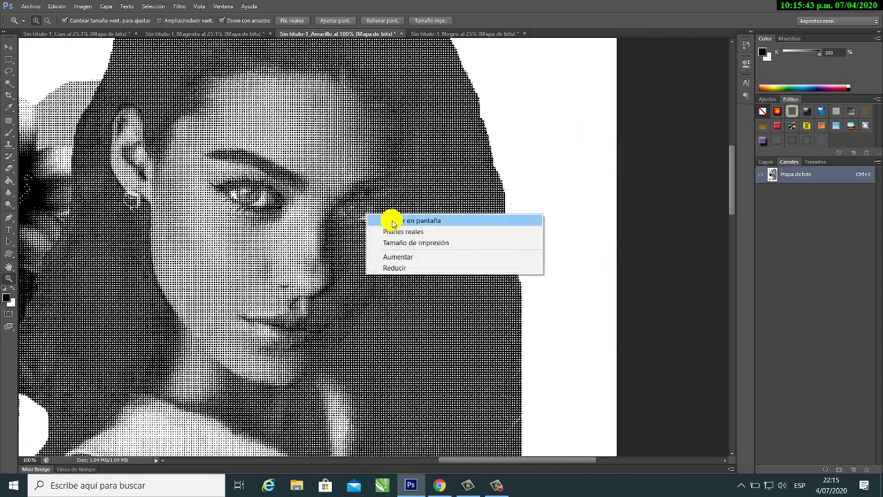
{"action": "left_click", "coordinate": [413, 230]}
{"action": "right_click", "coordinate": [383, 204]}
{"action": "left_click", "coordinate": [397, 211]}
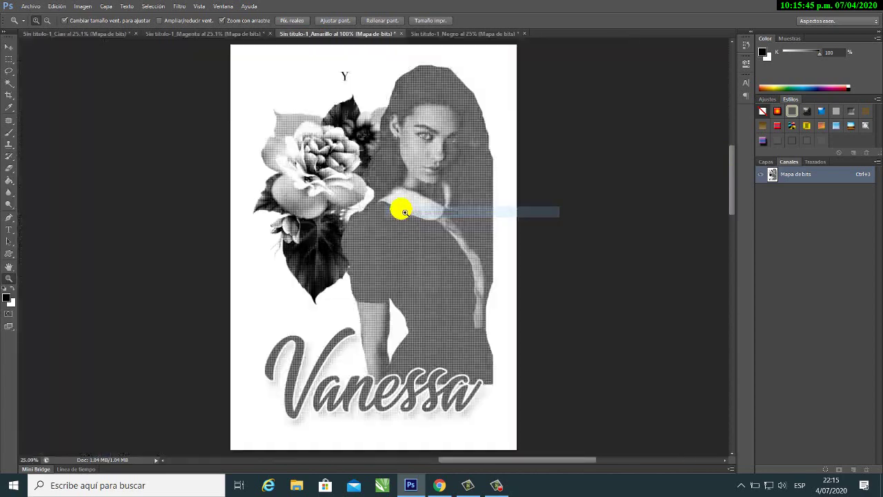
Inspect the Negro bitmap's halftone dots at actual pixel size around the face, fit it back on screen and return to the Move tool
{"action": "left_click", "coordinate": [449, 34]}
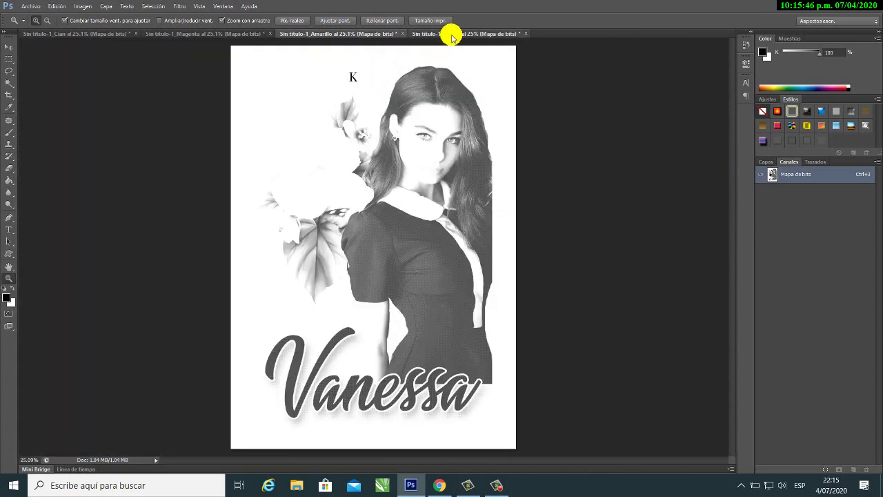
{"action": "right_click", "coordinate": [375, 150]}
{"action": "left_click", "coordinate": [425, 172]}
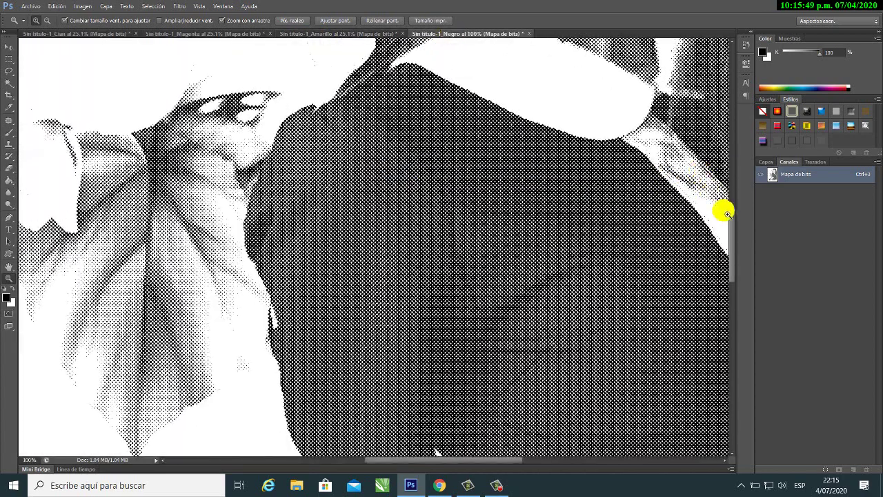
{"action": "left_click_drag", "start_coordinate": [731, 222], "coordinate": [733, 148]}
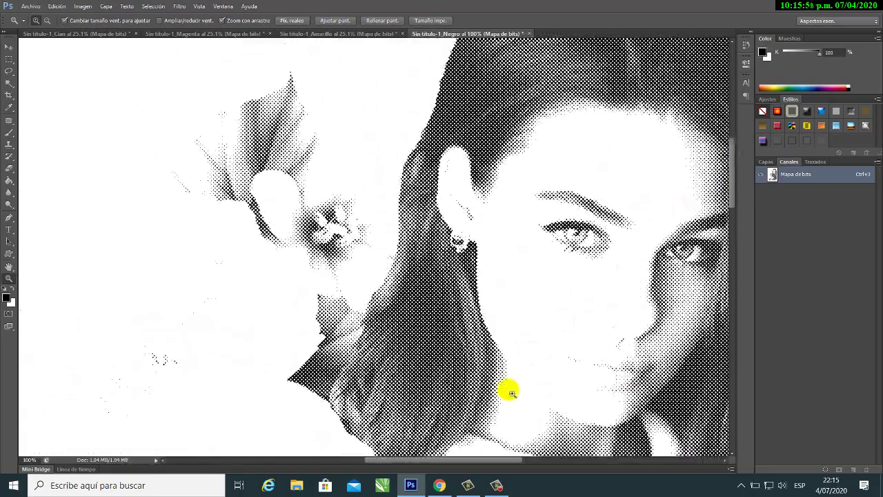
{"action": "left_click_drag", "start_coordinate": [485, 458], "coordinate": [529, 455]}
{"action": "right_click", "coordinate": [483, 280]}
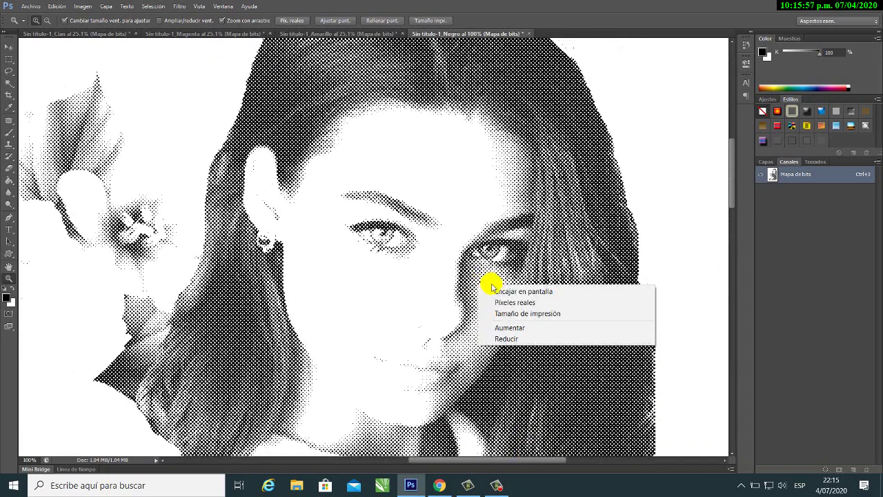
{"action": "left_click", "coordinate": [507, 292]}
{"action": "left_click", "coordinate": [8, 49]}
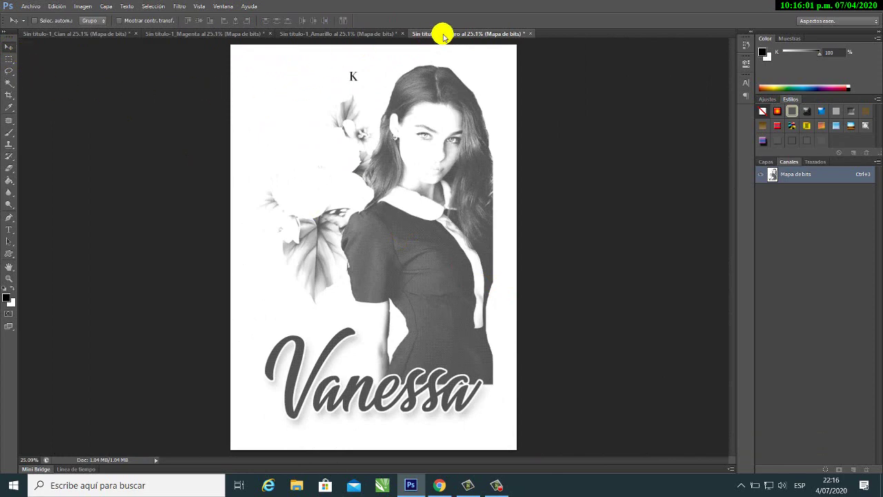
Open the silhouette image 77.jpg from the desktop (Escritorio)
{"action": "left_click", "coordinate": [31, 7]}
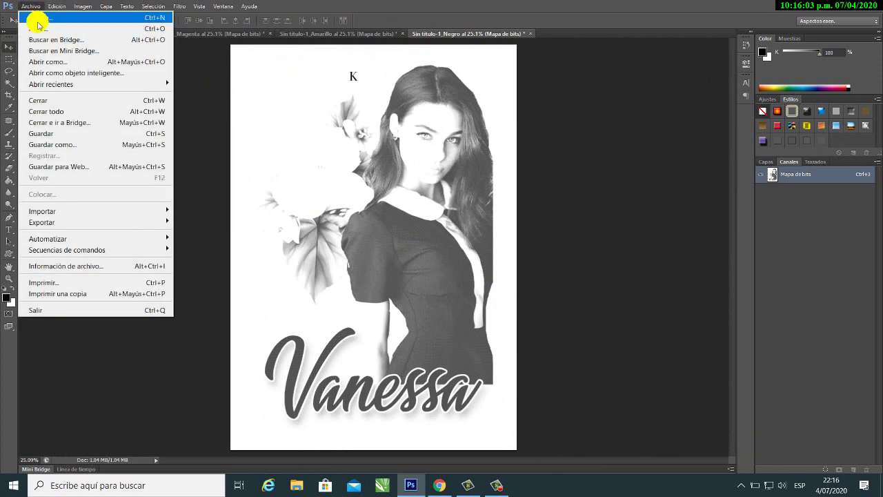
{"action": "left_click", "coordinate": [39, 28]}
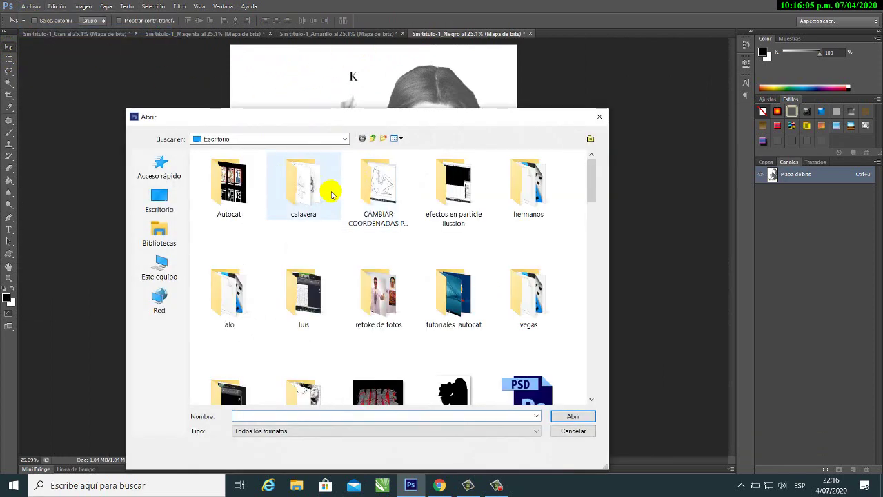
{"action": "left_click", "coordinate": [158, 198]}
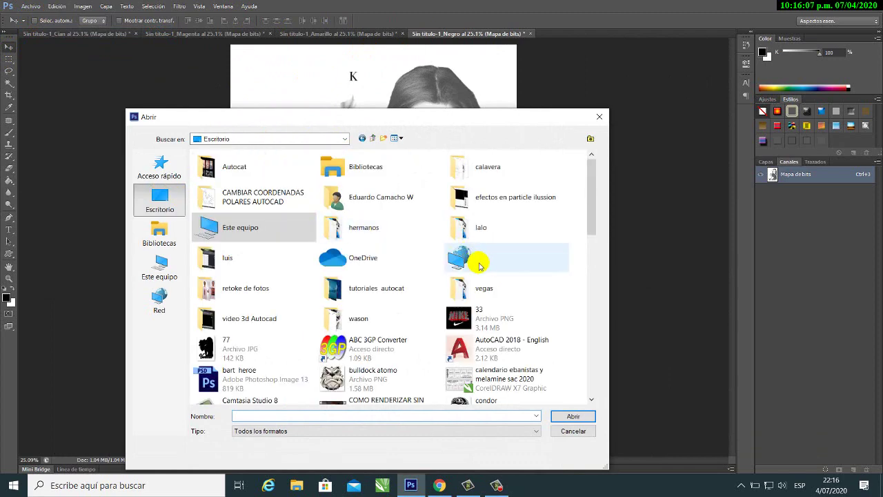
{"action": "left_click", "coordinate": [467, 268]}
{"action": "type", "text": "77"}
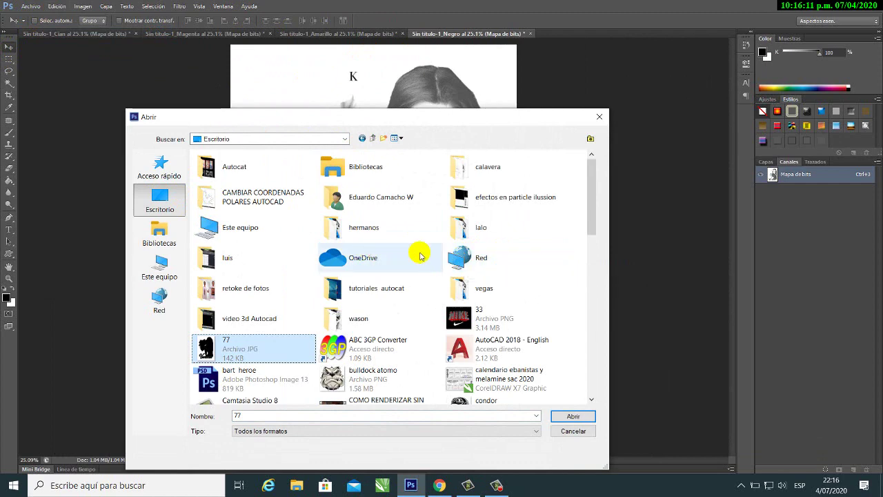
{"action": "left_click", "coordinate": [472, 256]}
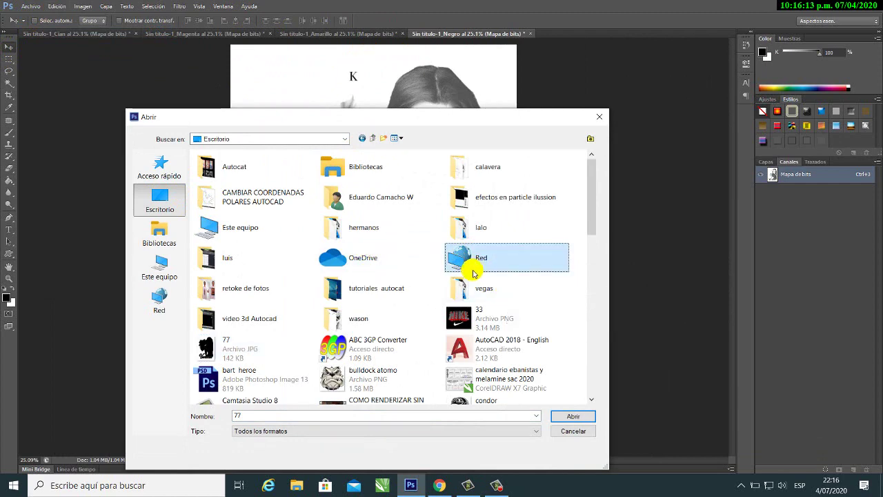
{"action": "key", "text": "7"}
{"action": "double_click", "coordinate": [245, 349]}
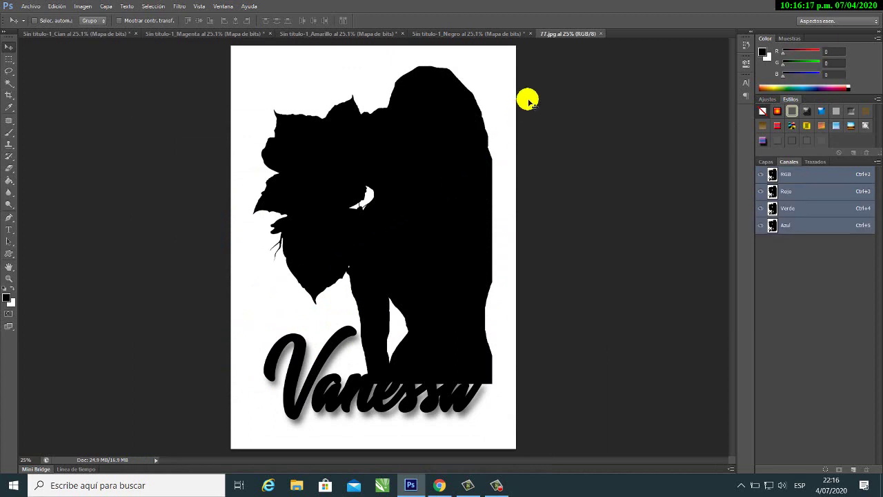
{"action": "left_click", "coordinate": [80, 6]}
{"action": "mouse_move", "coordinate": [83, 18]}
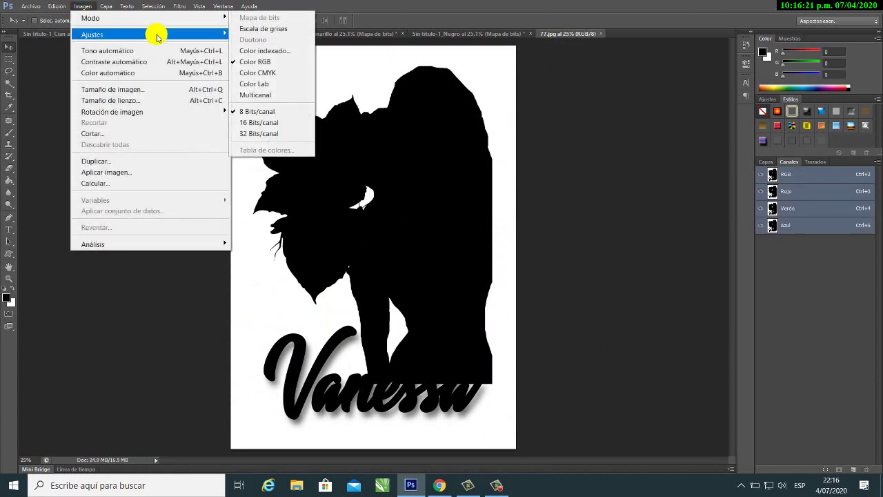
{"action": "left_click", "coordinate": [593, 89]}
{"action": "left_click", "coordinate": [762, 163]}
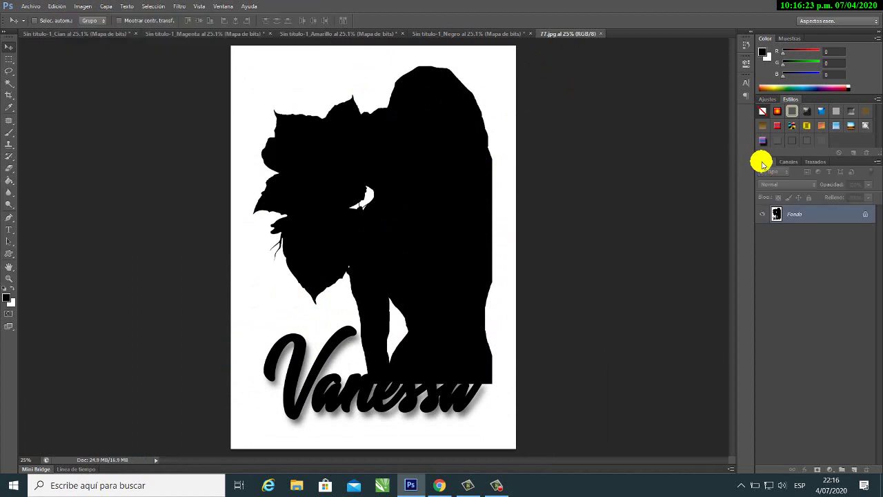
{"action": "left_click", "coordinate": [787, 163]}
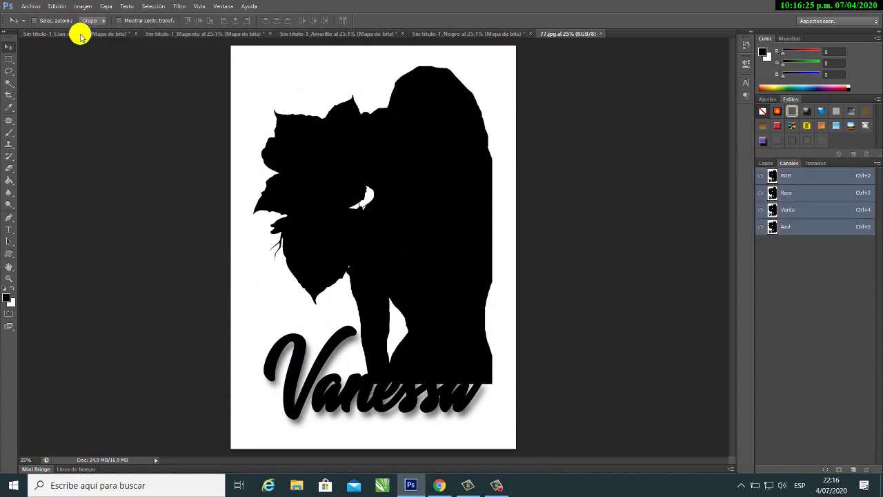
Convert the 77.jpg silhouette from RGB to CMYK colour and from there to grayscale
{"action": "left_click", "coordinate": [82, 7]}
{"action": "mouse_move", "coordinate": [117, 19]}
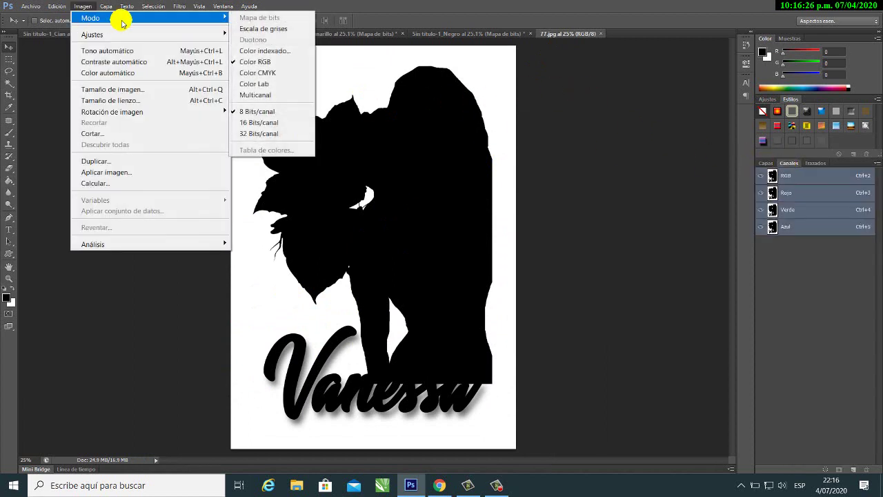
{"action": "left_click", "coordinate": [268, 76]}
{"action": "left_click", "coordinate": [456, 193]}
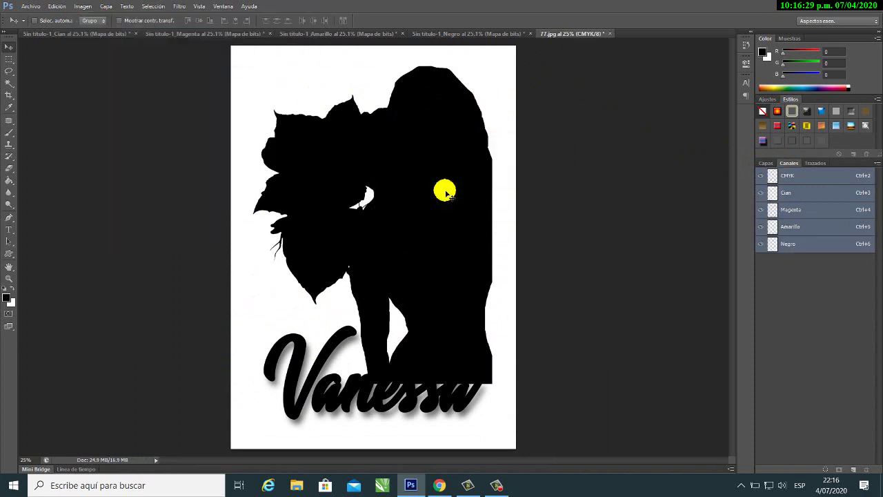
{"action": "left_click", "coordinate": [87, 6]}
{"action": "mouse_move", "coordinate": [173, 17]}
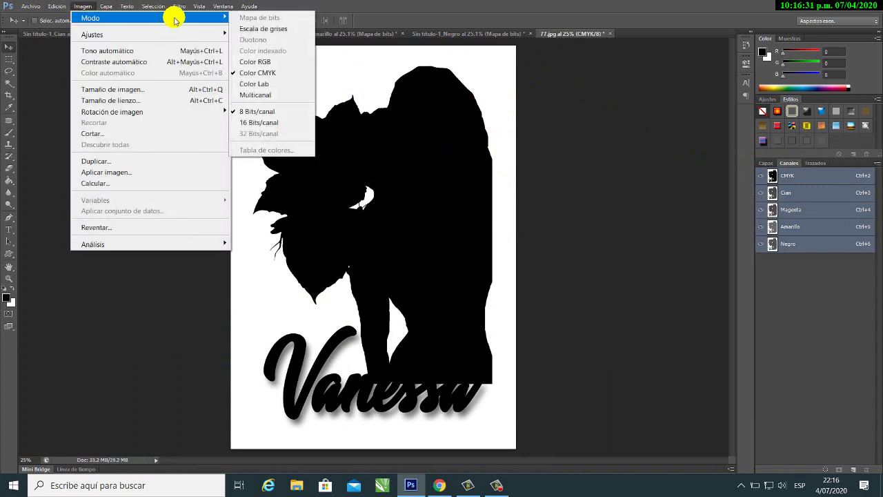
{"action": "left_click", "coordinate": [275, 28]}
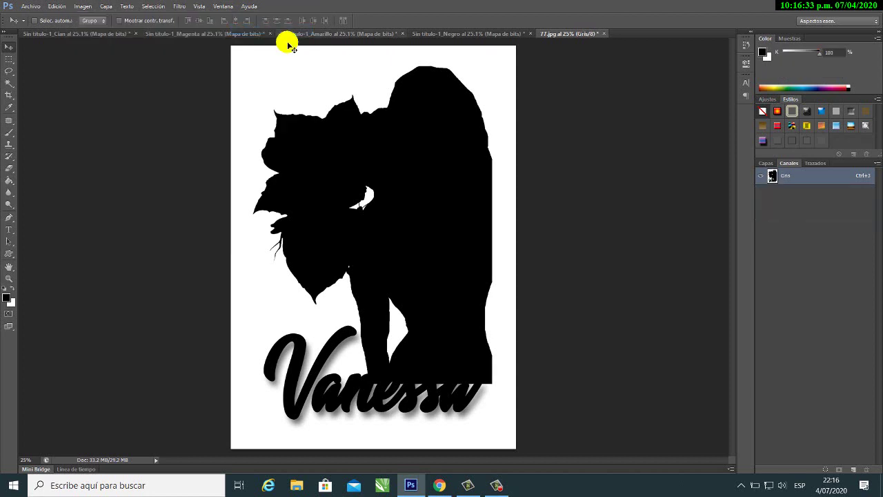
Convert the Negro document from bitmap mode to grayscale
{"action": "left_click", "coordinate": [446, 32]}
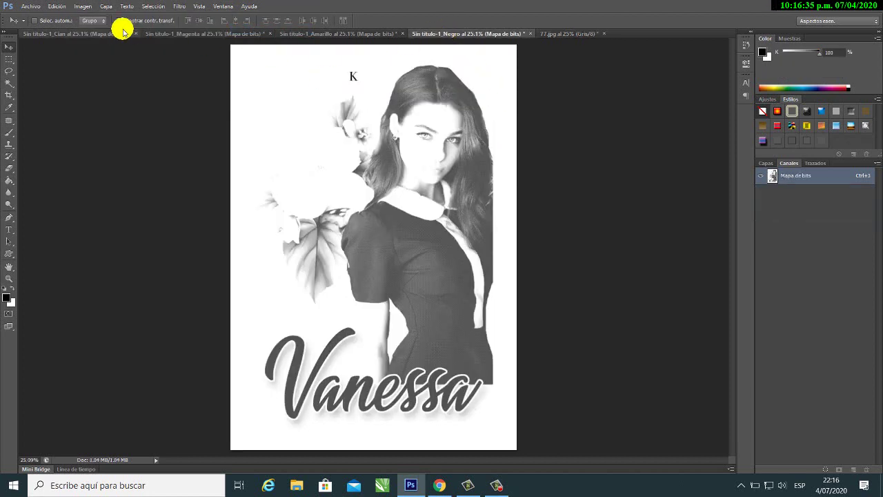
{"action": "left_click", "coordinate": [84, 6]}
{"action": "mouse_move", "coordinate": [221, 17]}
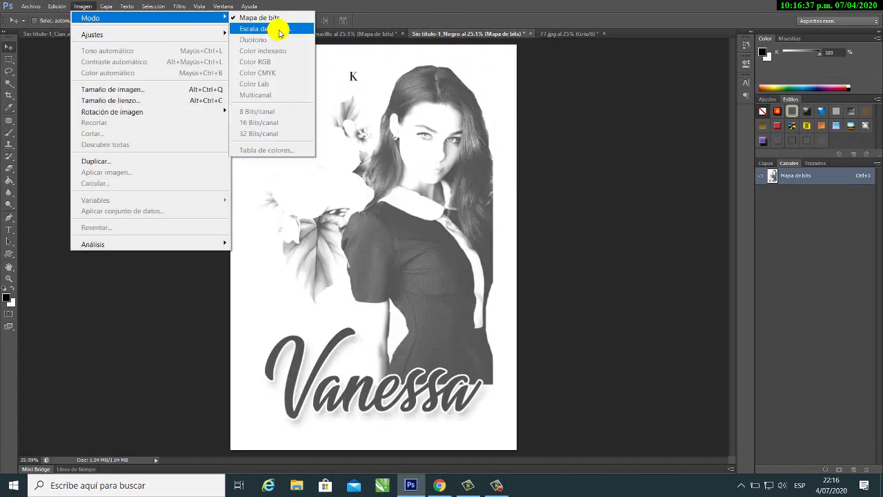
{"action": "left_click", "coordinate": [276, 28]}
{"action": "left_click", "coordinate": [468, 165]}
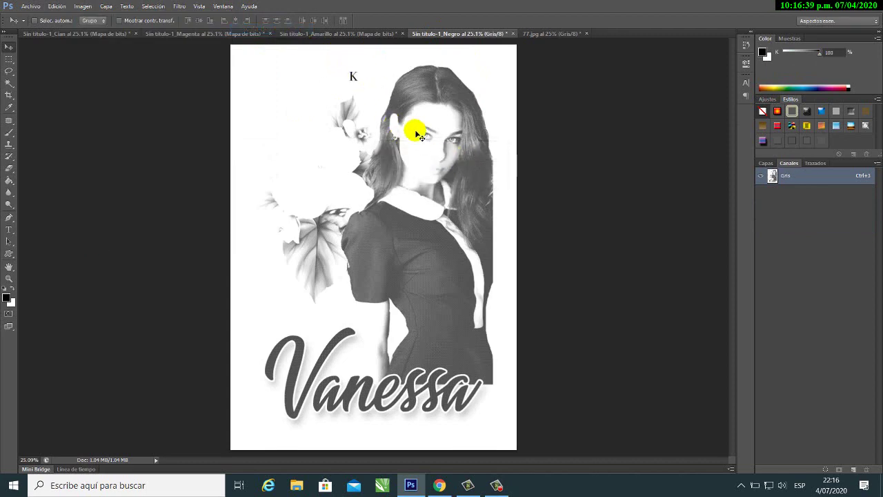
Convert the Amarillo document from bitmap mode to grayscale
{"action": "left_click", "coordinate": [345, 32]}
{"action": "left_click", "coordinate": [93, 7]}
{"action": "mouse_move", "coordinate": [177, 15]}
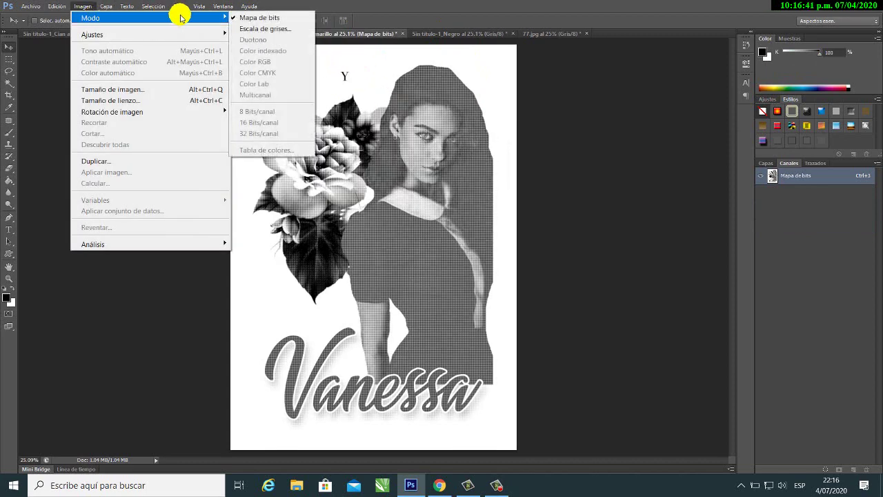
{"action": "left_click", "coordinate": [270, 28]}
{"action": "left_click", "coordinate": [456, 165]}
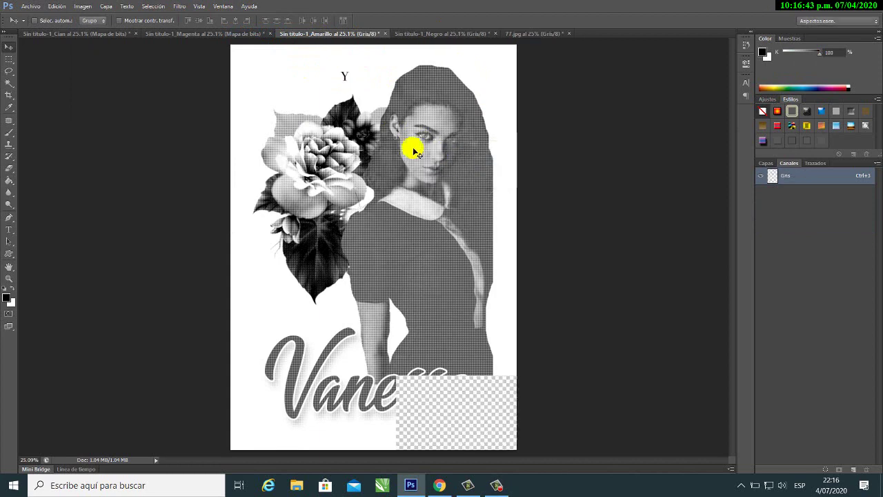
Convert the Magenta document from bitmap mode to grayscale
{"action": "left_click", "coordinate": [197, 34]}
{"action": "left_click", "coordinate": [84, 6]}
{"action": "mouse_move", "coordinate": [92, 18]}
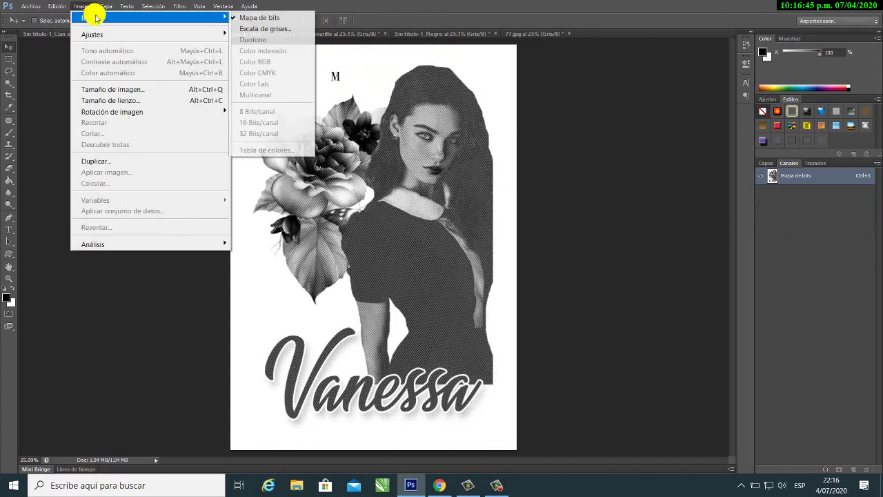
{"action": "left_click", "coordinate": [257, 28]}
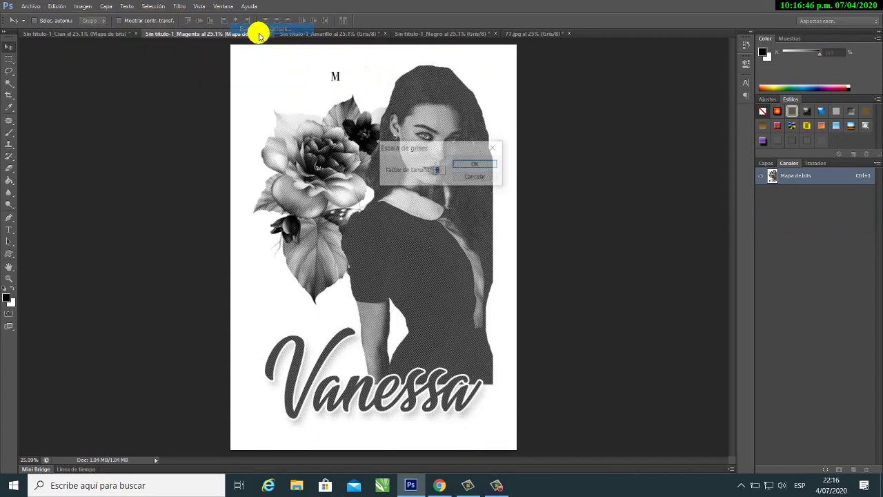
{"action": "left_click", "coordinate": [466, 165]}
Convert the Cian document from bitmap mode to grayscale
{"action": "left_click", "coordinate": [102, 34]}
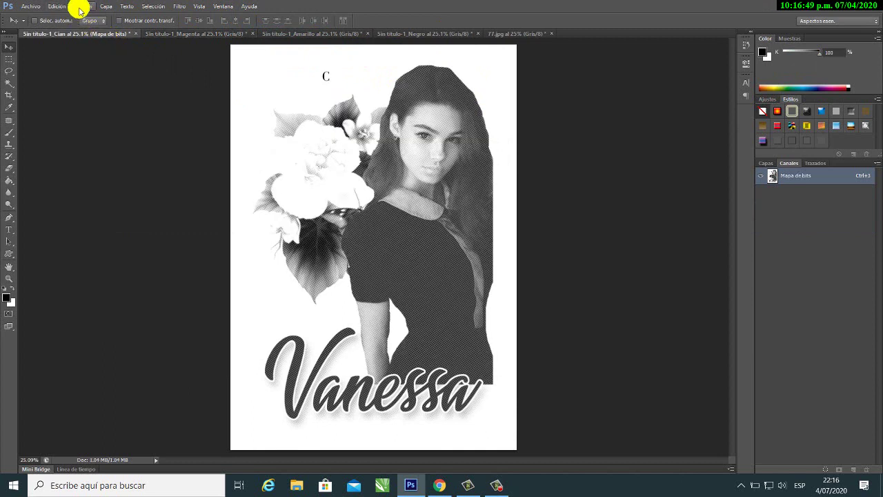
{"action": "left_click", "coordinate": [80, 10]}
{"action": "mouse_move", "coordinate": [202, 18]}
{"action": "left_click", "coordinate": [253, 26]}
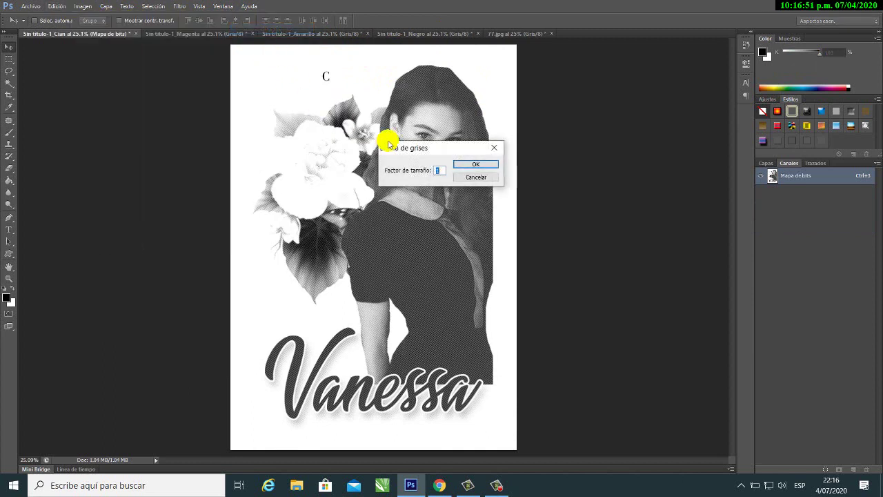
{"action": "left_click", "coordinate": [474, 166]}
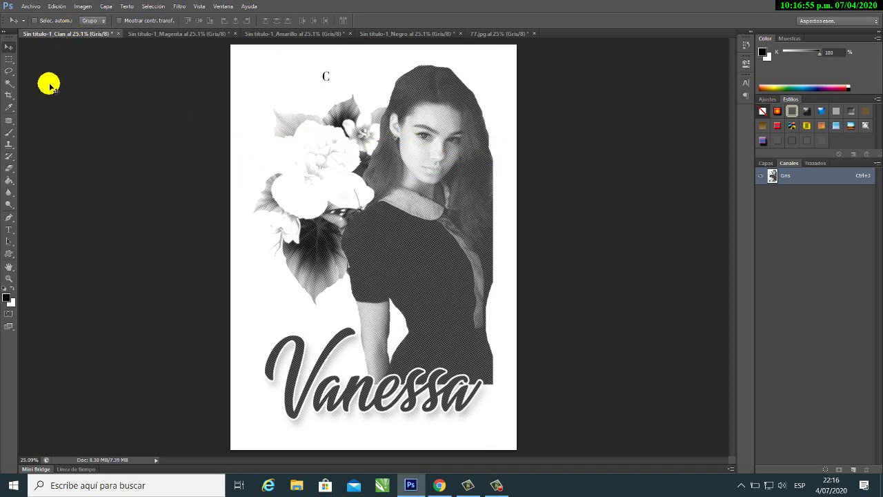
Draw a black registration-mark custom shape about 216 px wide in the Cian document and move it to the page's upper-left corner
{"action": "left_click", "coordinate": [12, 257]}
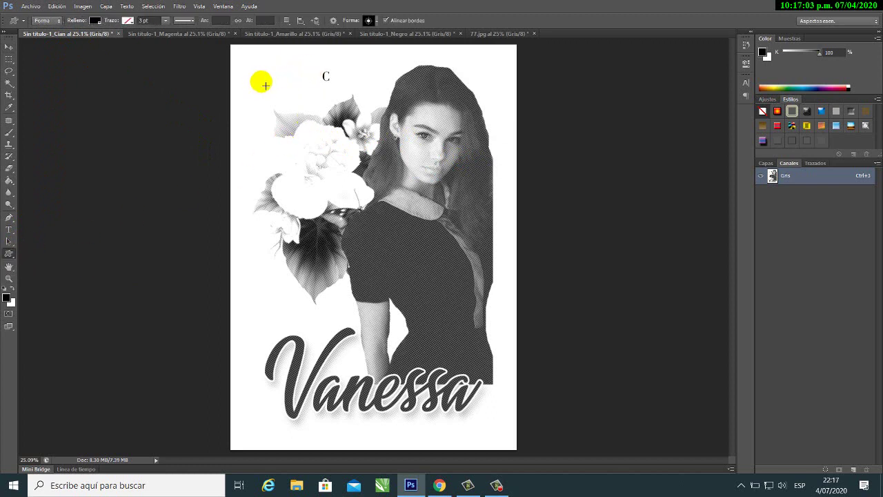
{"action": "left_click_drag", "start_coordinate": [265, 79], "coordinate": [292, 101]}
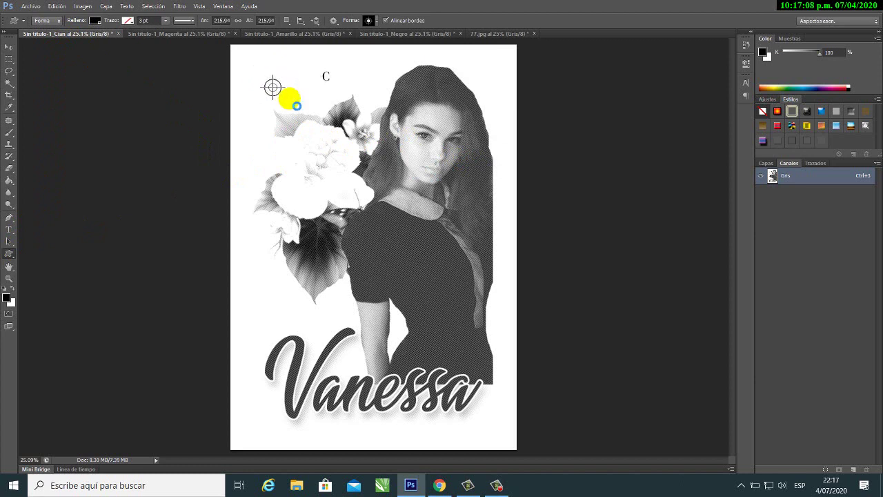
{"action": "left_click", "coordinate": [9, 50]}
{"action": "left_click_drag", "start_coordinate": [271, 88], "coordinate": [254, 71]}
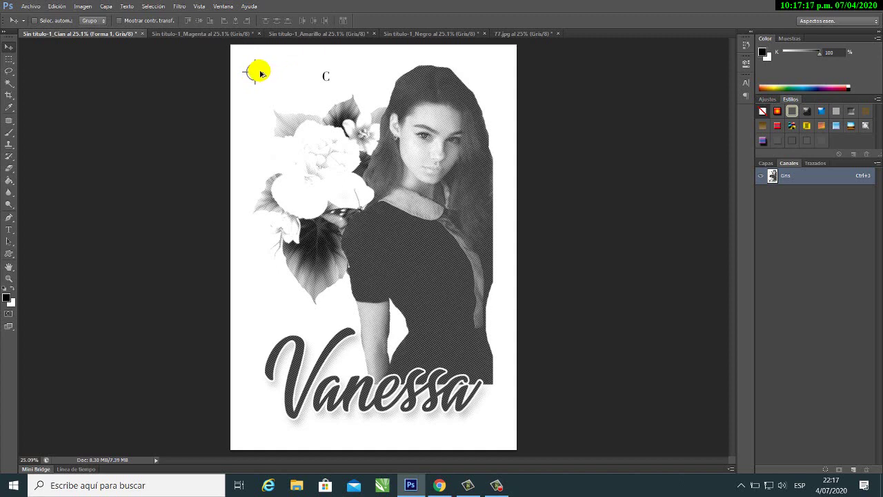
Duplicate the registration mark to the page's upper-right corner, and duplicate both marks down to the two lower corners
{"action": "left_click_drag", "start_coordinate": [261, 74], "coordinate": [495, 79]}
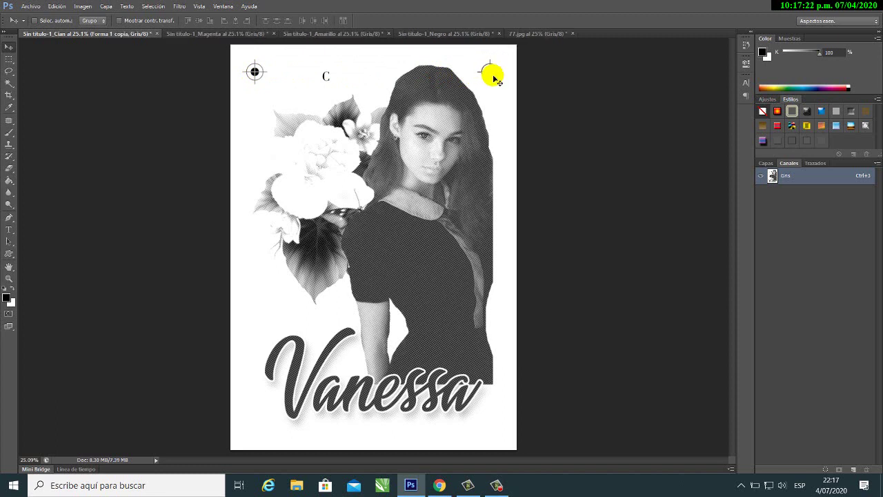
{"action": "left_click", "coordinate": [764, 167]}
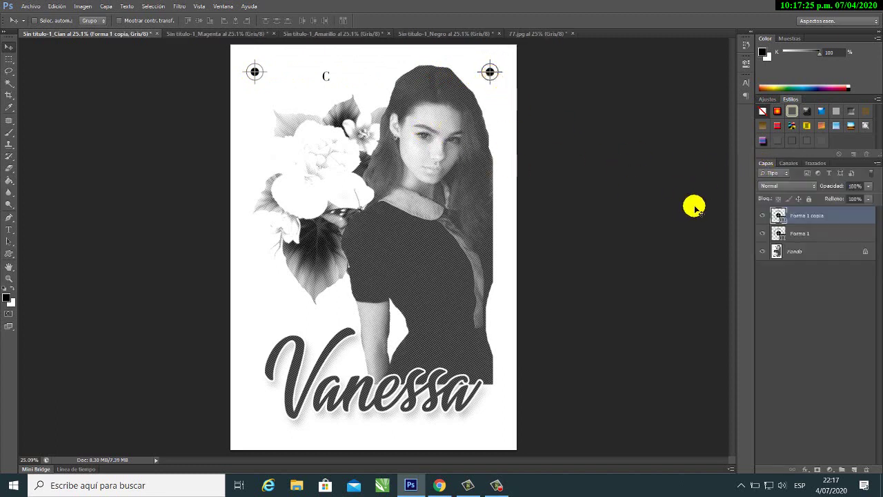
{"action": "left_click", "coordinate": [825, 239], "text": "shift"}
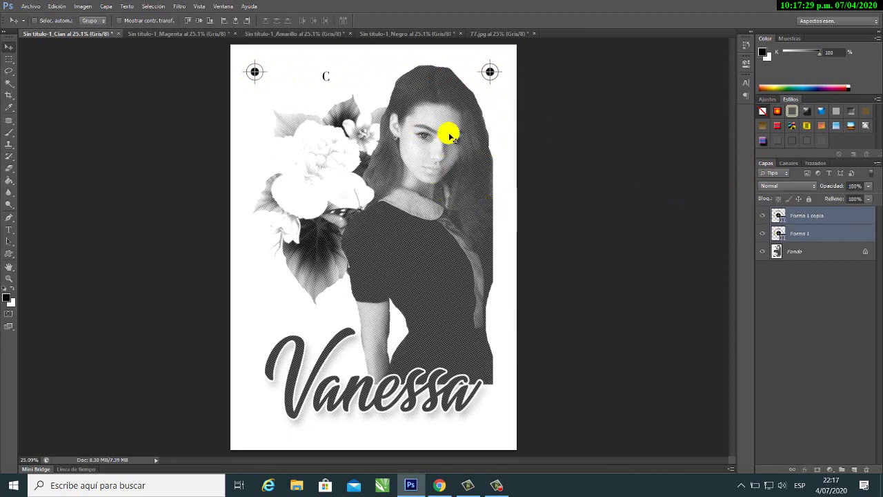
{"action": "left_click_drag", "start_coordinate": [493, 79], "coordinate": [514, 425]}
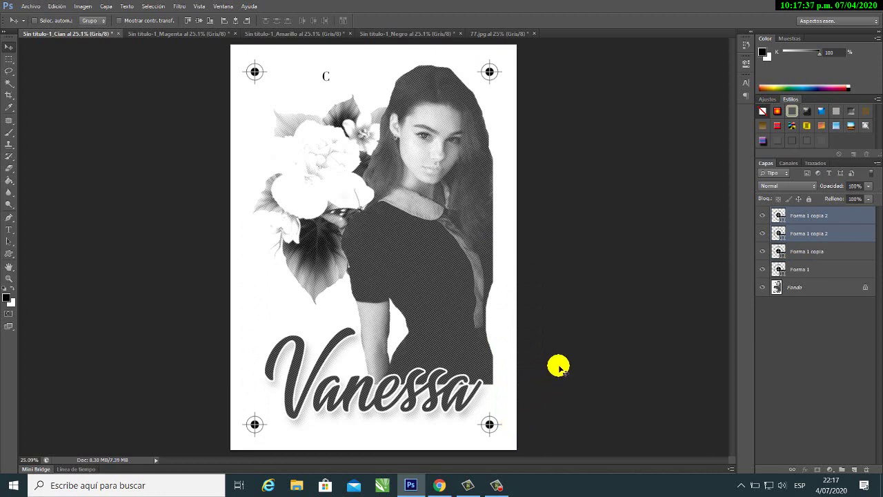
Merge the four registration-mark shape layers of the Cian document into a single layer
{"action": "left_click", "coordinate": [817, 221]}
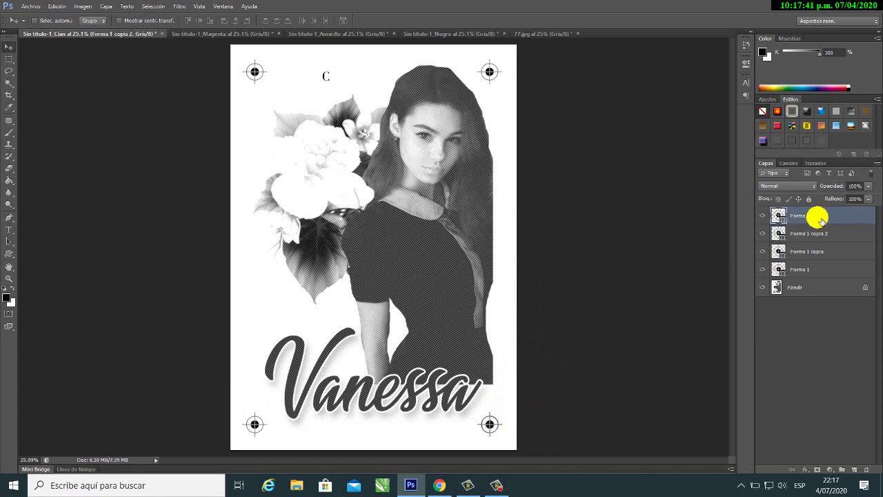
{"action": "left_click", "coordinate": [819, 235], "text": "ctrl"}
{"action": "left_click", "coordinate": [814, 252], "text": "ctrl"}
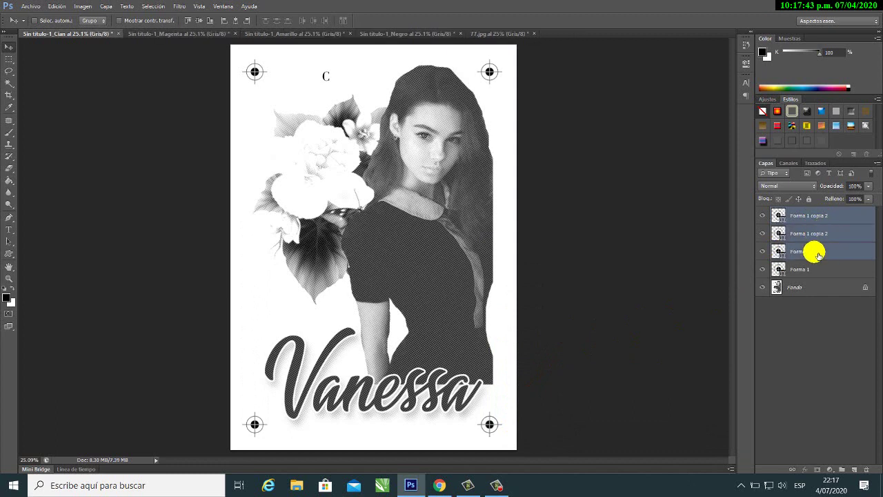
{"action": "left_click", "coordinate": [815, 271], "text": "ctrl"}
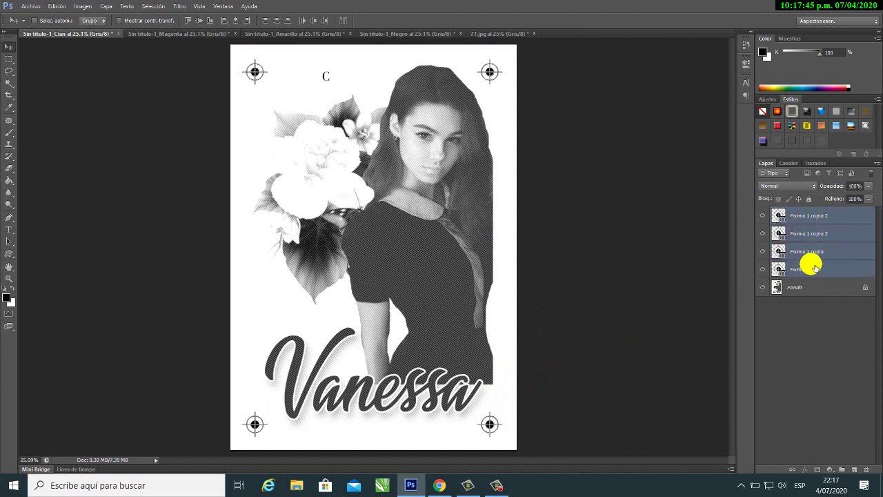
{"action": "key", "text": "ctrl+e"}
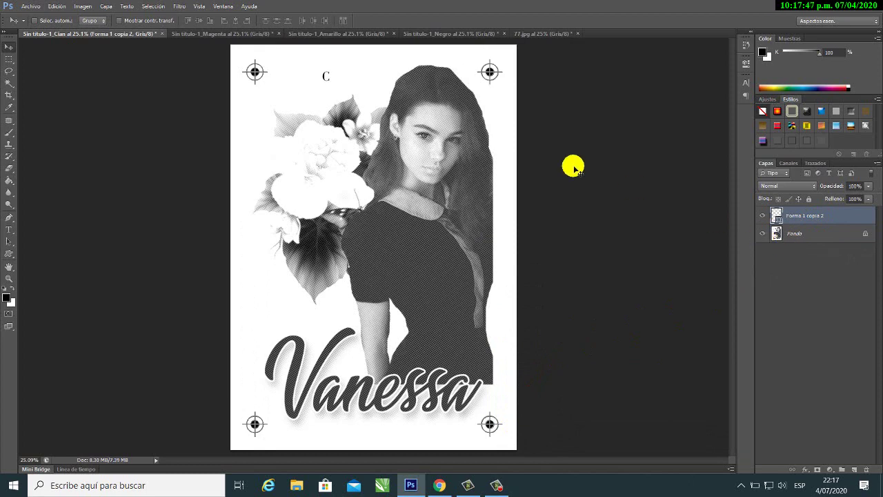
Compare the page placement of the artwork across the Cian, Magenta, Amarillo, Negro and 77.jpg documents
{"action": "left_click", "coordinate": [204, 34]}
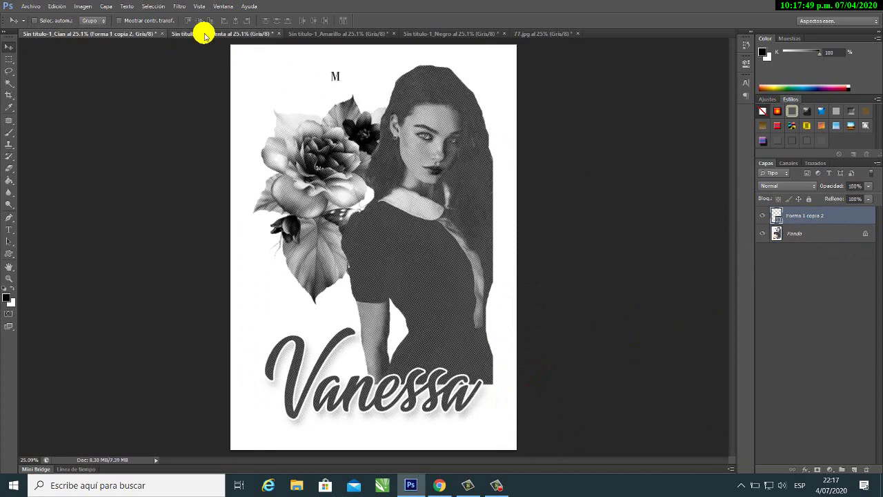
{"action": "left_click", "coordinate": [331, 33]}
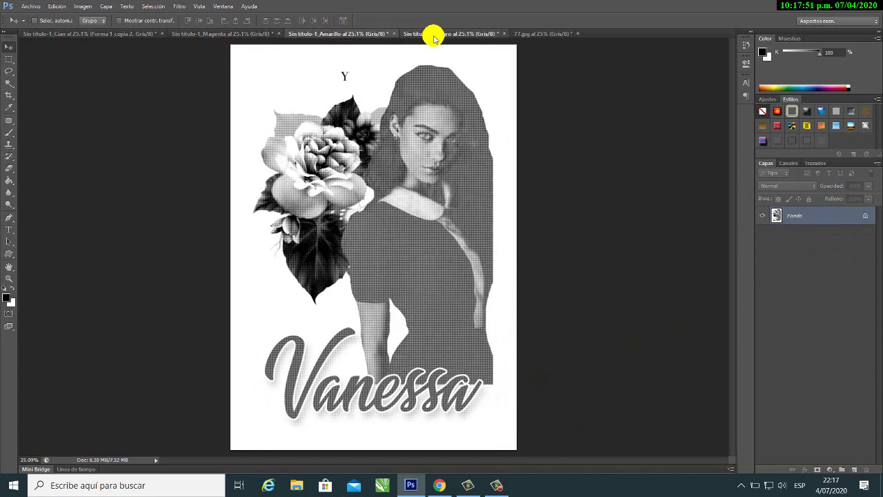
{"action": "left_click", "coordinate": [434, 33]}
{"action": "left_click", "coordinate": [532, 33]}
{"action": "left_click", "coordinate": [125, 33]}
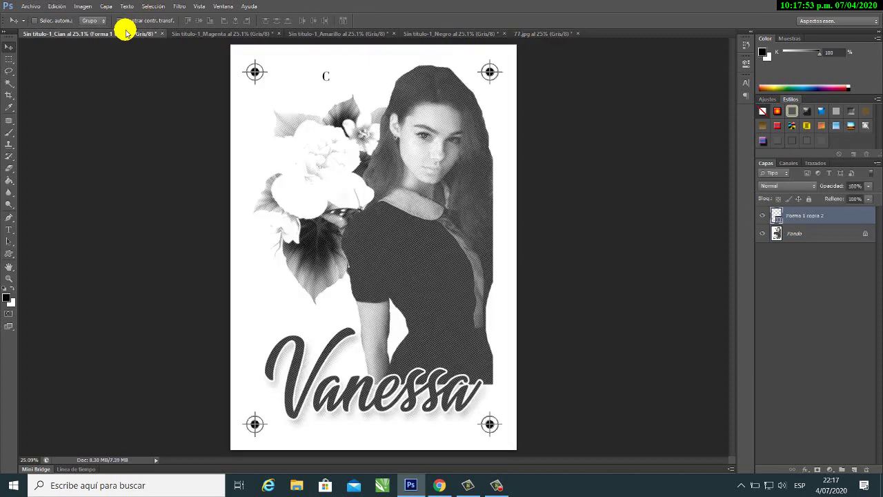
{"action": "left_click", "coordinate": [529, 34]}
{"action": "left_click", "coordinate": [483, 34]}
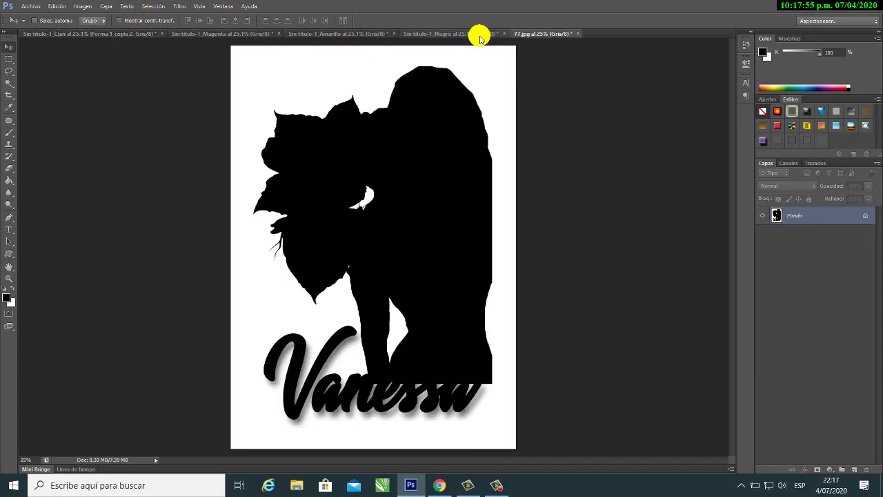
{"action": "left_click", "coordinate": [337, 35]}
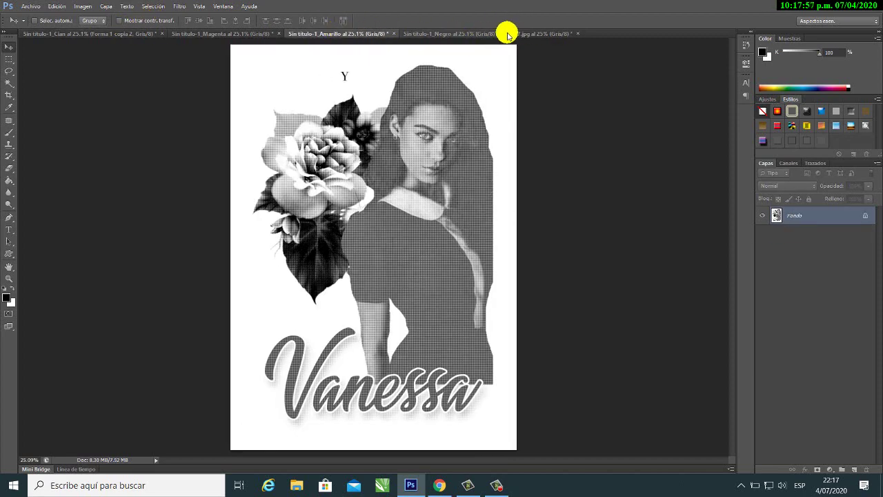
{"action": "left_click", "coordinate": [531, 34]}
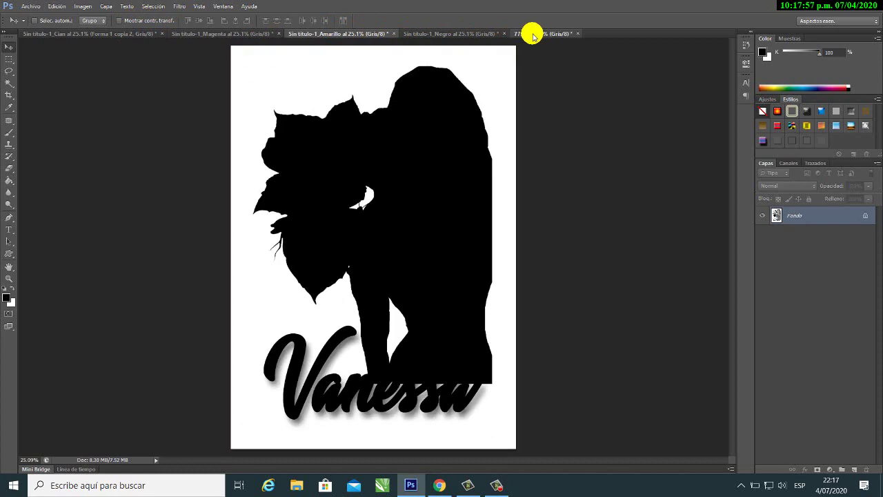
Fit the 77.jpg silhouette on screen, check the Negro document and fit the Amarillo document on screen
{"action": "left_click", "coordinate": [9, 278]}
{"action": "right_click", "coordinate": [308, 161]}
{"action": "left_click", "coordinate": [347, 171]}
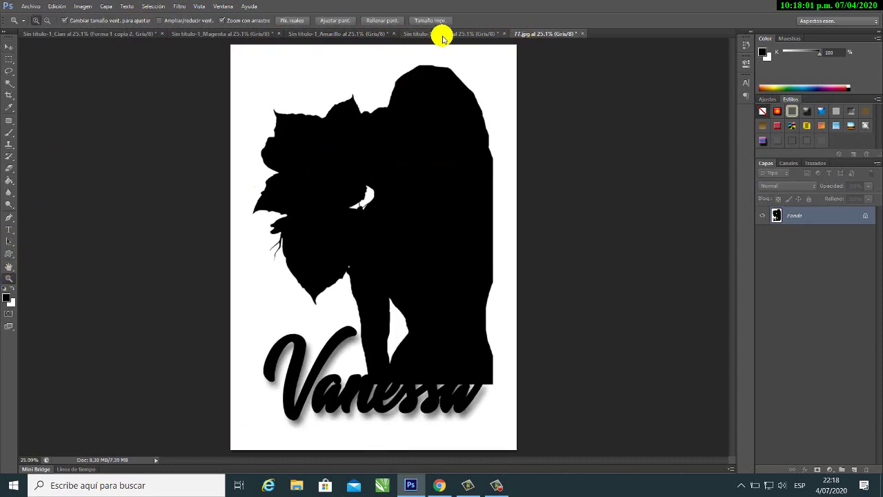
{"action": "left_click_drag", "start_coordinate": [443, 38], "coordinate": [380, 53]}
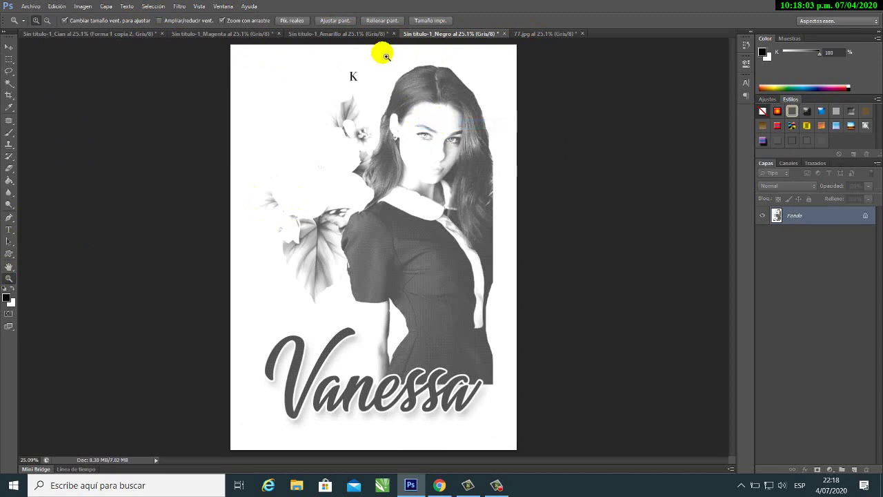
{"action": "left_click", "coordinate": [350, 33]}
{"action": "right_click", "coordinate": [367, 94]}
{"action": "left_click", "coordinate": [379, 101]}
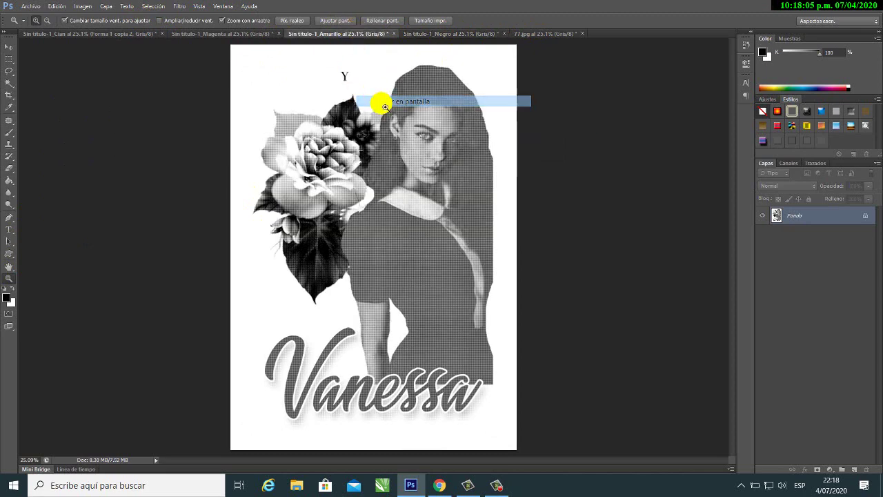
Fit the Magenta and Cian documents on screen and return to the Move tool
{"action": "left_click", "coordinate": [199, 33]}
{"action": "right_click", "coordinate": [320, 100]}
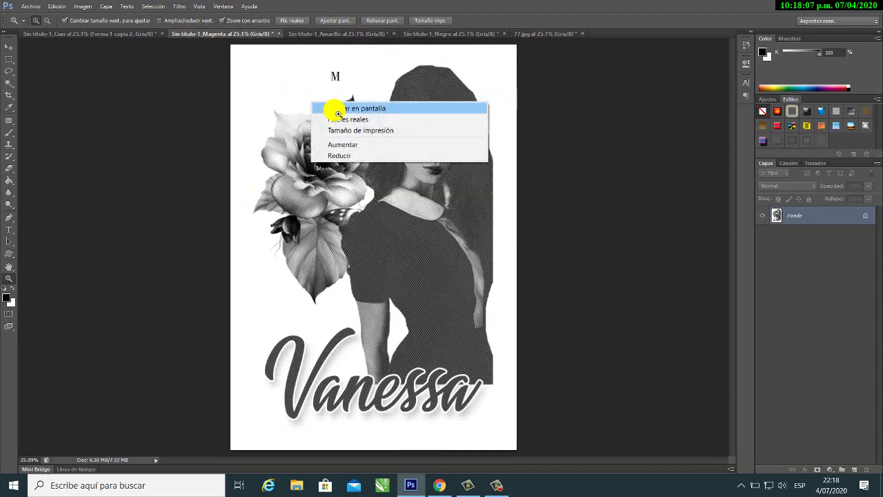
{"action": "left_click", "coordinate": [329, 111]}
{"action": "left_click", "coordinate": [117, 34]}
{"action": "right_click", "coordinate": [295, 85]}
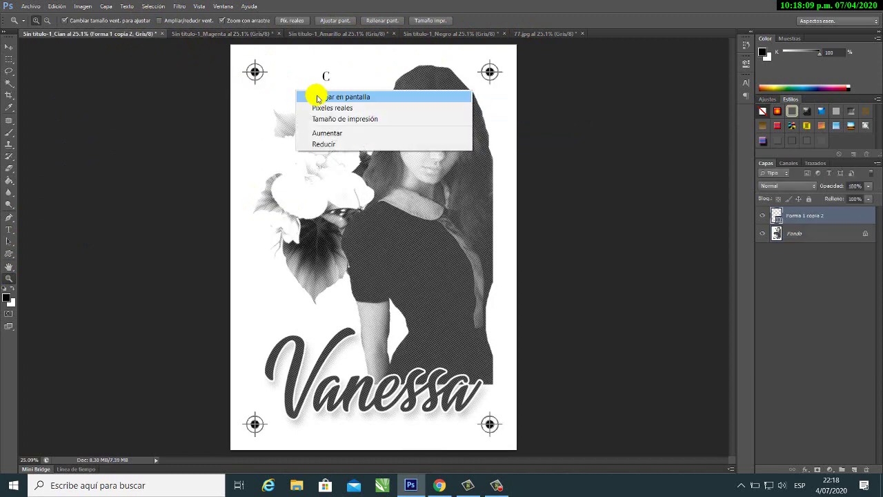
{"action": "left_click", "coordinate": [315, 92]}
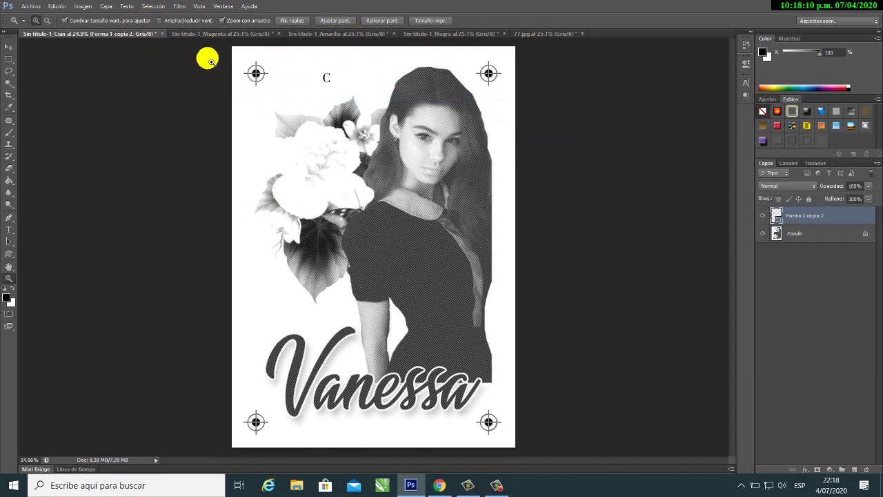
{"action": "left_click", "coordinate": [10, 45]}
Fit the Magenta document on screen with the Zoom tool
{"action": "left_click", "coordinate": [197, 33]}
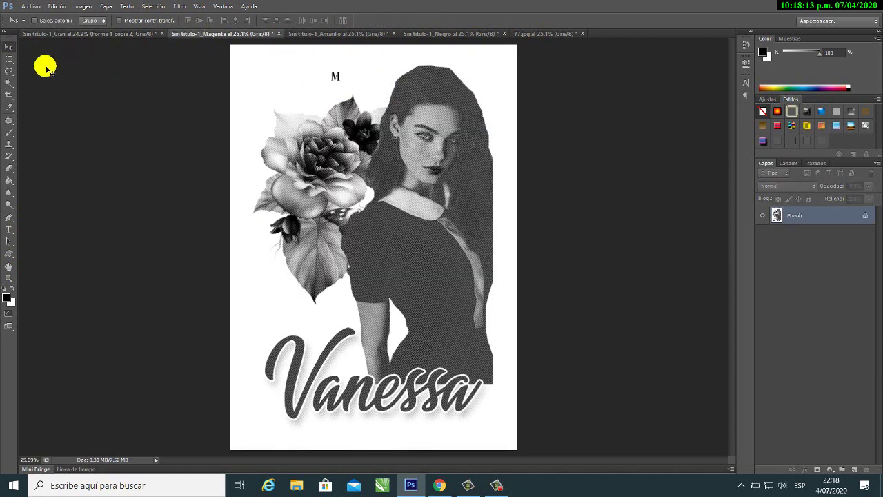
{"action": "left_click", "coordinate": [9, 279]}
{"action": "right_click", "coordinate": [333, 131]}
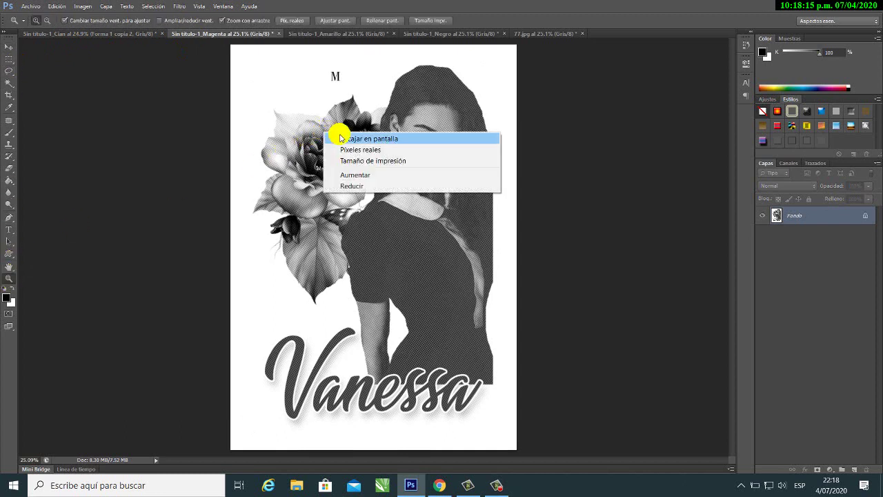
{"action": "left_click", "coordinate": [350, 134]}
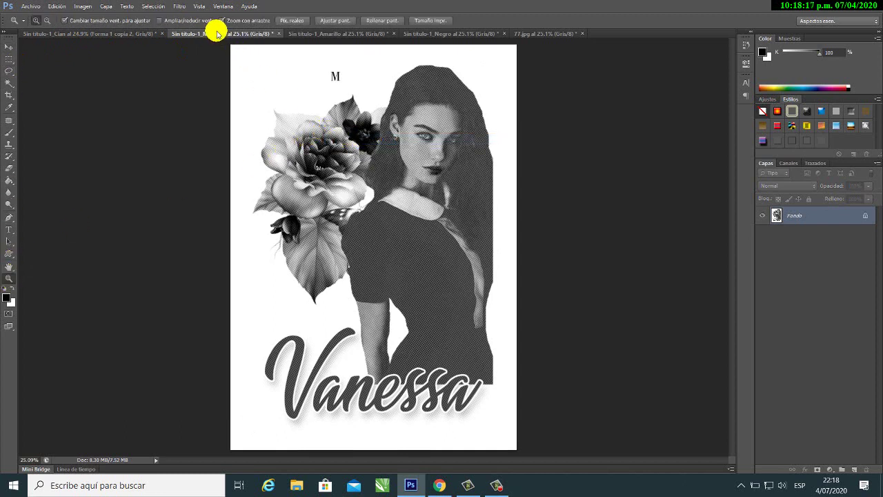
{"action": "right_click", "coordinate": [326, 83]}
{"action": "left_click", "coordinate": [345, 93]}
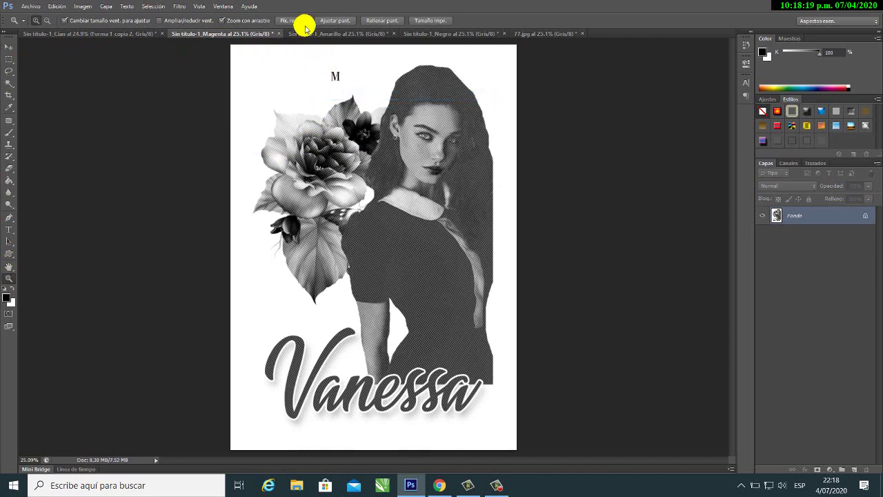
Check the Amarillo document's page placement and fit the Negro document on screen
{"action": "left_click", "coordinate": [308, 34]}
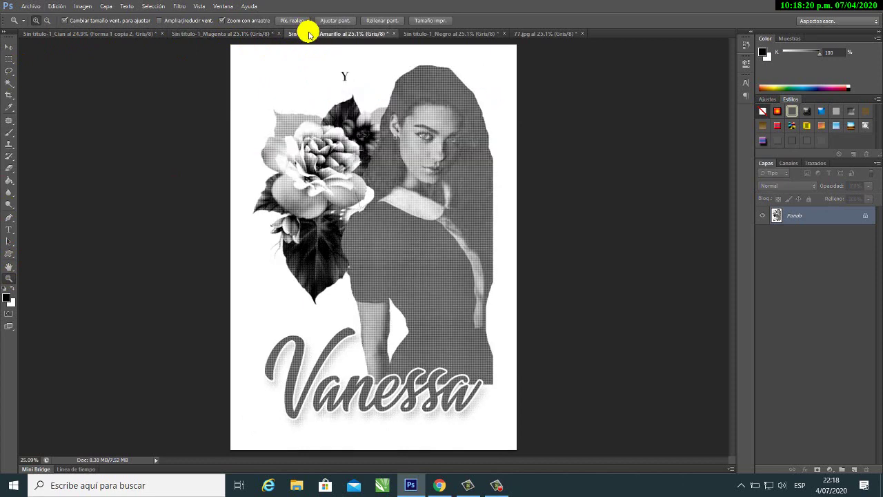
{"action": "left_click", "coordinate": [410, 33]}
{"action": "left_click", "coordinate": [529, 41]}
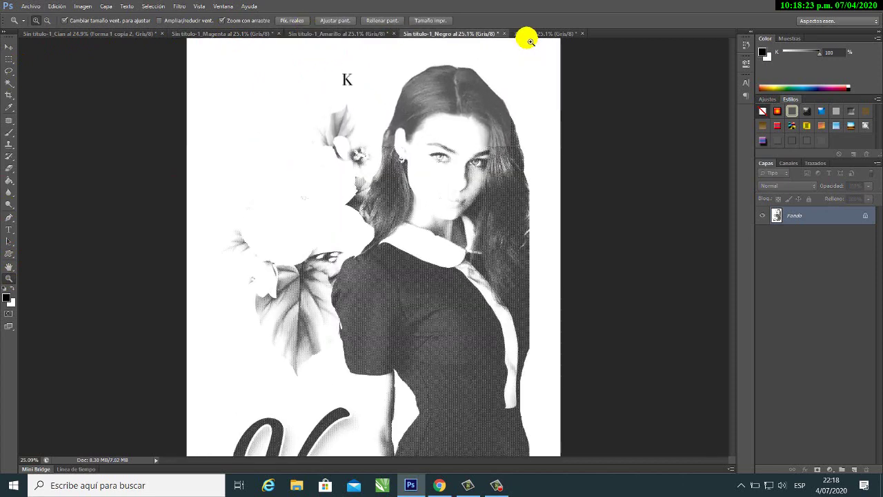
{"action": "right_click", "coordinate": [473, 96]}
{"action": "left_click", "coordinate": [498, 105]}
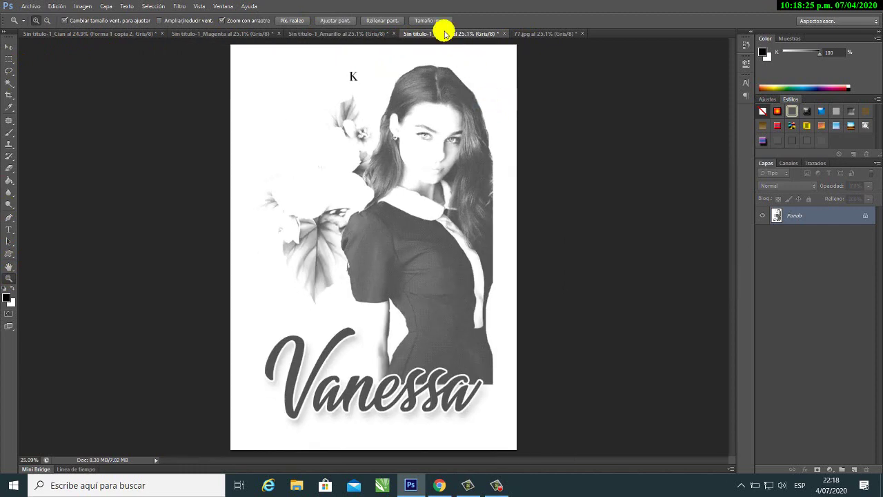
Compare the 77.jpg silhouette's page placement with the Negro document and return to Cian with the Move tool active
{"action": "left_click", "coordinate": [529, 33]}
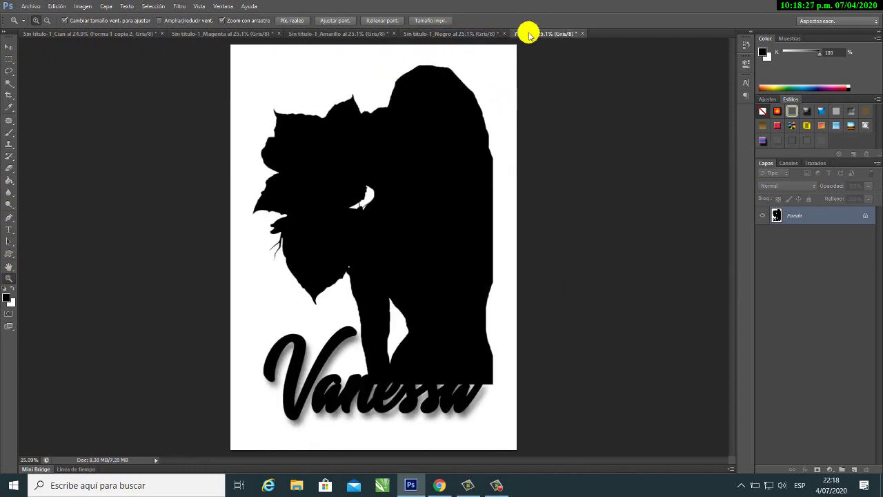
{"action": "left_click", "coordinate": [9, 46]}
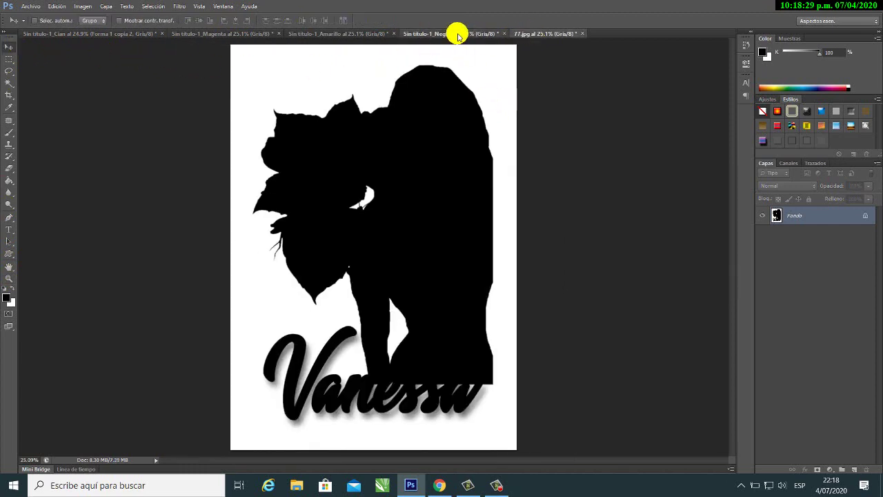
{"action": "left_click", "coordinate": [462, 34]}
{"action": "left_click", "coordinate": [527, 34]}
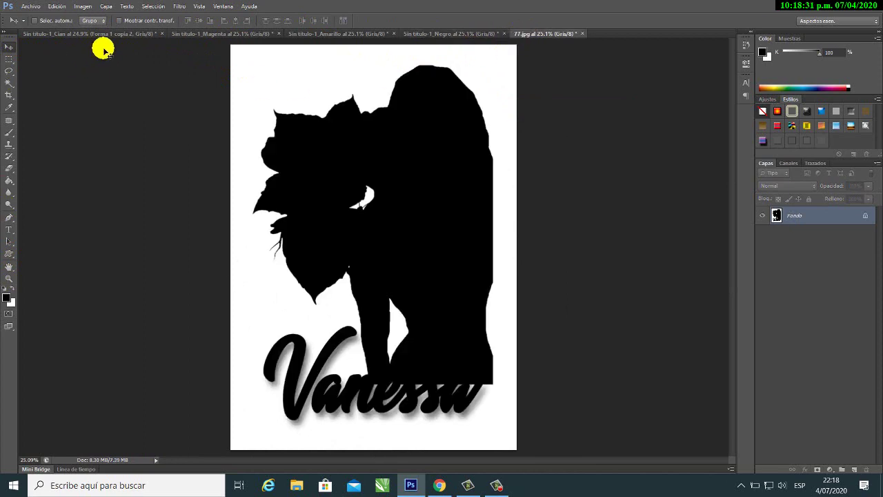
{"action": "left_click", "coordinate": [58, 34]}
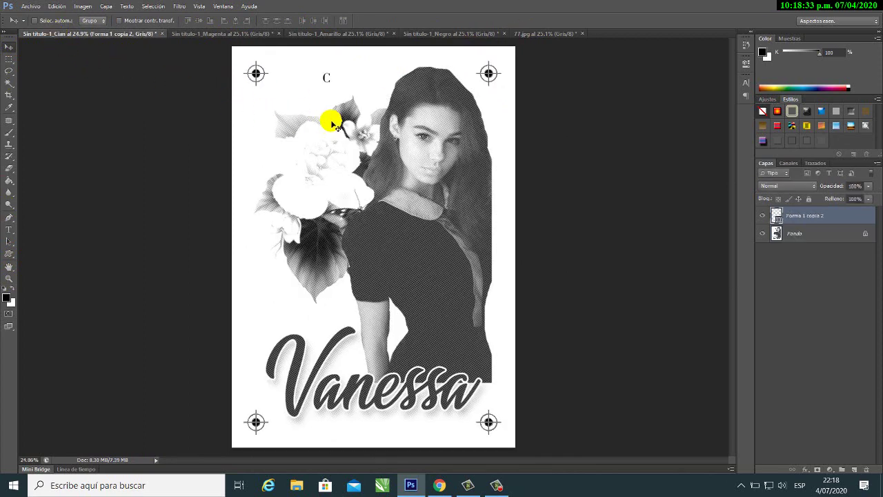
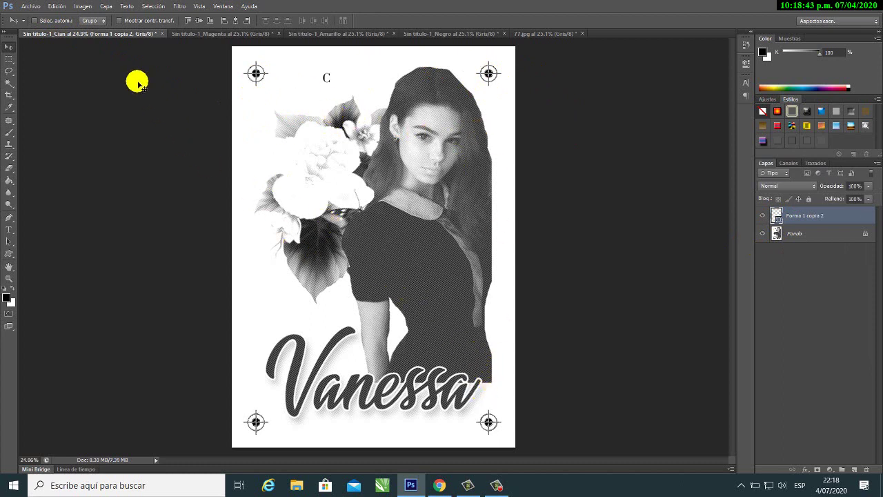
Copy the registration-mark layer from the Cian document and paste it into the Magenta, Amarillo, Negro and 77.jpg documents
{"action": "left_click", "coordinate": [57, 6]}
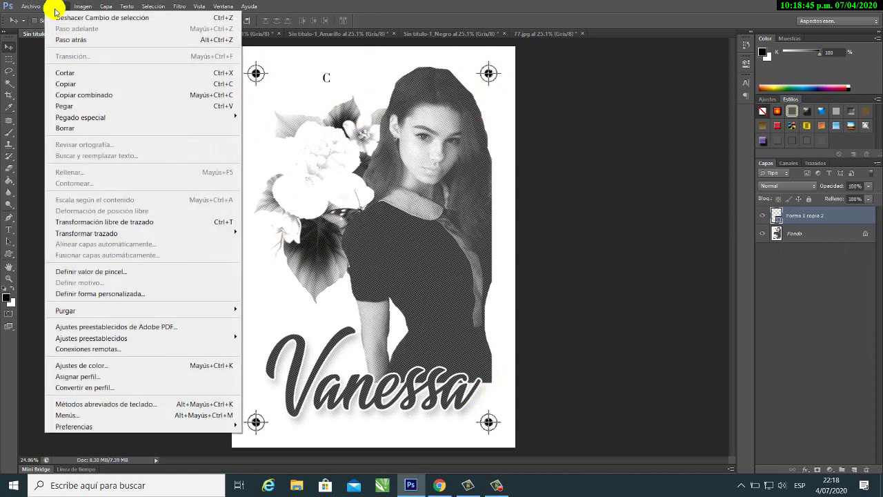
{"action": "left_click", "coordinate": [76, 94]}
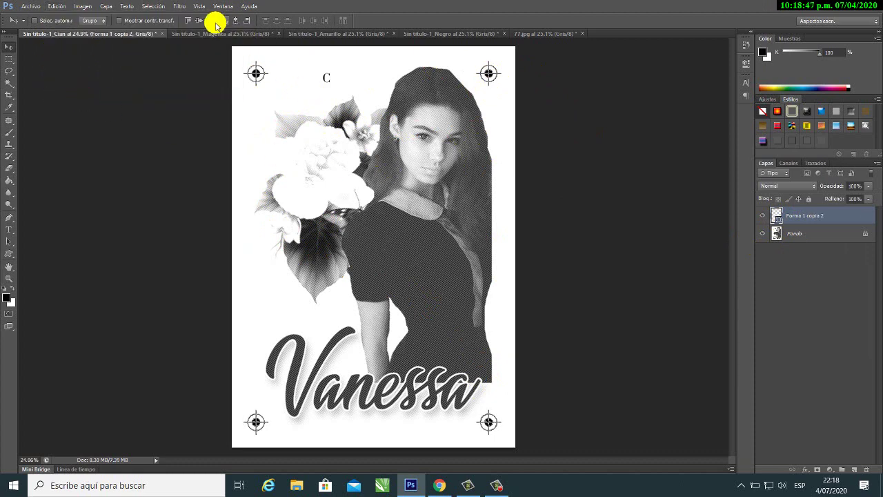
{"action": "left_click", "coordinate": [205, 33]}
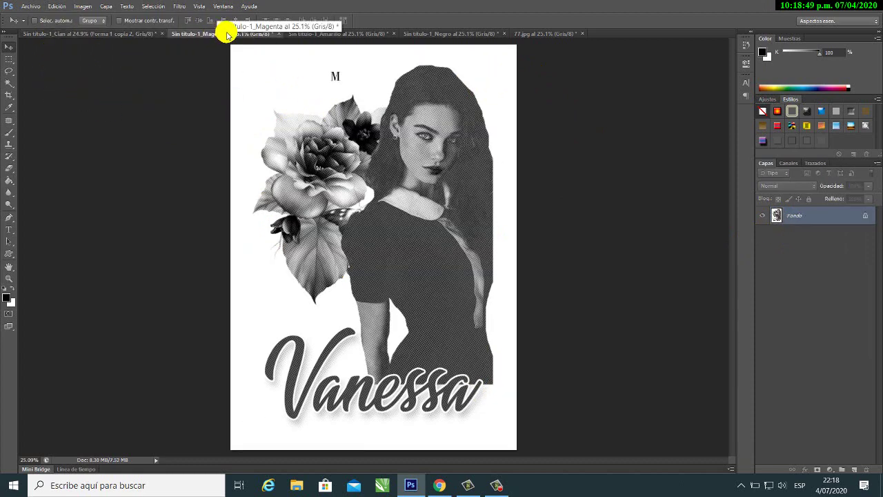
{"action": "key", "text": "ctrl+v"}
{"action": "left_click", "coordinate": [333, 34]}
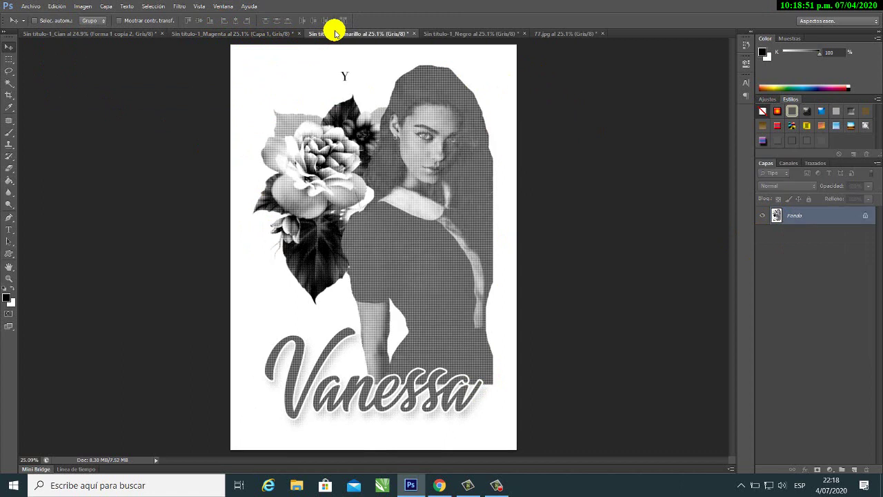
{"action": "key", "text": "ctrl+v"}
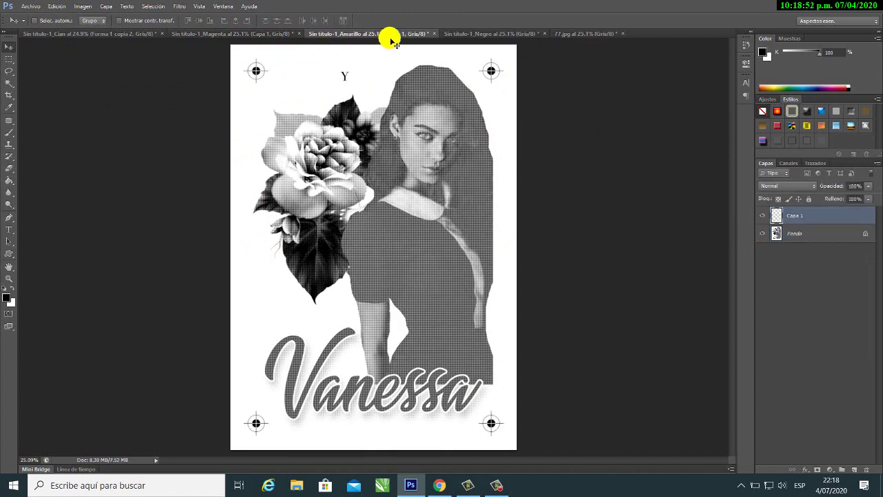
{"action": "left_click", "coordinate": [467, 35]}
{"action": "key", "text": "ctrl+v"}
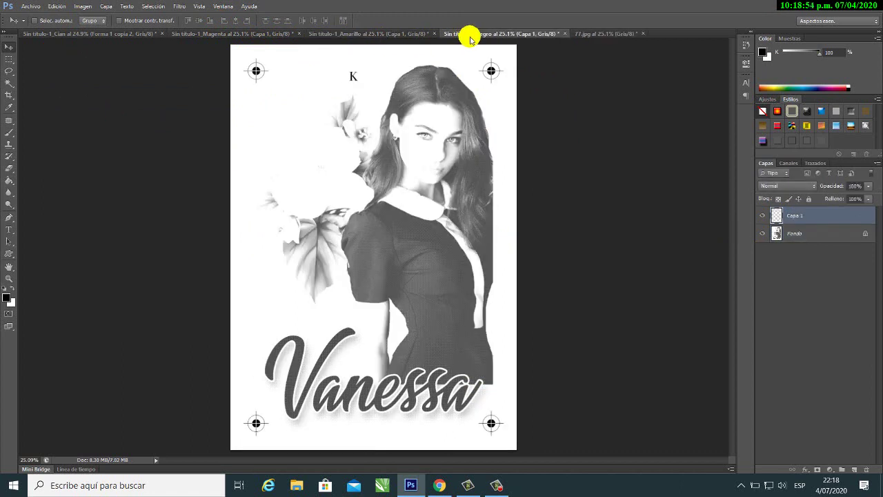
{"action": "left_click", "coordinate": [597, 34]}
{"action": "key", "text": "ctrl+v"}
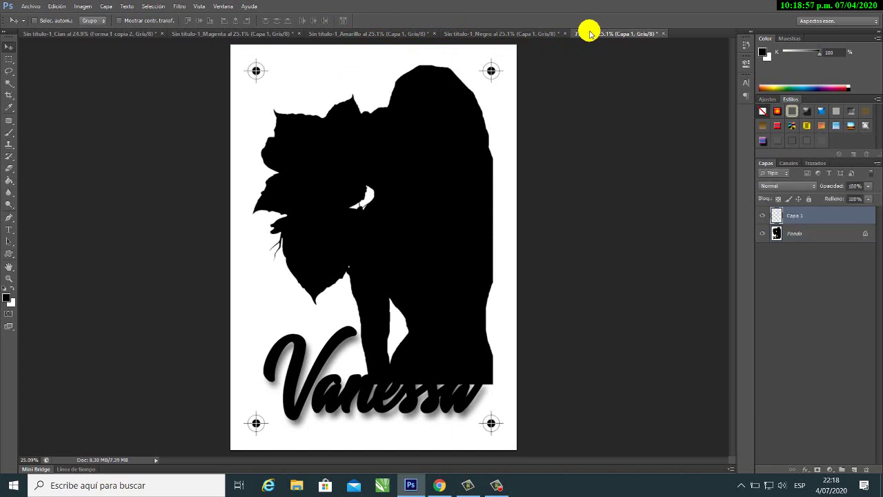
Delete the merged shape layer in the Cian document and paste the copied registration marks in its place
{"action": "left_click", "coordinate": [101, 33]}
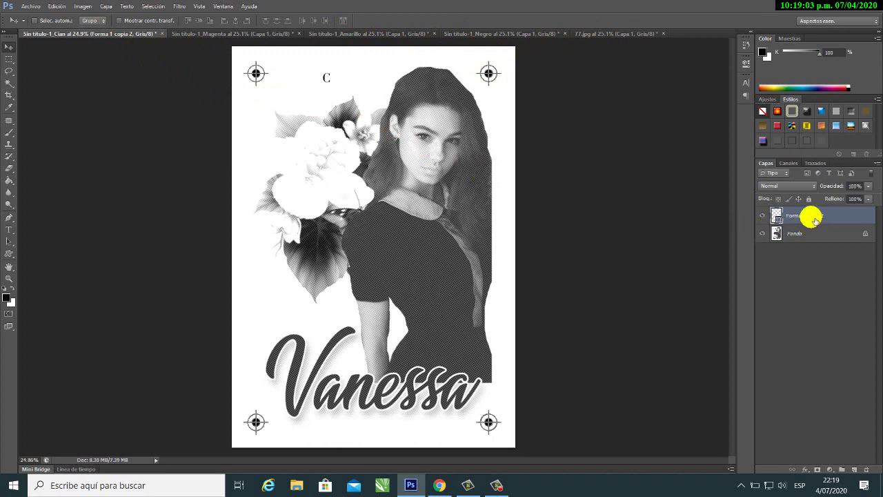
{"action": "left_click_drag", "start_coordinate": [815, 219], "coordinate": [856, 470]}
{"action": "key", "text": "ctrl+v"}
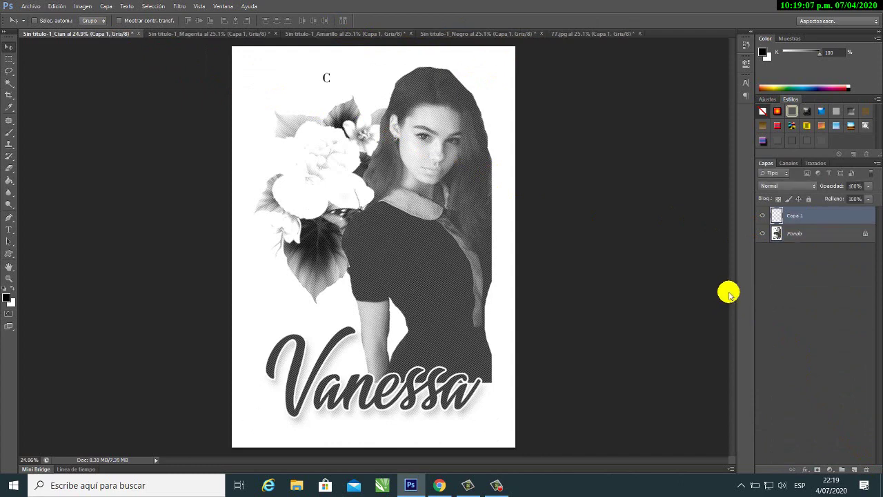
Compare the registration-mark positions across the Magenta, Amarillo, Negro, 77.jpg and Cian documents
{"action": "left_click", "coordinate": [177, 33]}
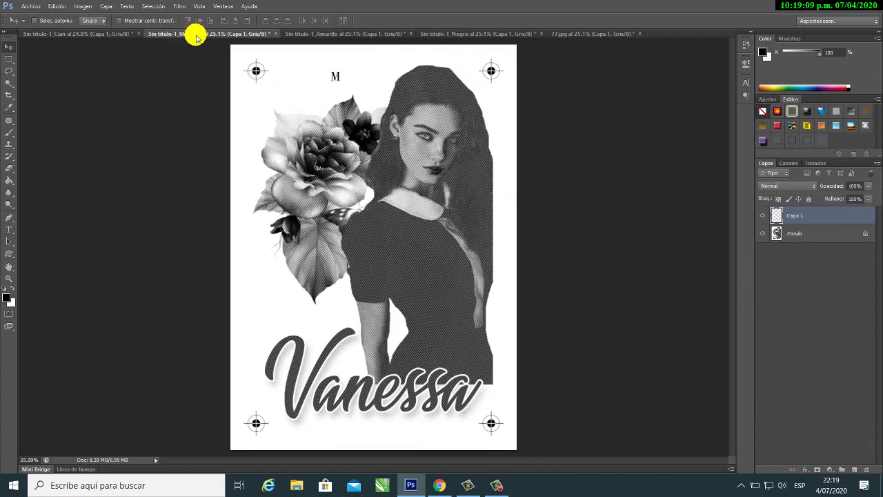
{"action": "left_click", "coordinate": [325, 34]}
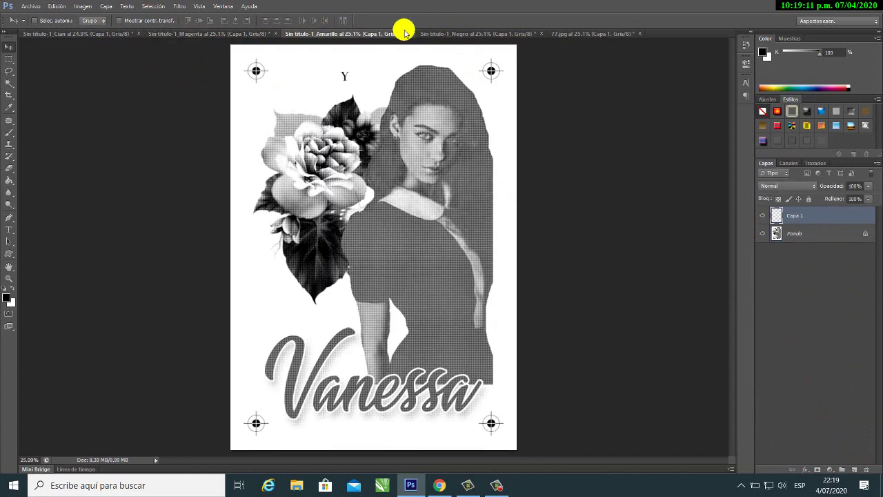
{"action": "left_click", "coordinate": [480, 33]}
{"action": "left_click", "coordinate": [577, 34]}
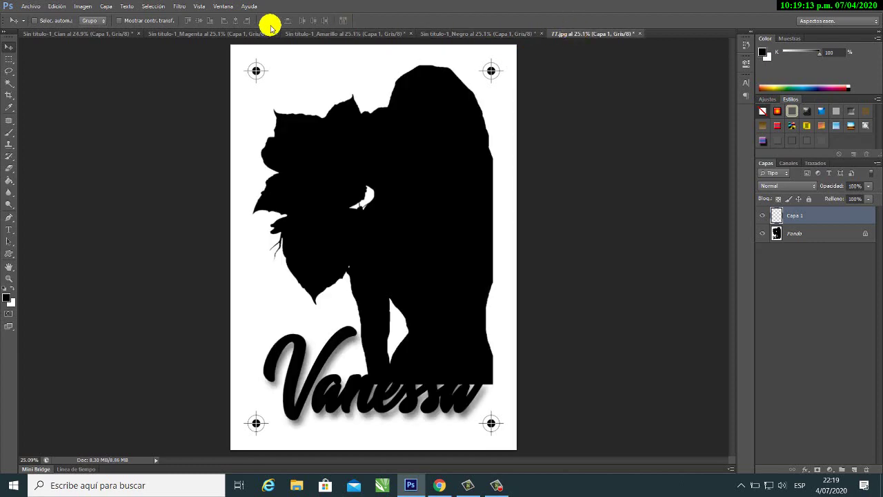
{"action": "left_click", "coordinate": [231, 33]}
{"action": "left_click", "coordinate": [108, 33]}
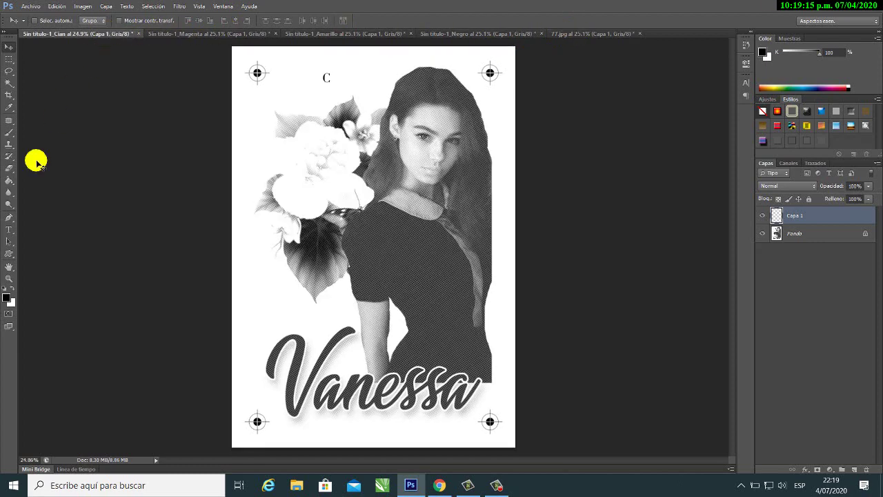
Fit the Cian document on screen and compare its registration marks with those in Magenta and Amarillo
{"action": "left_click", "coordinate": [9, 277]}
{"action": "right_click", "coordinate": [324, 151]}
{"action": "left_click", "coordinate": [335, 153]}
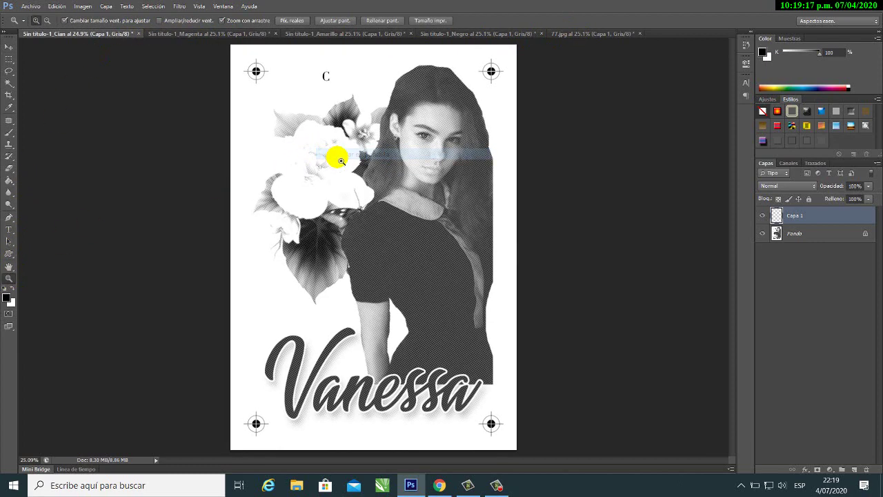
{"action": "left_click", "coordinate": [9, 46]}
{"action": "left_click", "coordinate": [182, 34]}
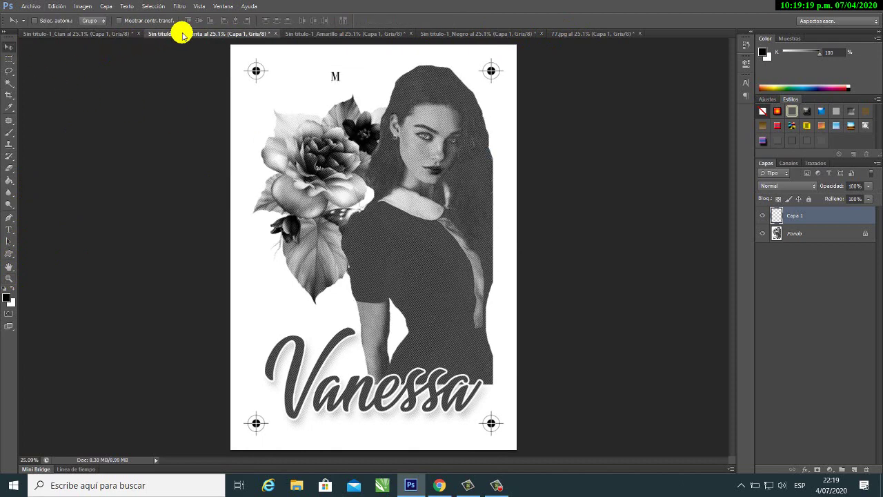
{"action": "left_click", "coordinate": [320, 34]}
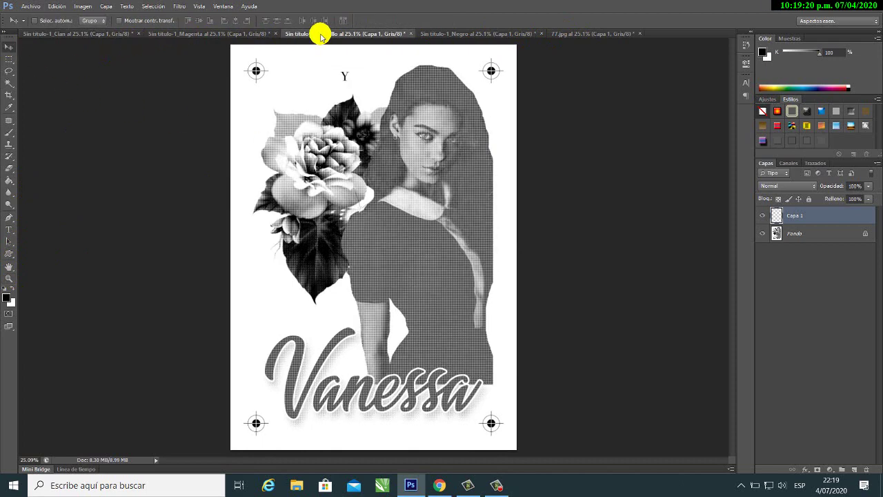
Delete the pasted registration-mark layer in the Cian document and paste the marks again
{"action": "left_click", "coordinate": [107, 34]}
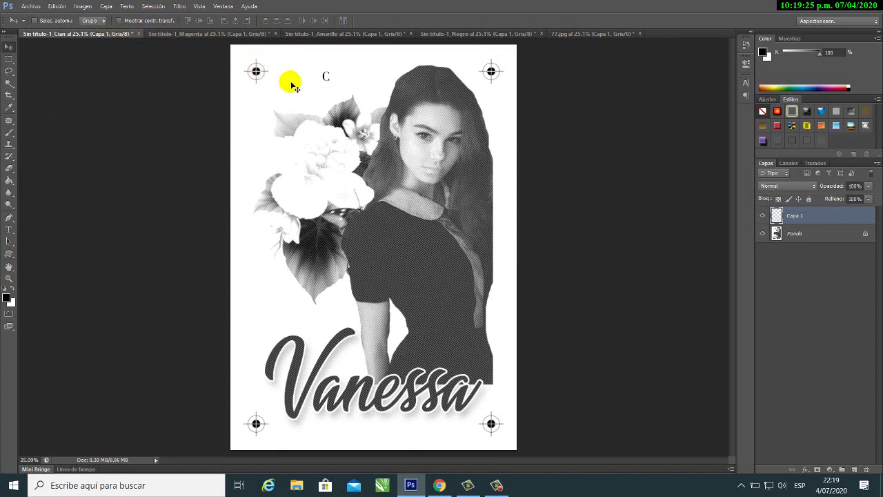
{"action": "left_click_drag", "start_coordinate": [806, 219], "coordinate": [867, 470]}
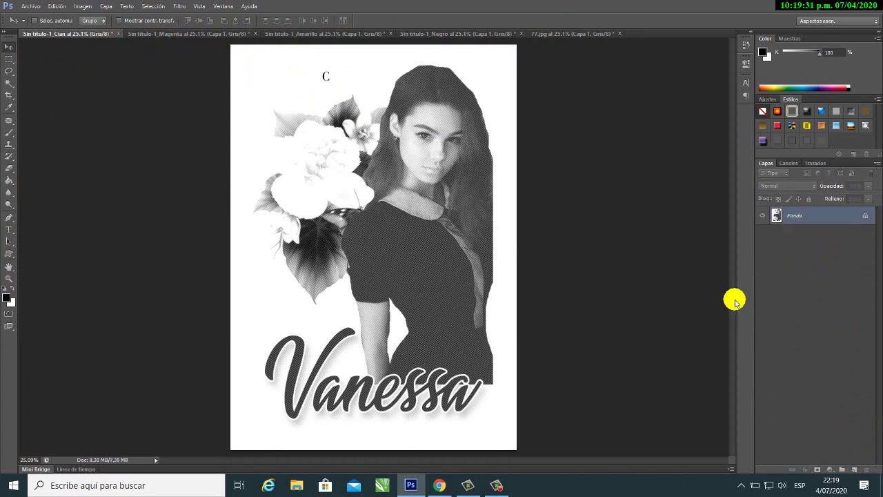
{"action": "key", "text": "ctrl+z"}
Recheck the registration-mark alignment by going through all four channel documents and the 77.jpg silhouette
{"action": "left_click", "coordinate": [181, 33]}
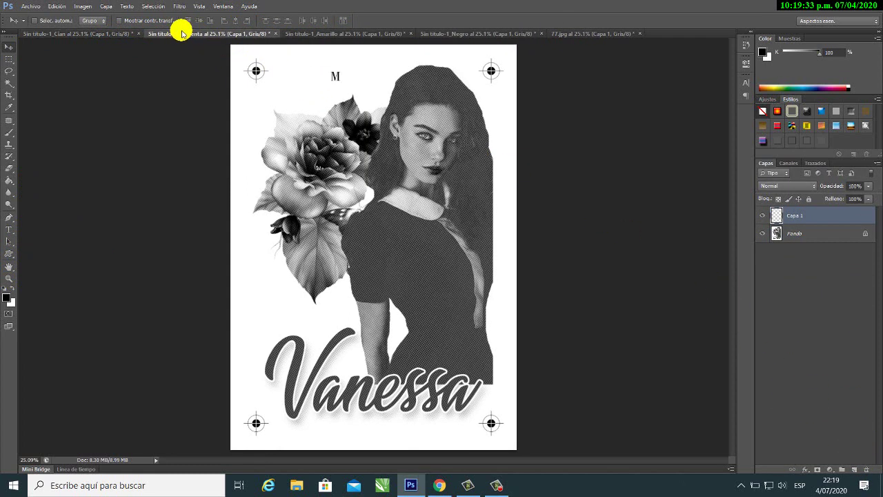
{"action": "left_click", "coordinate": [330, 35]}
{"action": "left_click", "coordinate": [462, 35]}
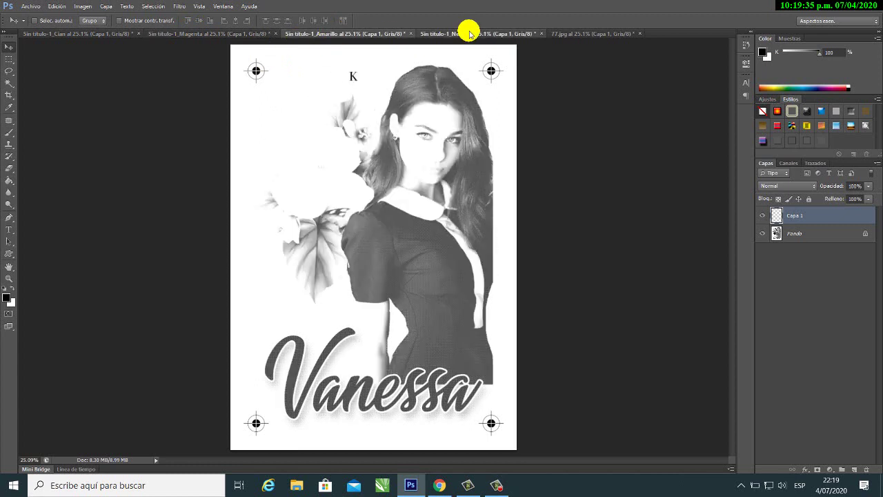
{"action": "left_click", "coordinate": [582, 34]}
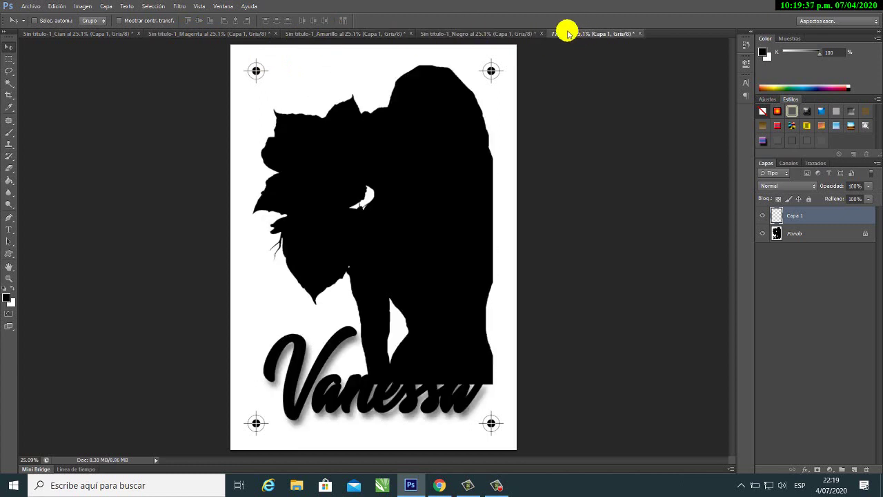
{"action": "left_click", "coordinate": [449, 34]}
{"action": "left_click", "coordinate": [373, 34]}
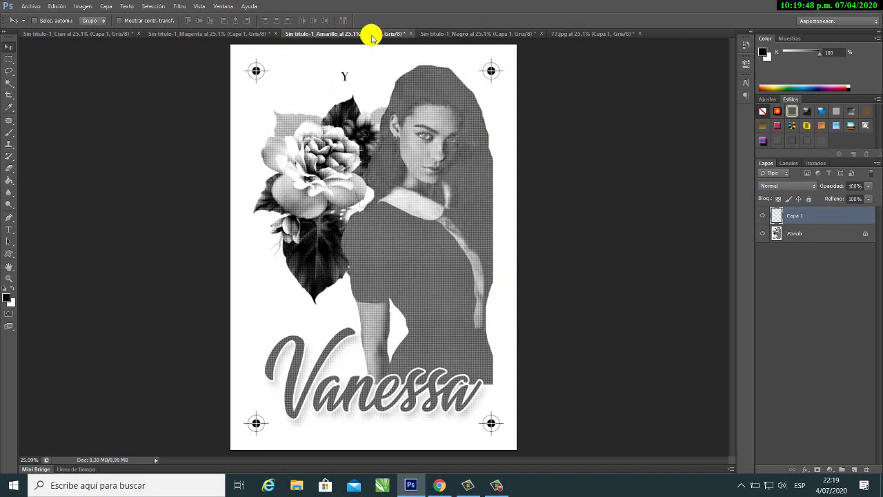
{"action": "left_click", "coordinate": [238, 33]}
{"action": "left_click", "coordinate": [111, 35]}
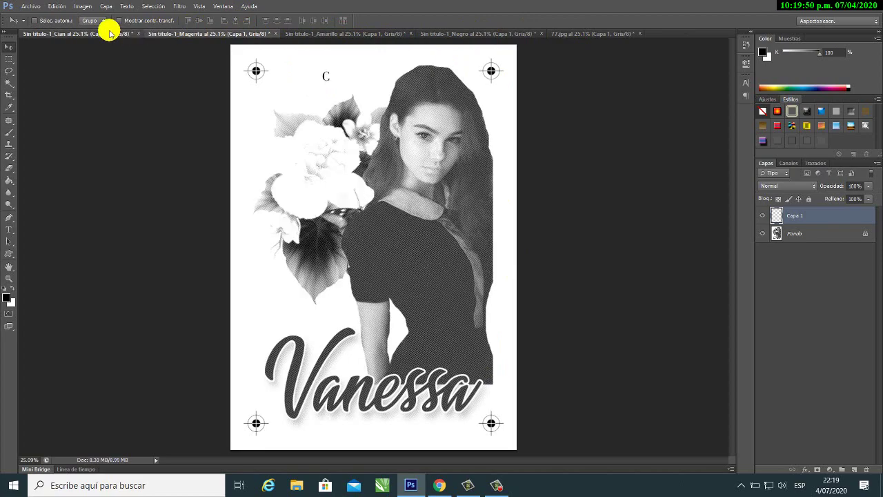
Inspect the Cian document's halftone dots and upper registration marks at 100% zoom, and fit the page back on screen
{"action": "left_click", "coordinate": [9, 278]}
{"action": "left_click_drag", "start_coordinate": [421, 142], "coordinate": [476, 148]}
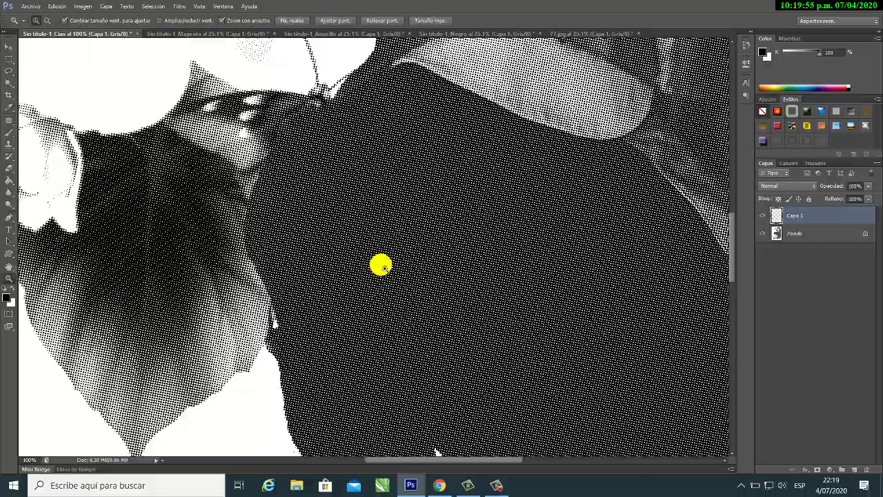
{"action": "key", "text": "space"}
{"action": "left_click_drag", "start_coordinate": [437, 258], "coordinate": [452, 428]}
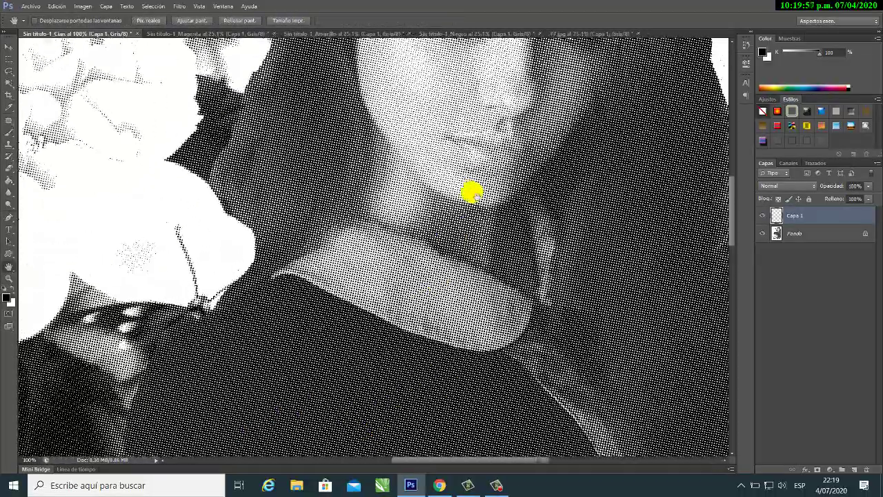
{"action": "left_click_drag", "start_coordinate": [474, 191], "coordinate": [589, 380]}
{"action": "left_click_drag", "start_coordinate": [194, 204], "coordinate": [419, 269]}
{"action": "left_click_drag", "start_coordinate": [417, 265], "coordinate": [366, 265]}
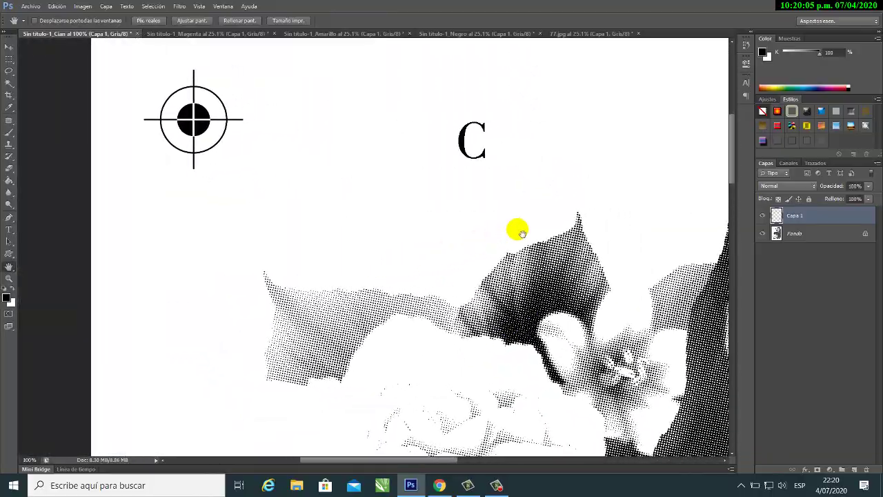
{"action": "left_click_drag", "start_coordinate": [586, 262], "coordinate": [483, 221]}
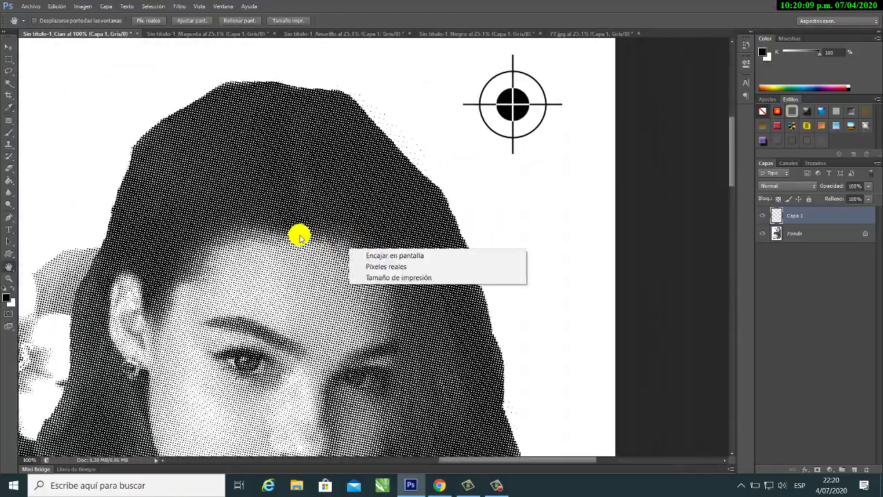
{"action": "right_click", "coordinate": [303, 228]}
{"action": "left_click", "coordinate": [345, 236]}
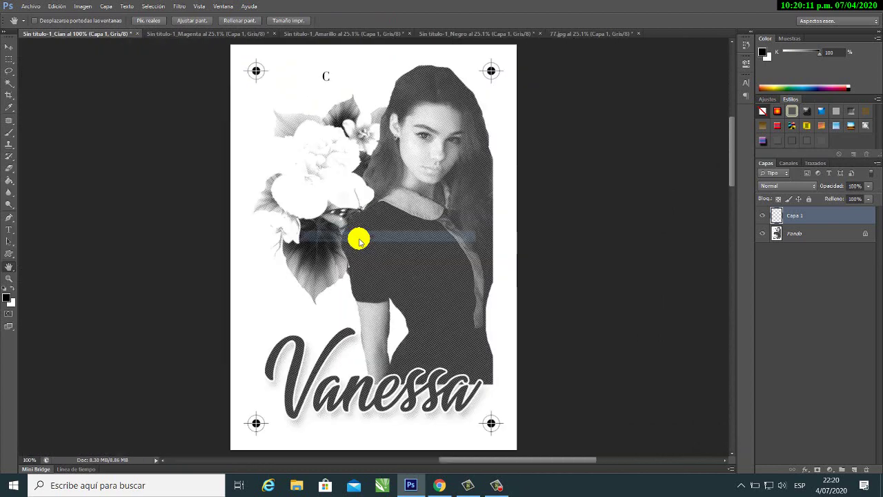
Review the finished Magenta, Amarillo, Negro and 77.jpg documents one after another and return to the Cian document
{"action": "left_click", "coordinate": [9, 46]}
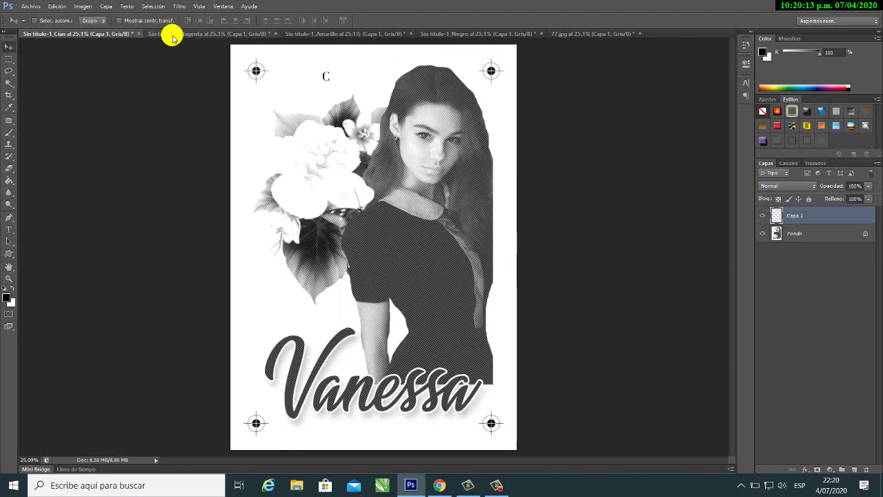
{"action": "left_click", "coordinate": [173, 34]}
{"action": "left_click", "coordinate": [336, 33]}
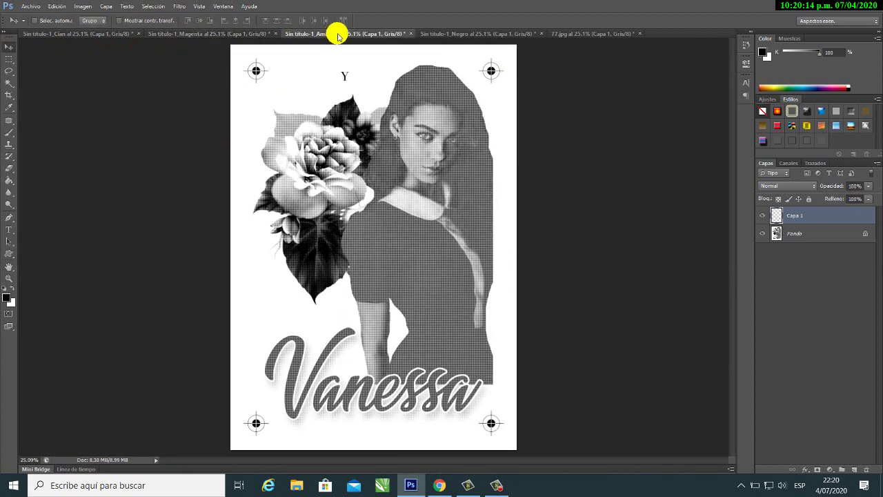
{"action": "left_click", "coordinate": [450, 33]}
{"action": "left_click", "coordinate": [562, 35]}
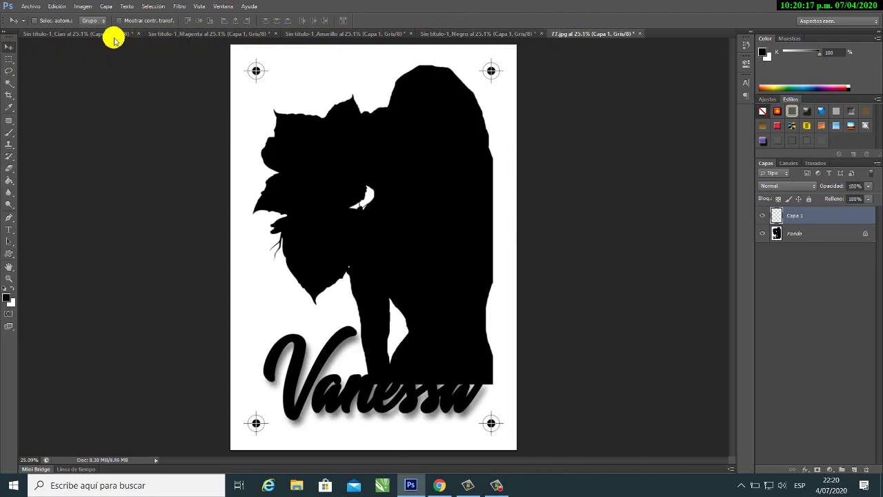
{"action": "left_click", "coordinate": [109, 35]}
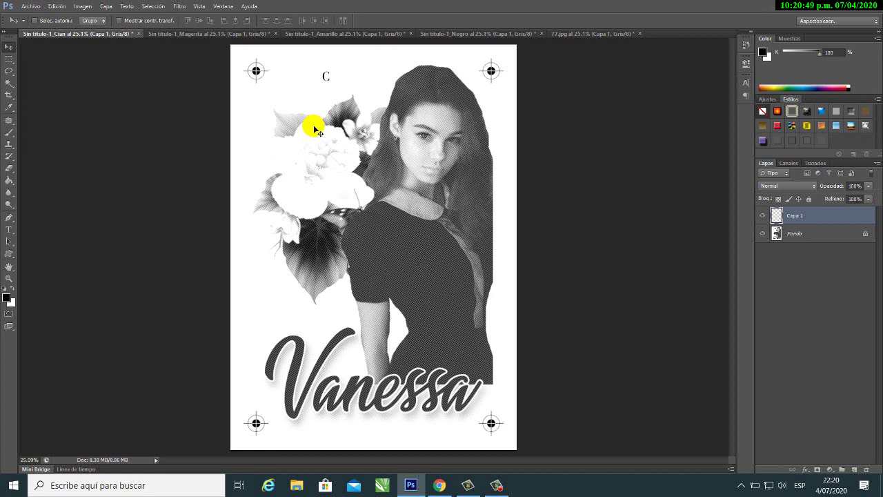
{"action": "left_click", "coordinate": [501, 488]}
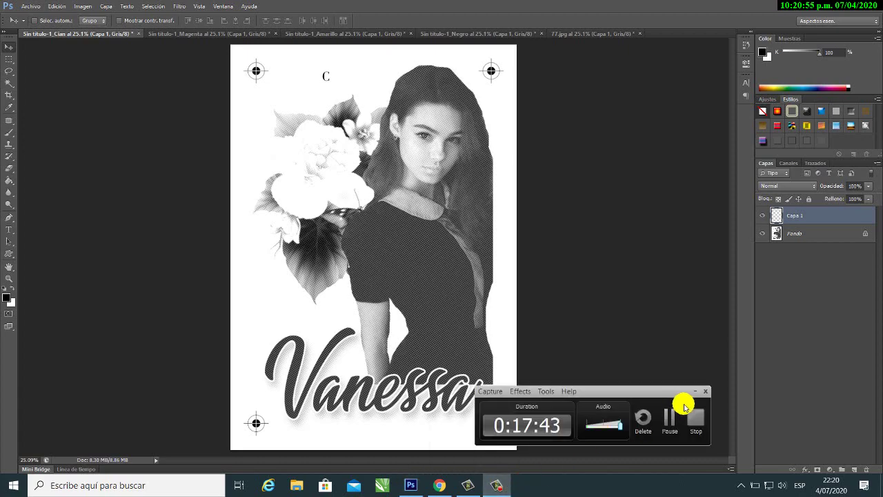